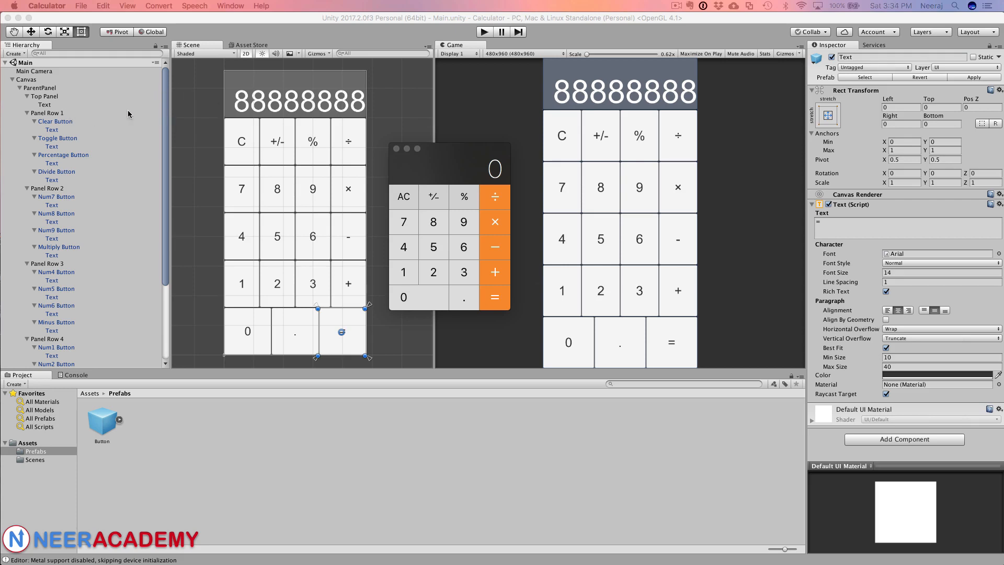
# Step: Review the finished calculator's hierarchy of panels, rows and buttons in the completed project
pyautogui.scroll(-2, 59, 183)
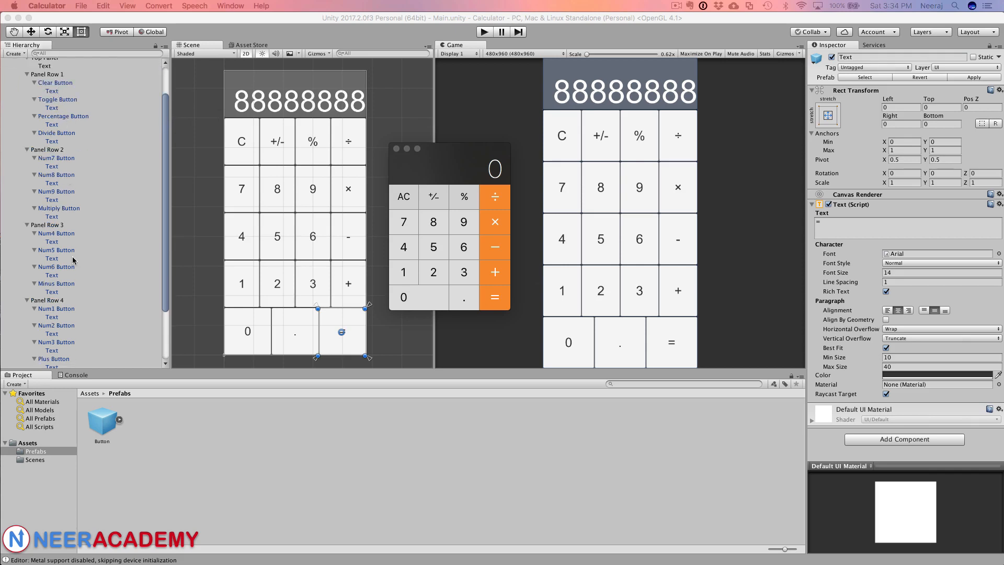
pyautogui.scroll(-2, 72, 271)
pyautogui.scroll(-3, 72, 273)
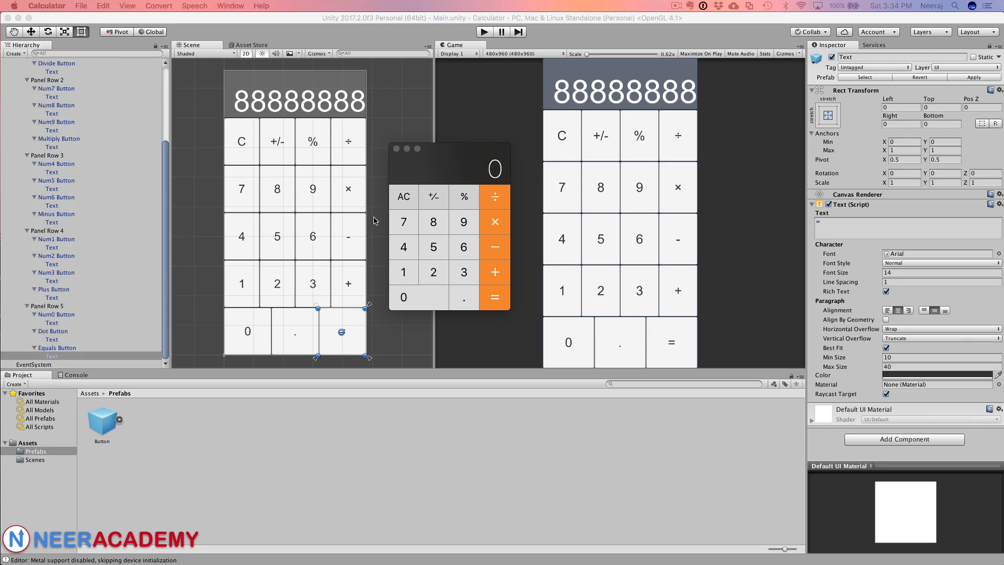
pyautogui.moveTo(444, 157)
pyautogui.mouseDown()
pyautogui.moveTo(457, 157)
pyautogui.moveTo(457, 143)
pyautogui.moveTo(446, 144)
pyautogui.mouseUp()
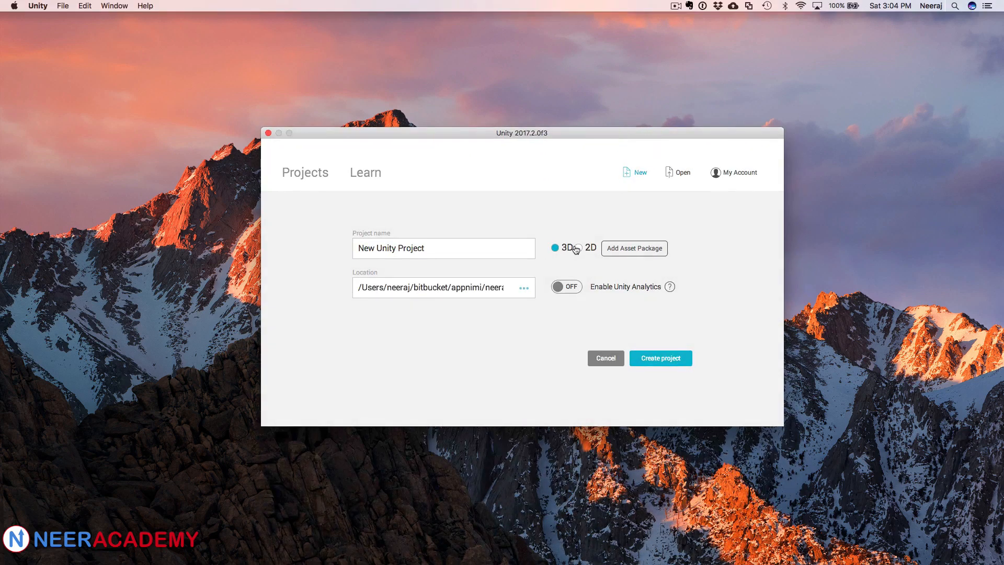
# Step: Choose the 2D template and name the new project Calculator
pyautogui.click(579, 248)
pyautogui.tripleClick(434, 247)
pyautogui.write('Calculator')
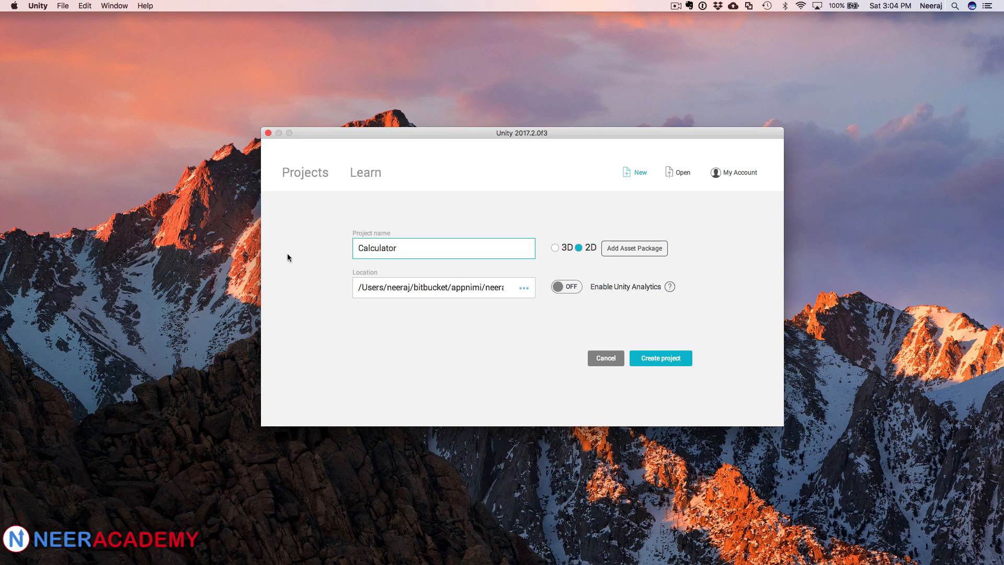
pyautogui.press('Tab')
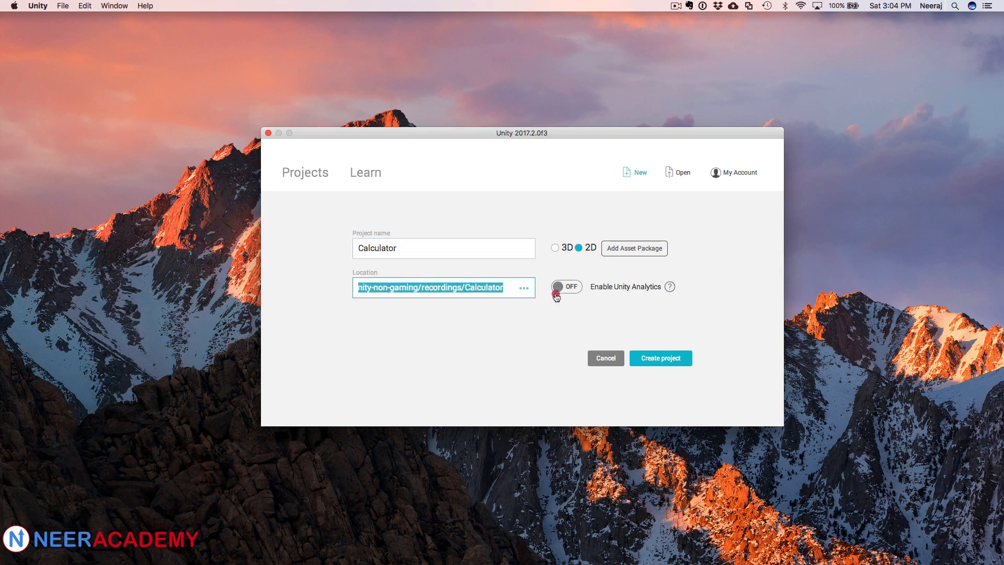
# Step: Check the project location path and create the project
pyautogui.click(487, 289)
pyautogui.doubleClick(502, 288)
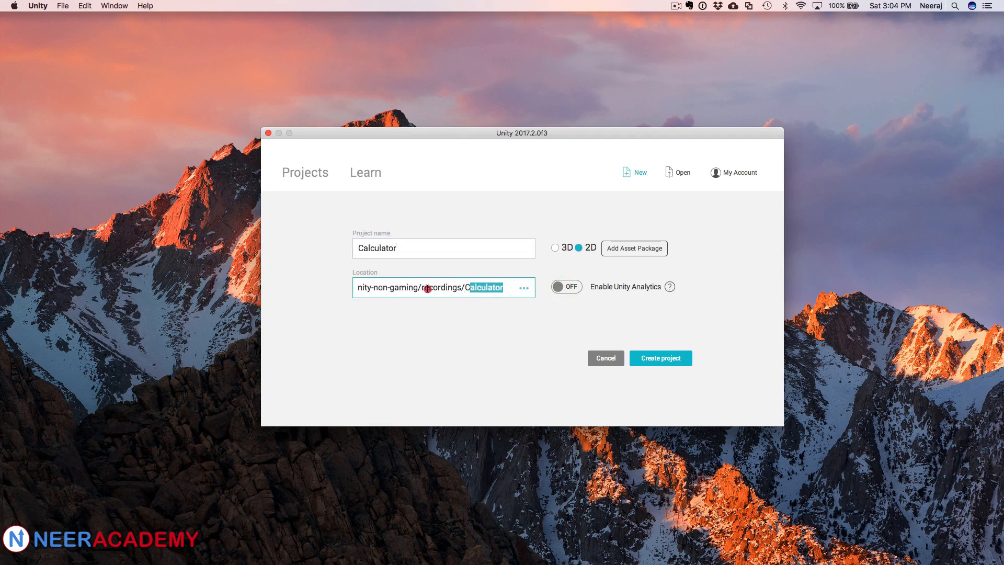
pyautogui.press('super+a')
pyautogui.click(427, 286)
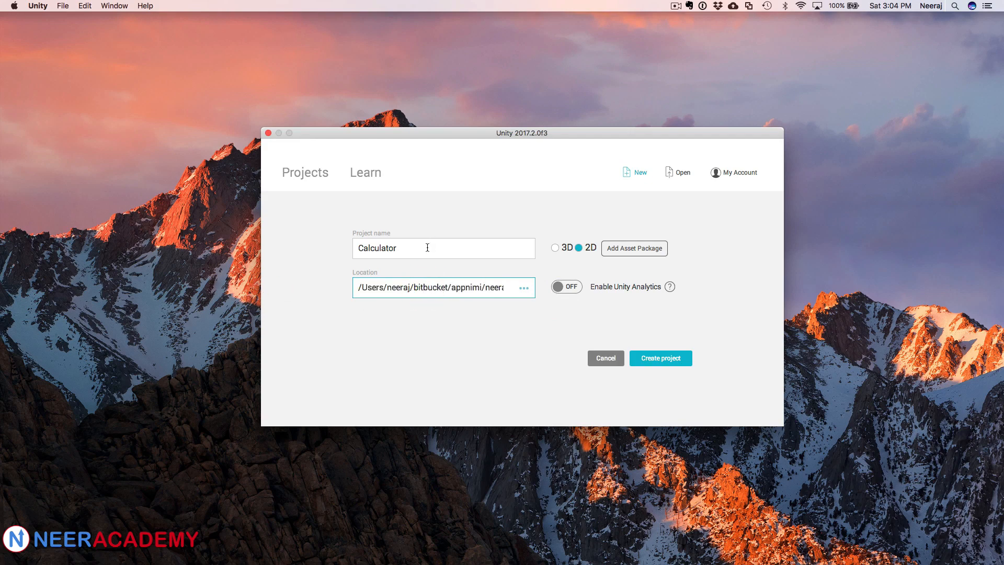
pyautogui.click(449, 294)
pyautogui.moveTo(358, 287); pyautogui.dragTo(421, 297)
pyautogui.click(421, 297)
pyautogui.click(647, 320)
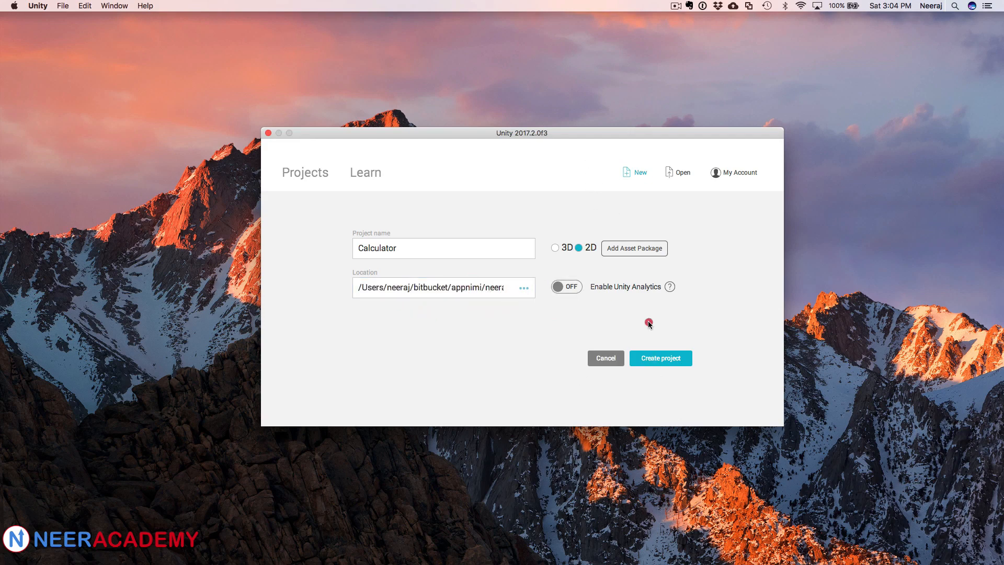
pyautogui.click(657, 360)
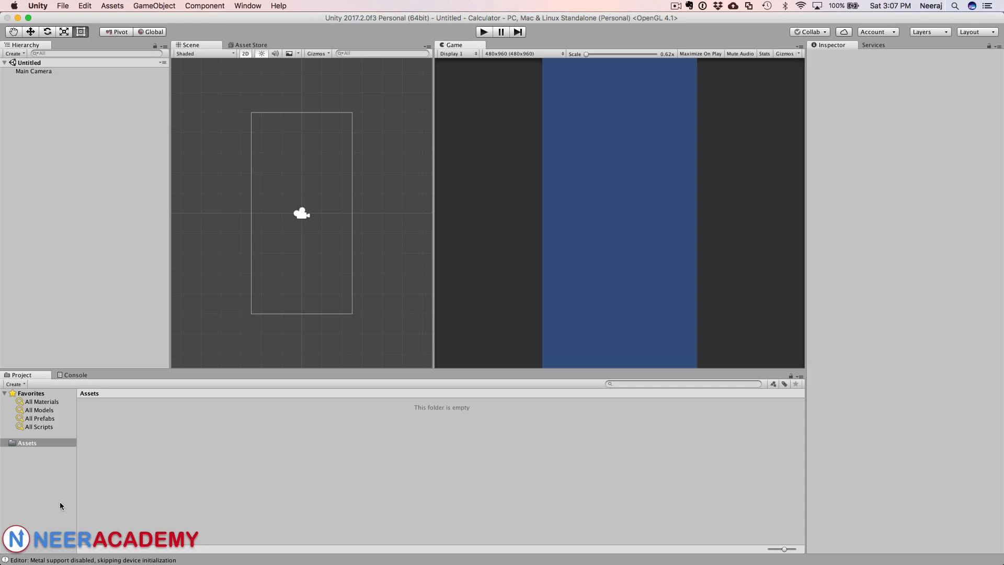
# Step: Create a new folder named Scenes in the Assets folder
pyautogui.rightClick(33, 443)
pyautogui.moveTo(83, 361)
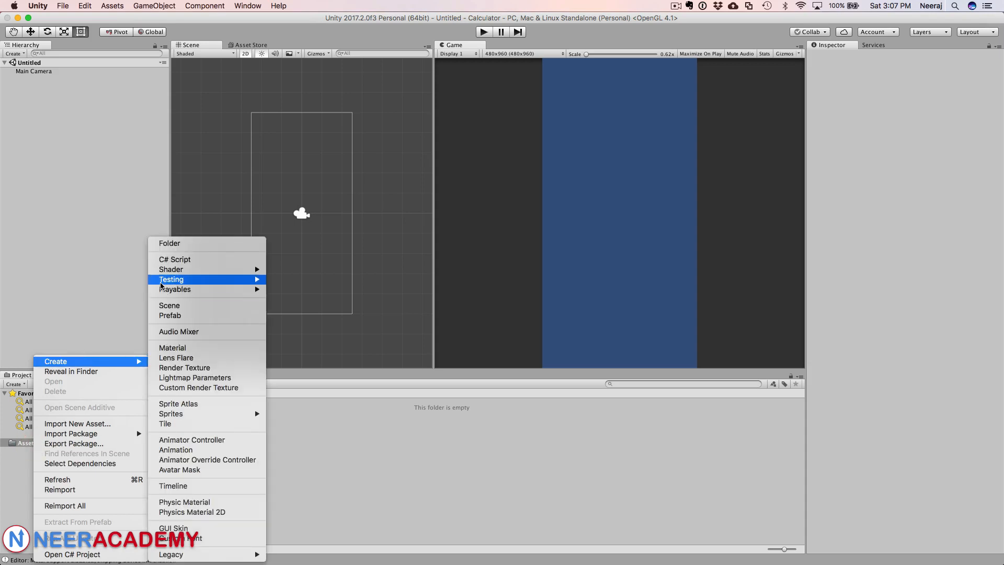
pyautogui.click(168, 244)
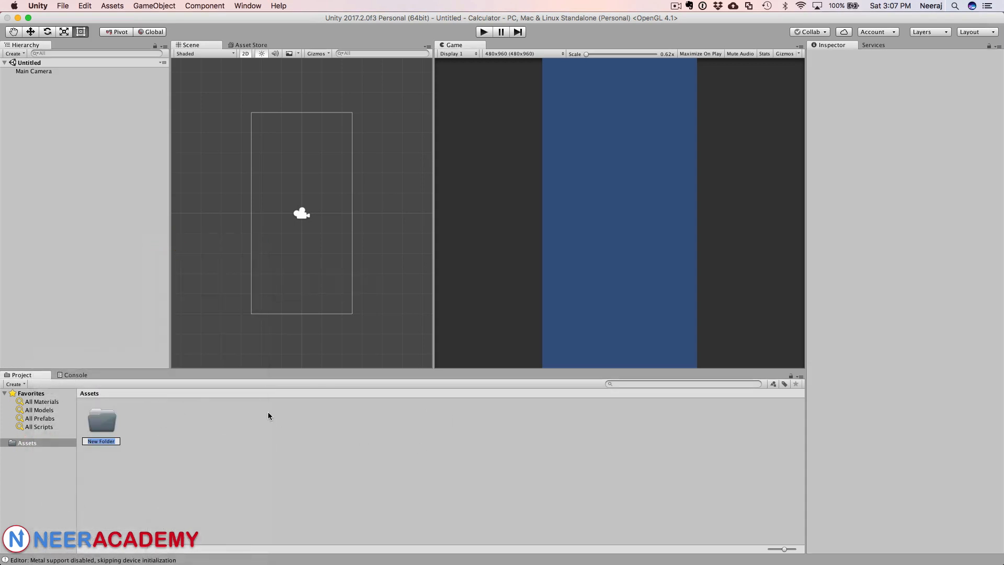
pyautogui.write('Scenes')
pyautogui.press('Return')
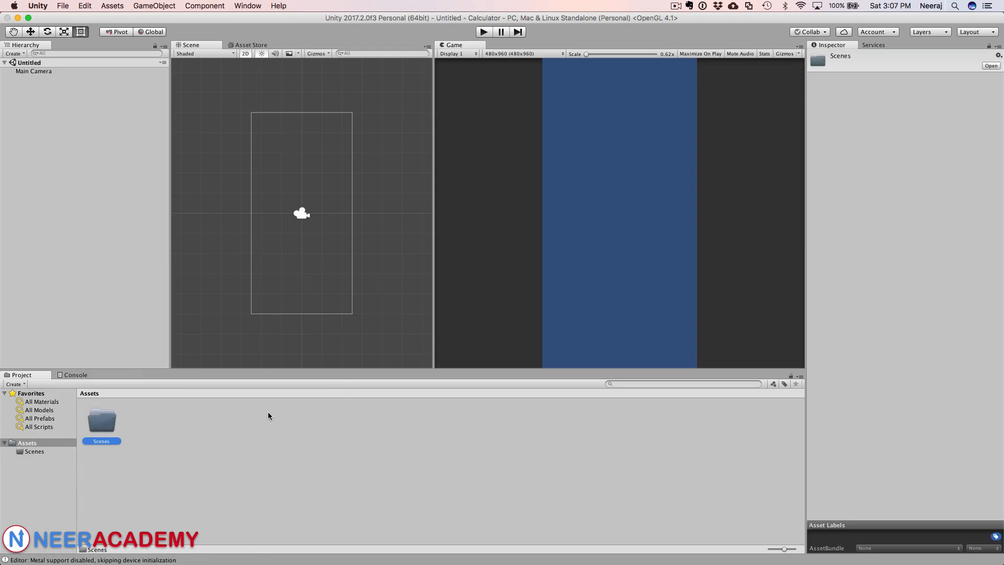
# Step: Save the untitled scene as Main inside the Scenes folder
pyautogui.click(42, 65)
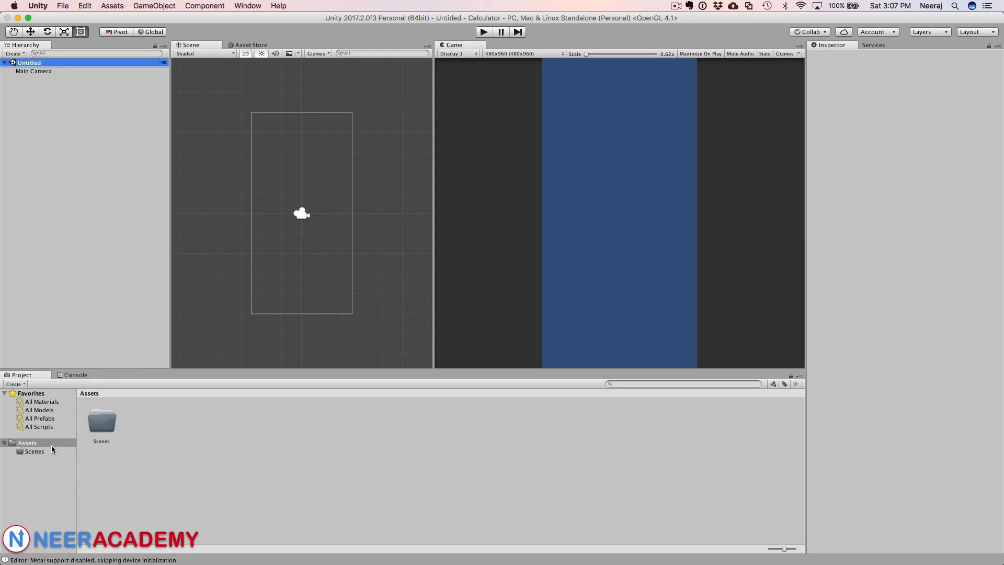
pyautogui.click(51, 452)
pyautogui.rightClick(29, 64)
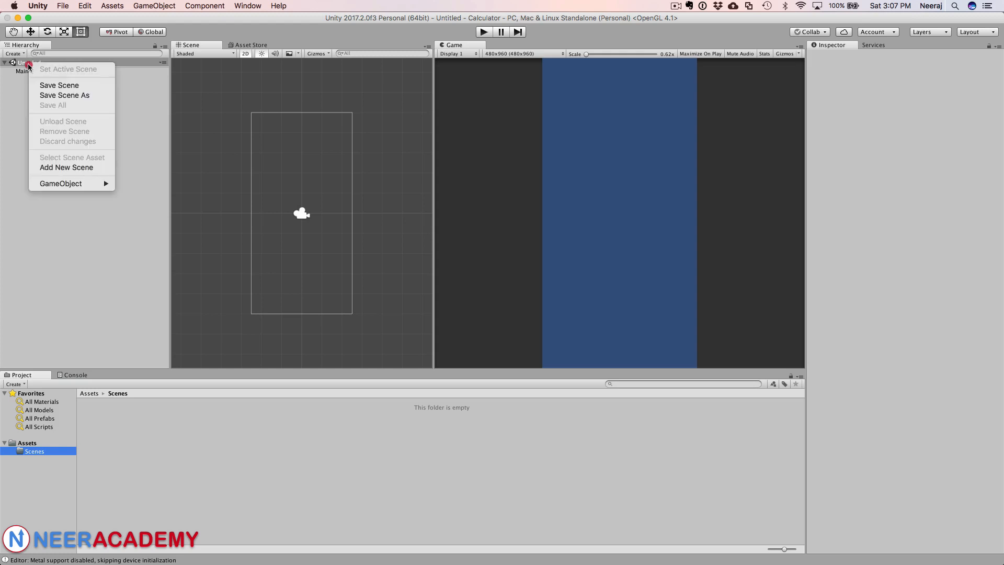
pyautogui.click(39, 86)
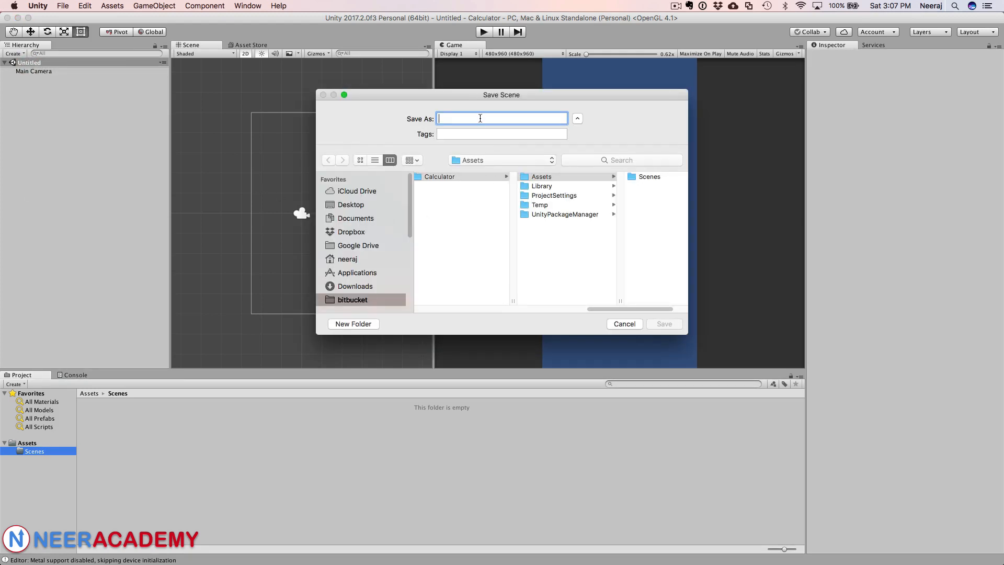
pyautogui.click(647, 177)
pyautogui.click(495, 119)
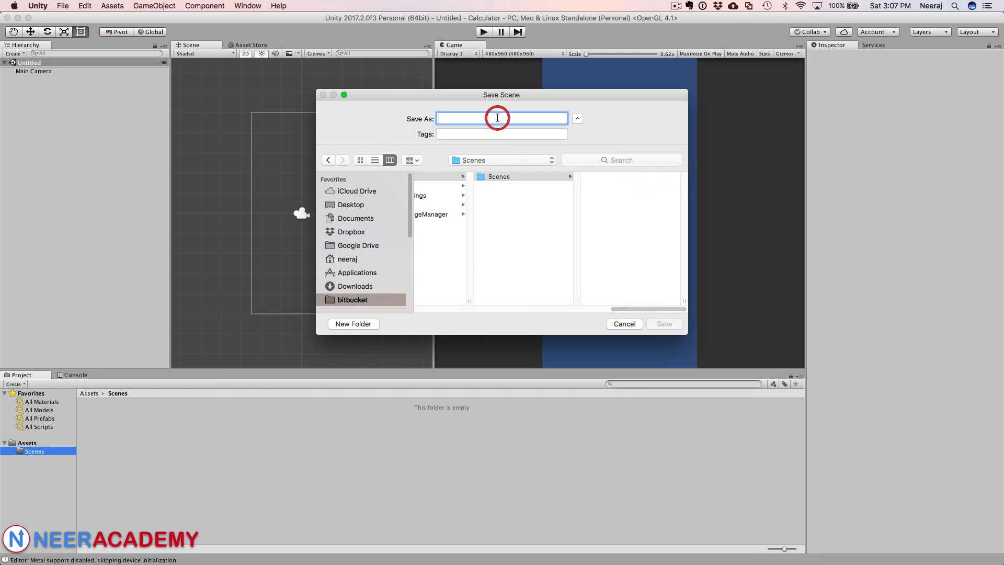
pyautogui.write('Main')
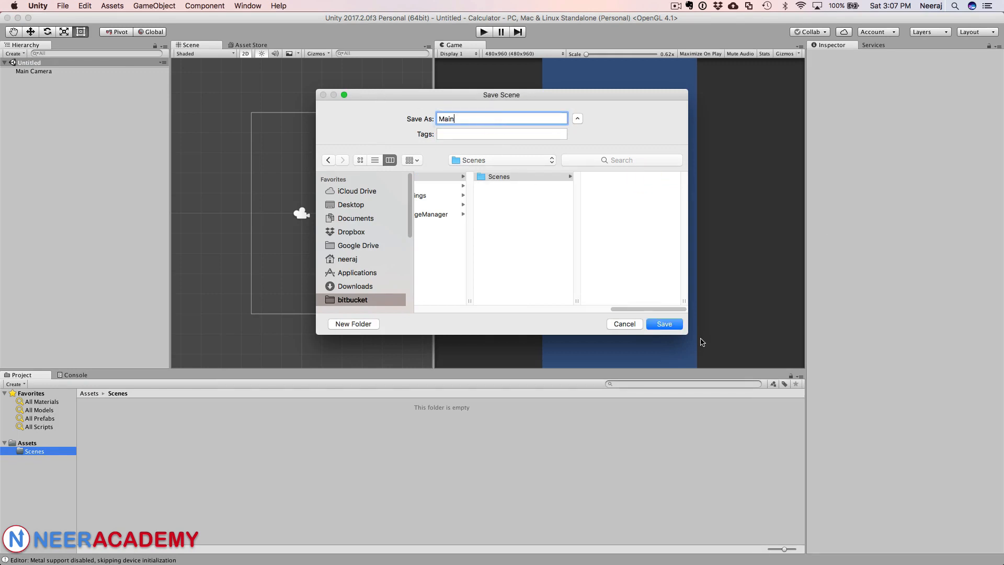
pyautogui.click(670, 326)
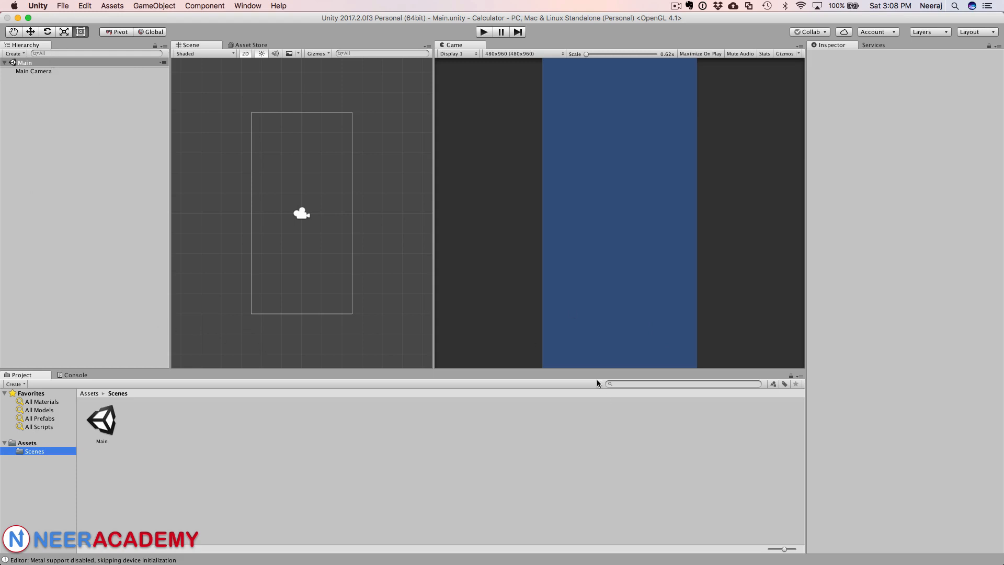
pyautogui.click(293, 96)
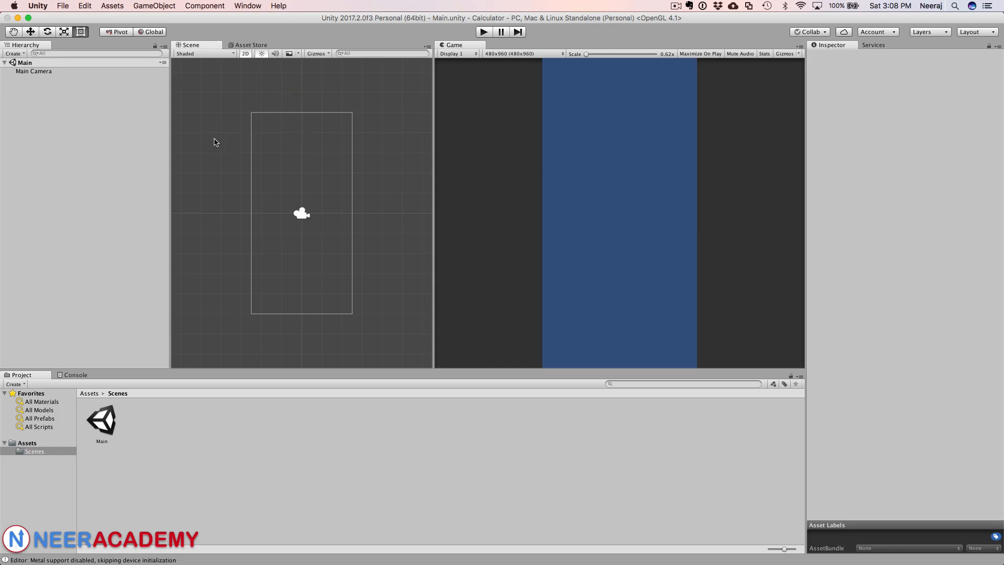
# Step: Add a UI Canvas to the Main scene
pyautogui.rightClick(29, 64)
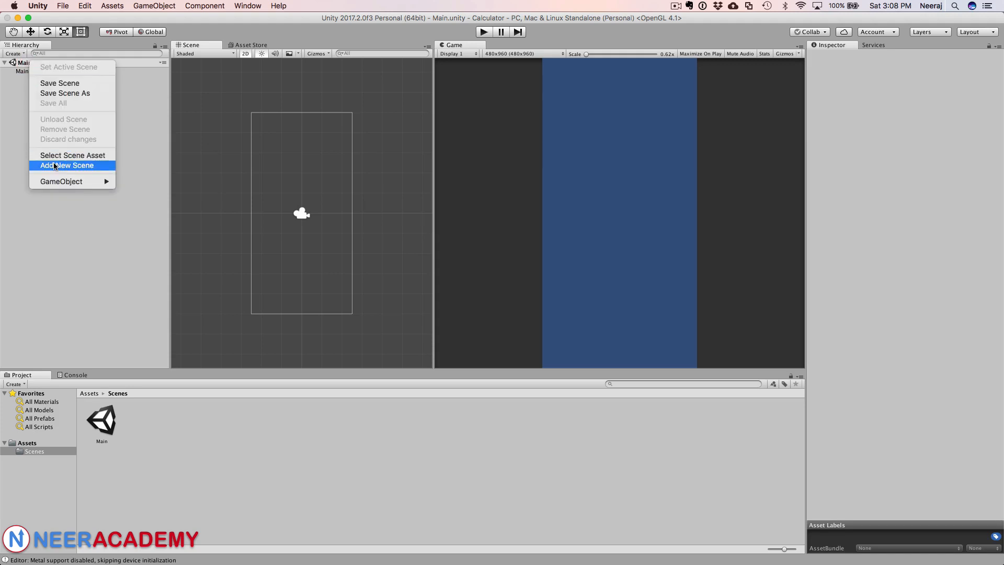
pyautogui.moveTo(65, 183)
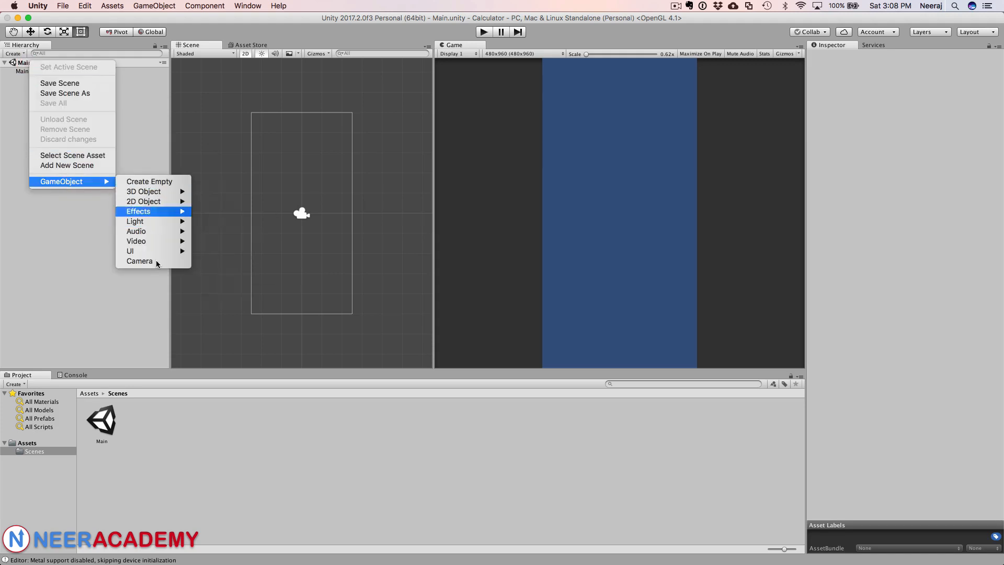
pyautogui.moveTo(149, 252)
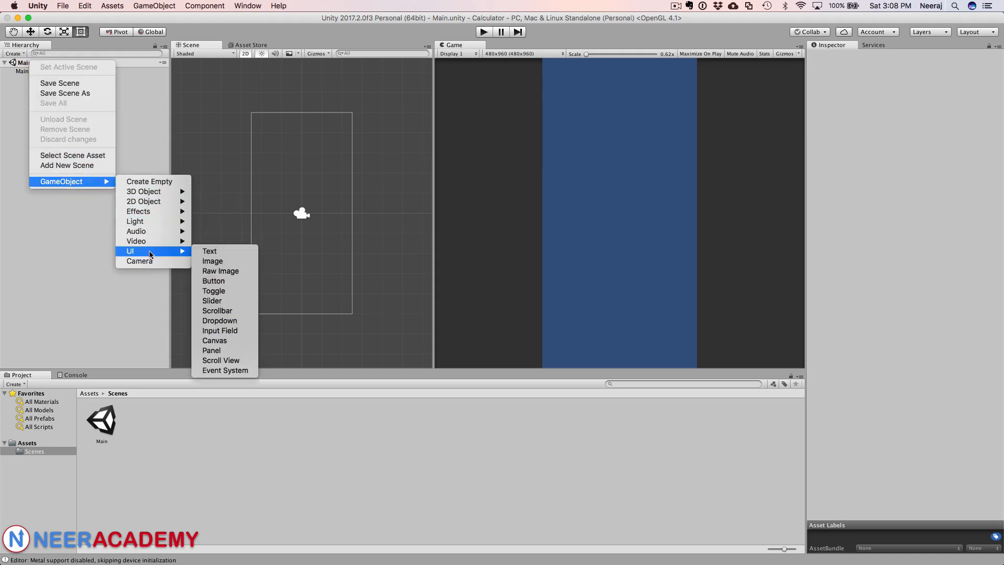
pyautogui.click(218, 341)
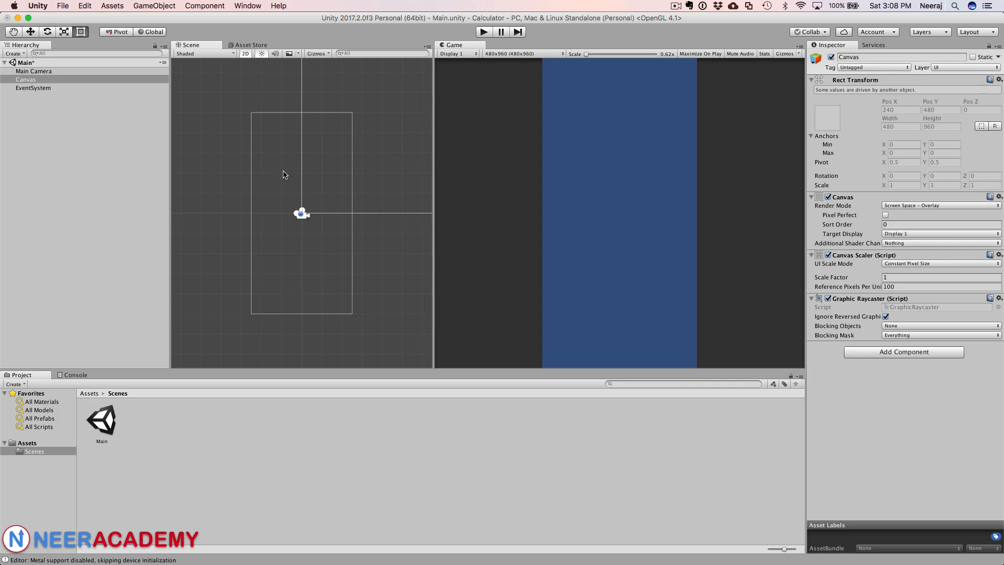
# Step: Zoom and pan the Scene view to frame the whole canvas
pyautogui.scroll(3, 284, 174)
pyautogui.scroll(-10, 284, 174)
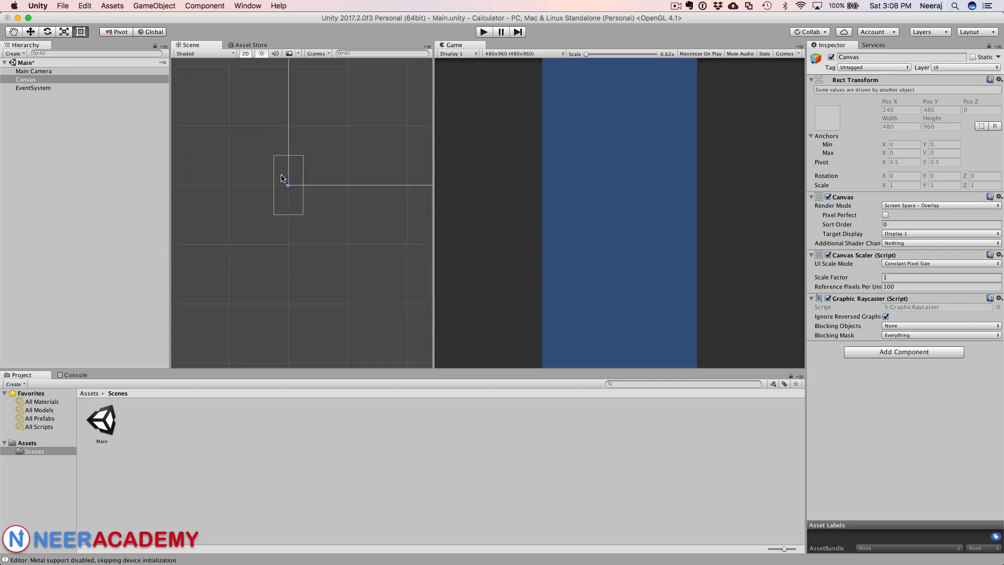
pyautogui.scroll(-2, 296, 134)
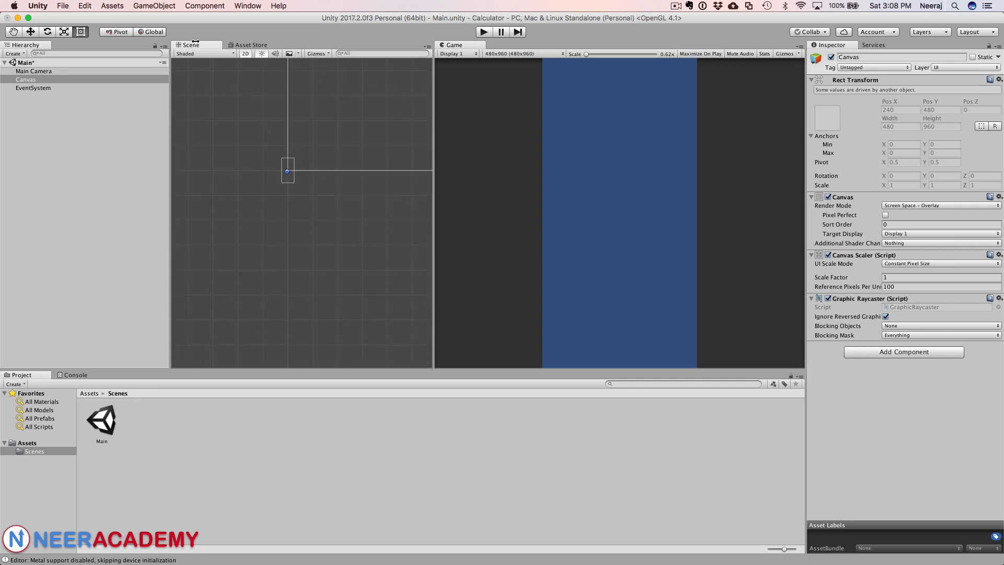
pyautogui.press('q')
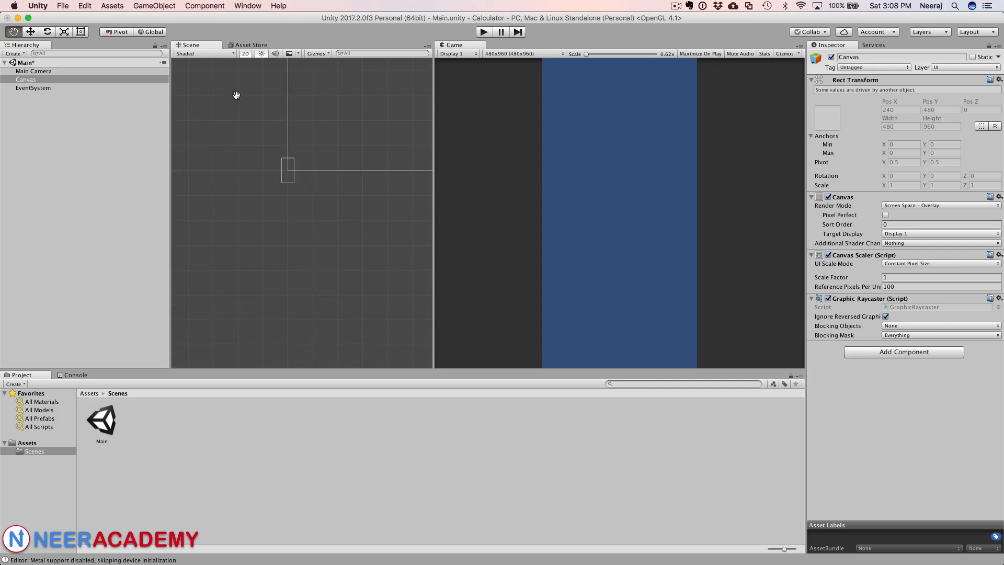
pyautogui.moveTo(235, 94); pyautogui.dragTo(193, 226)
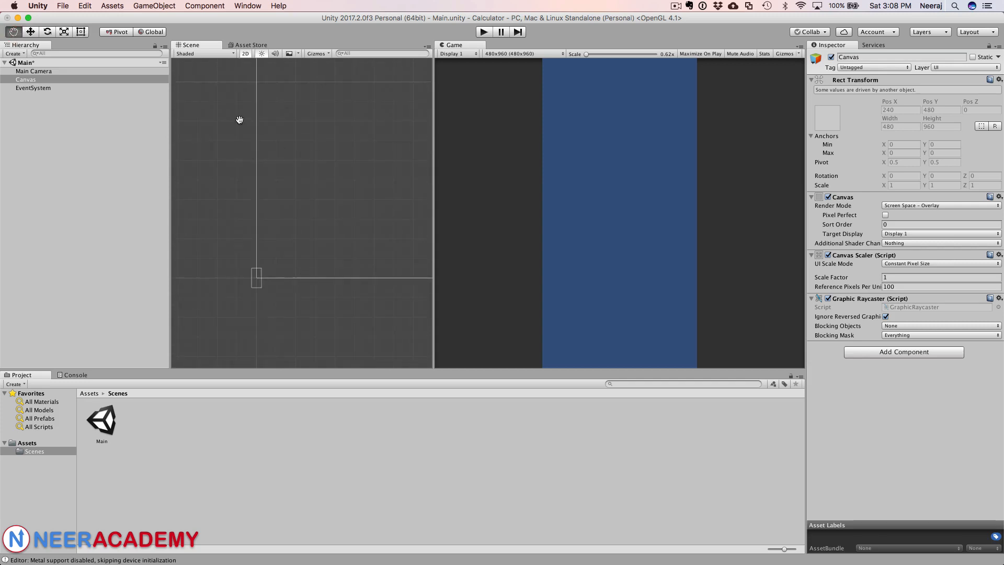
pyautogui.moveTo(239, 107); pyautogui.dragTo(167, 206)
pyautogui.scroll(-5, 256, 158)
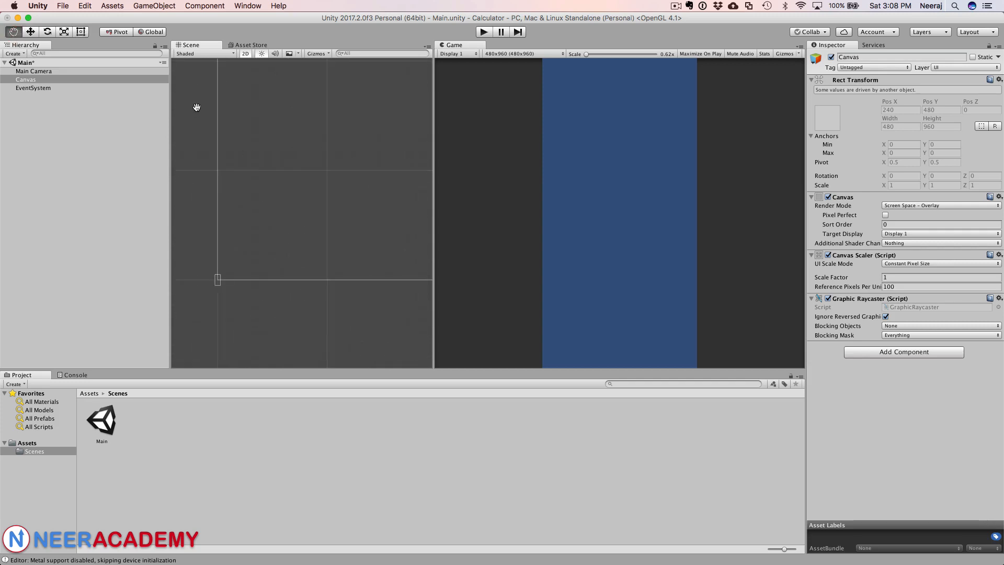
pyautogui.moveTo(205, 98); pyautogui.dragTo(183, 195)
pyautogui.scroll(-3, 278, 162)
pyautogui.scroll(-2, 278, 162)
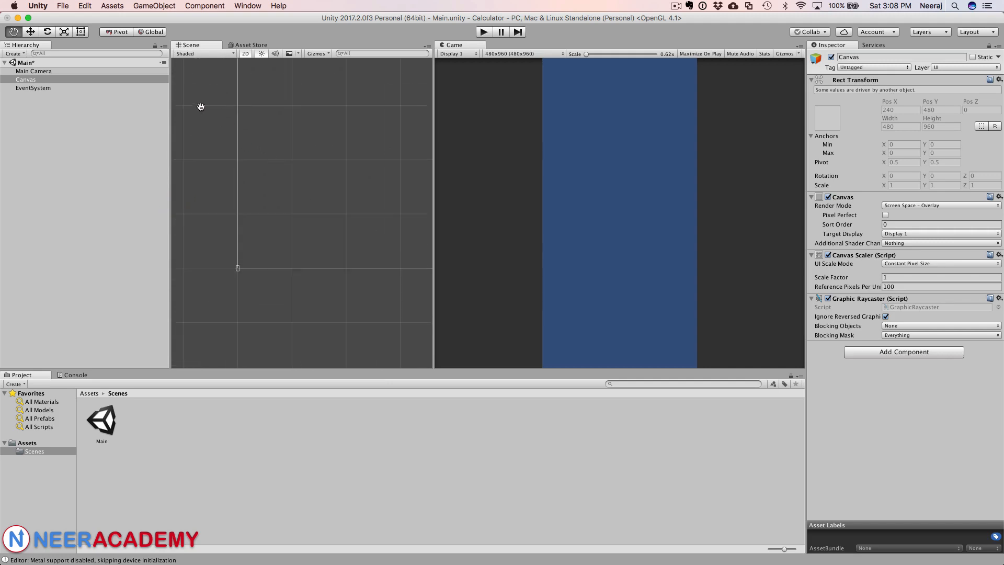
pyautogui.moveTo(199, 105); pyautogui.dragTo(214, 195)
pyautogui.scroll(-3, 285, 172)
pyautogui.scroll(-2, 273, 160)
pyautogui.scroll(2, 278, 198)
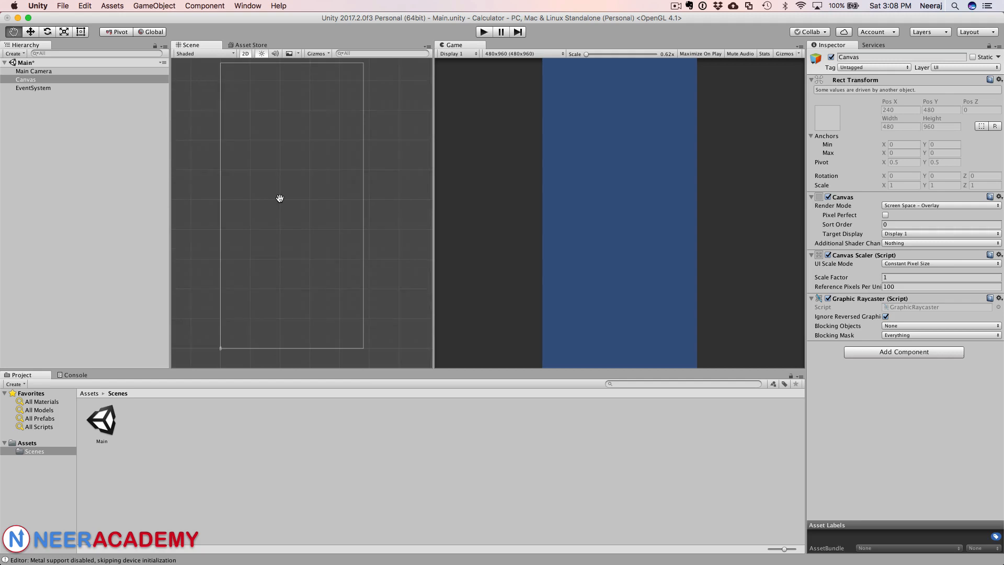
pyautogui.moveTo(397, 143)
pyautogui.mouseDown()
pyautogui.moveTo(395, 157)
pyautogui.moveTo(401, 145)
pyautogui.mouseUp()
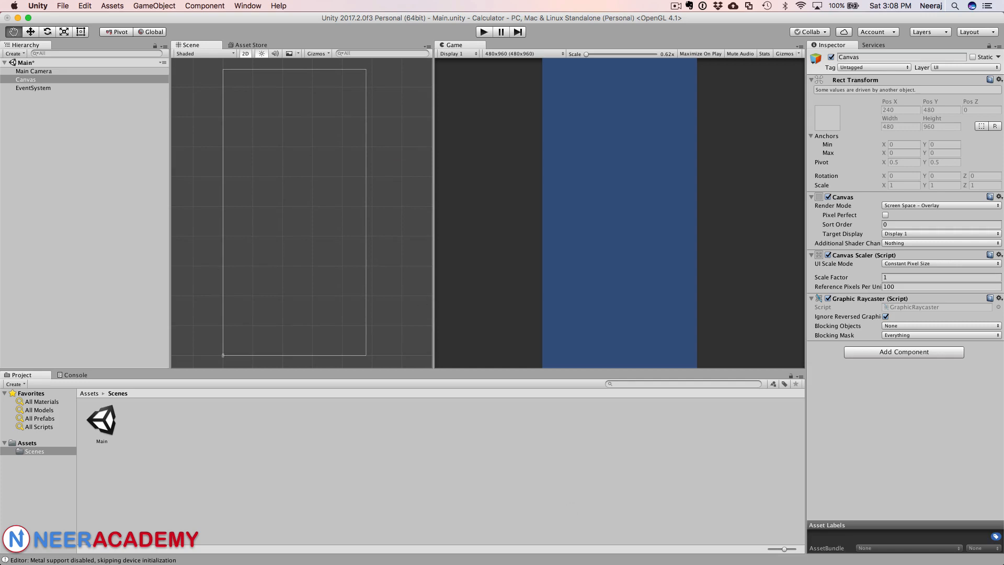
# Step: Switch to the macOS Calculator and place its window beside the Game view as a reference
pyautogui.press('super+Tab')
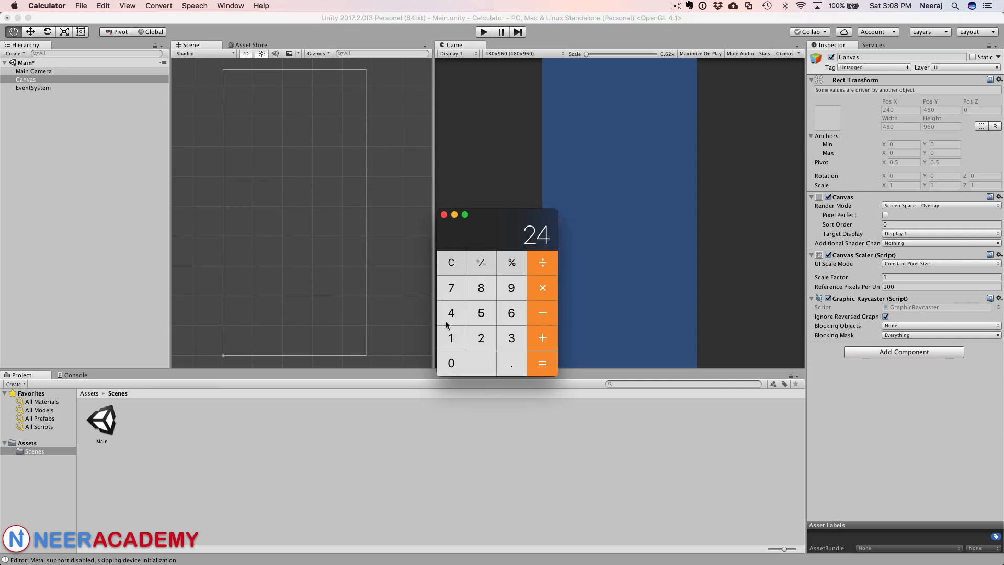
pyautogui.moveTo(529, 218); pyautogui.dragTo(456, 219)
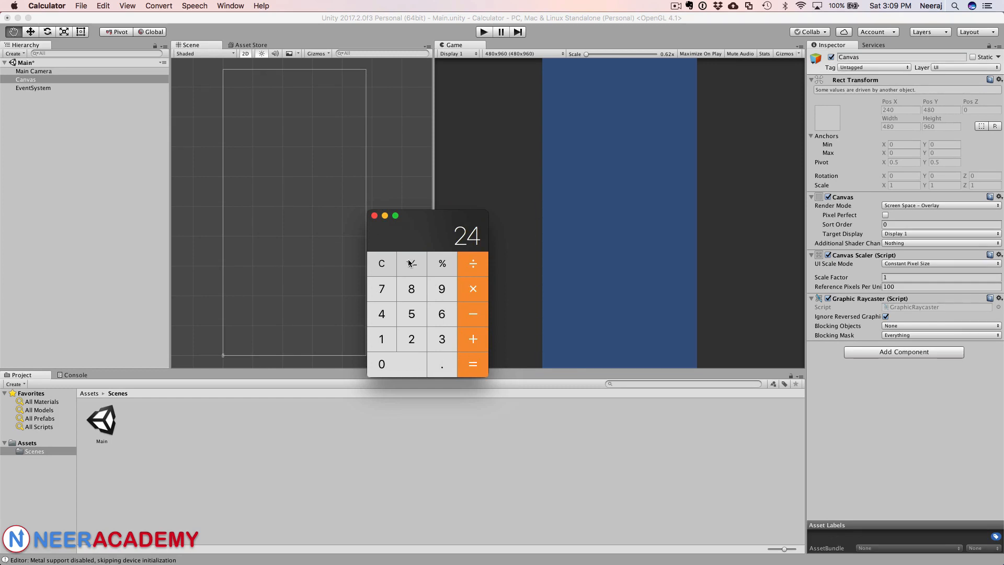
pyautogui.moveTo(417, 223); pyautogui.dragTo(448, 223)
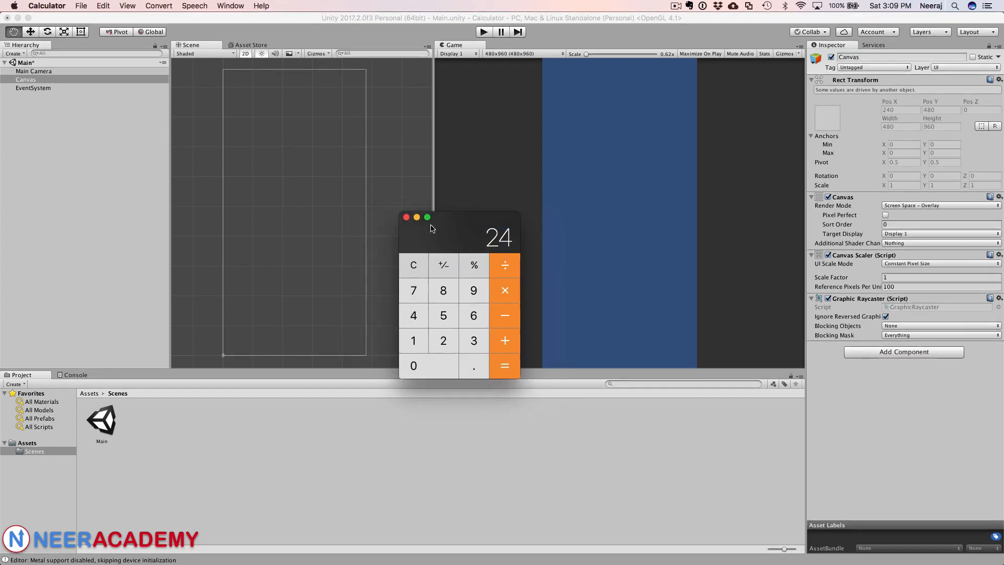
# Step: Add a UI Panel under the Canvas and rename it ParentPanel
pyautogui.rightClick(27, 83)
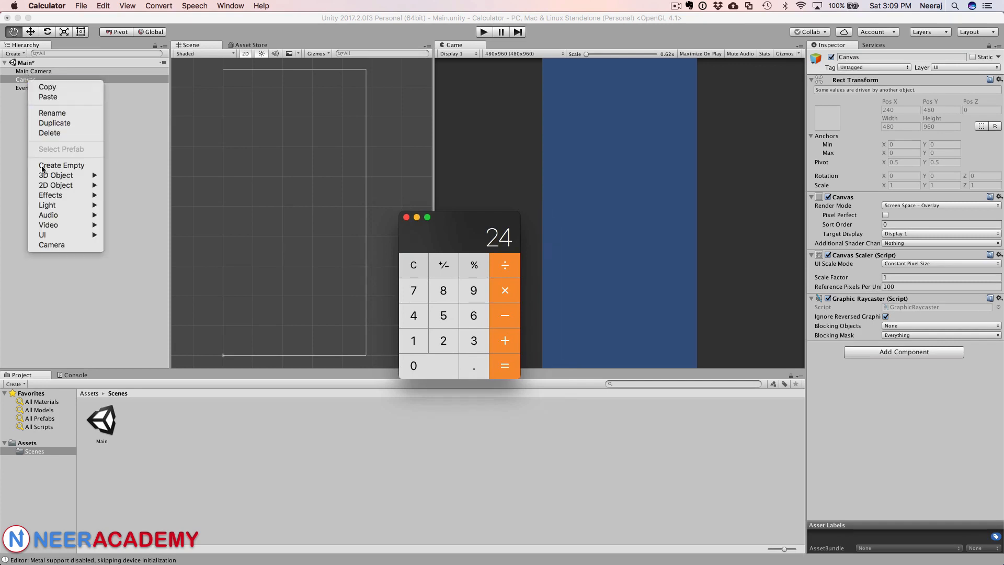
pyautogui.moveTo(61, 233)
pyautogui.click(164, 101)
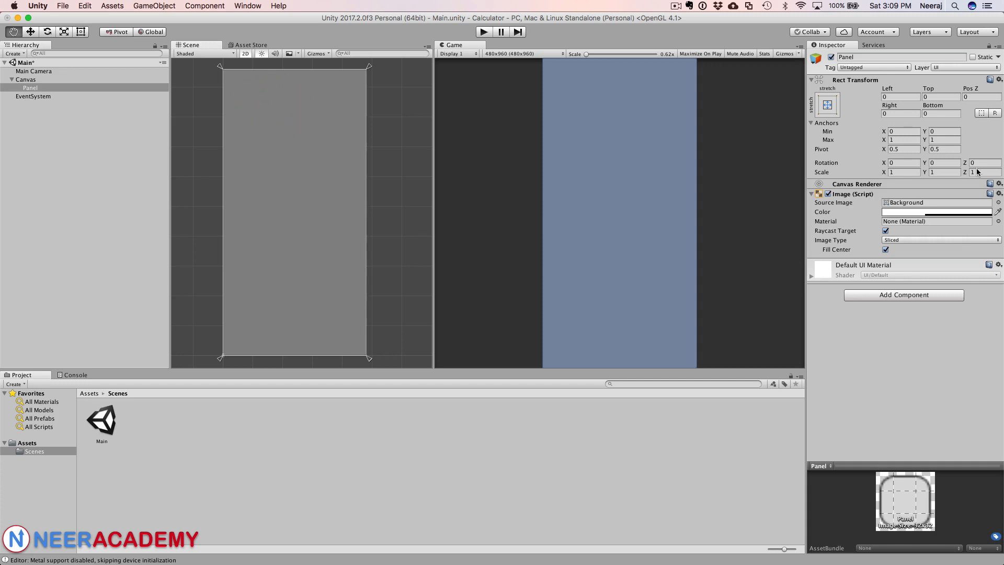
pyautogui.click(840, 56)
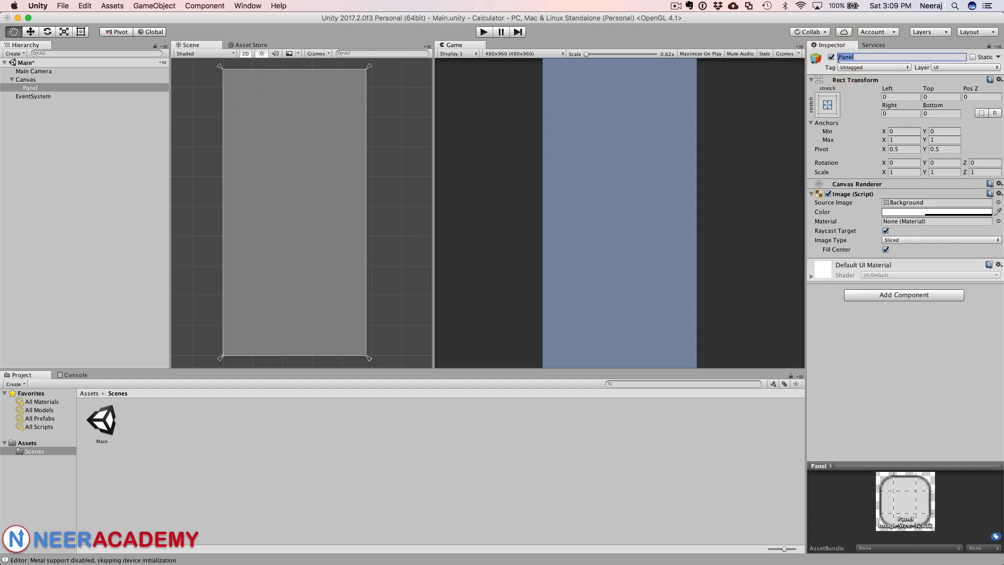
pyautogui.write('Parent')
pyautogui.press('Return')
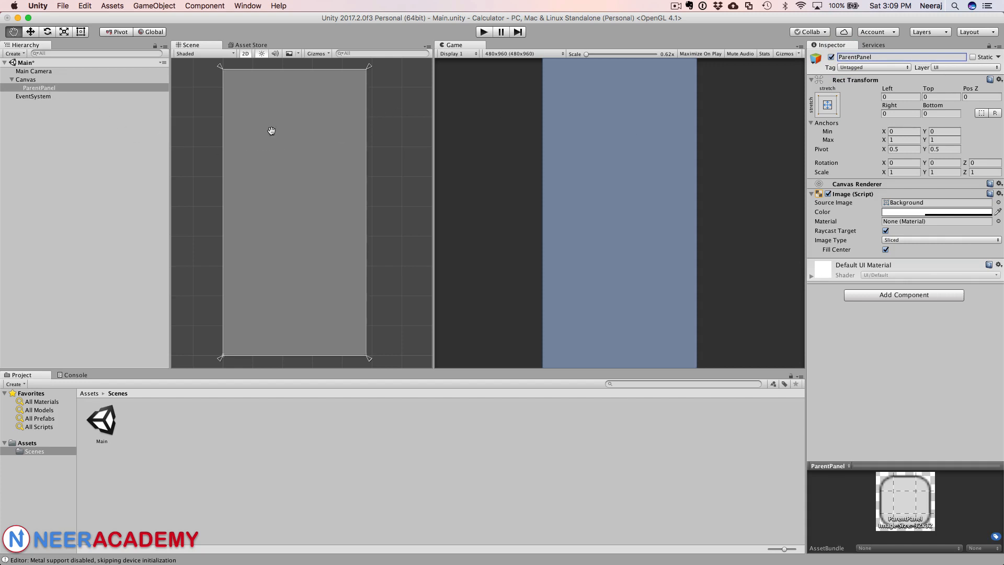
# Step: Set the ParentPanel colour to black, hex 000000, with alpha lowered to about 132
pyautogui.click(936, 214)
pyautogui.click(678, 387)
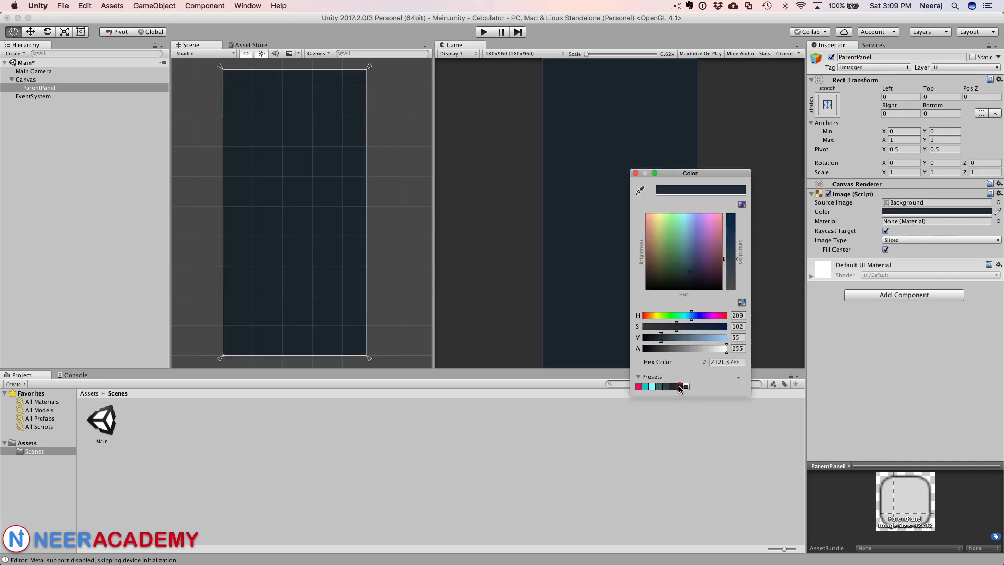
pyautogui.click(728, 361)
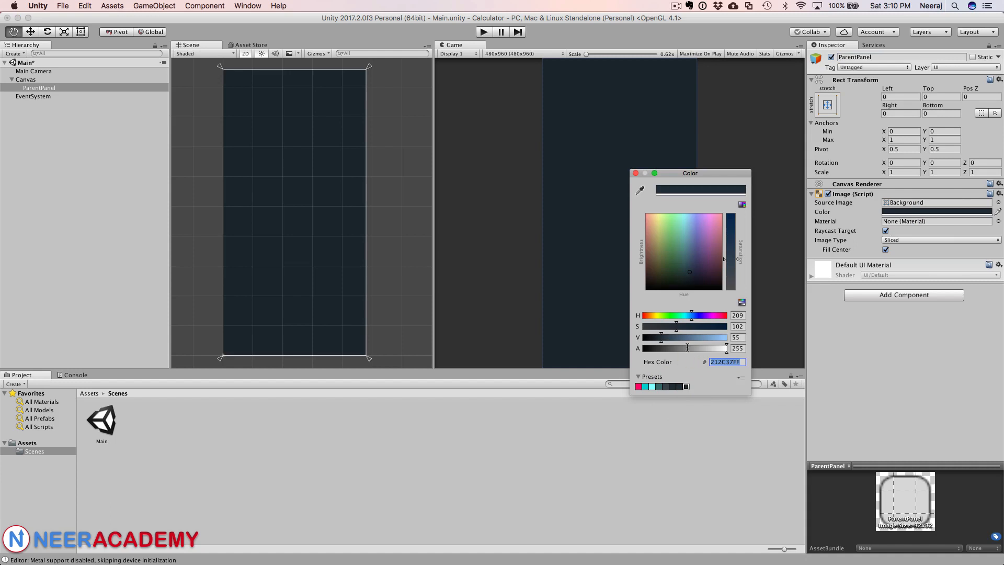
pyautogui.write('000000')
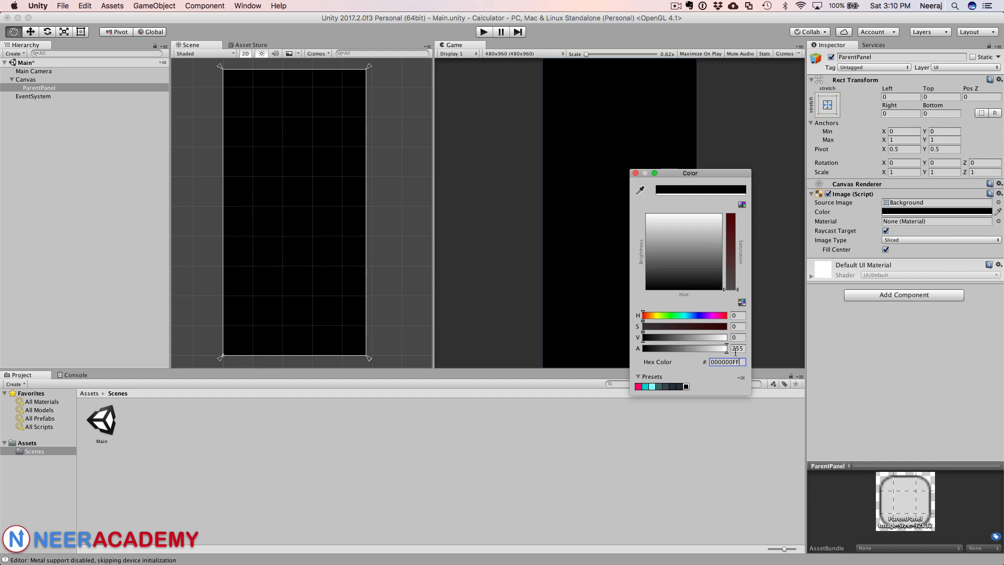
pyautogui.click(727, 355)
pyautogui.click(686, 348)
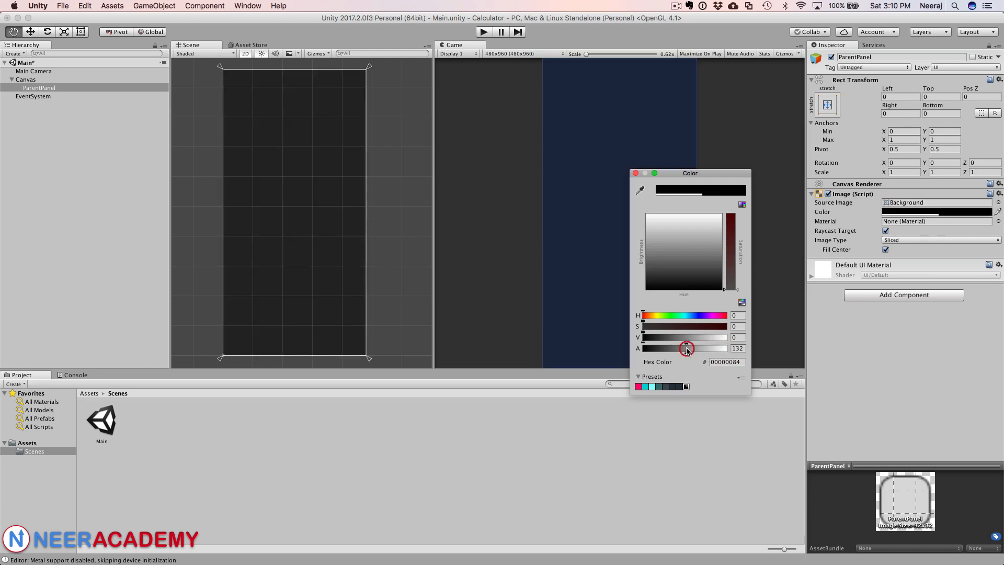
pyautogui.moveTo(687, 349)
pyautogui.mouseDown()
pyautogui.moveTo(673, 349)
pyautogui.moveTo(687, 349)
pyautogui.mouseUp()
# Step: Reposition the macOS Calculator window beside the Game view to use as a reference
pyautogui.press('super+Tab')
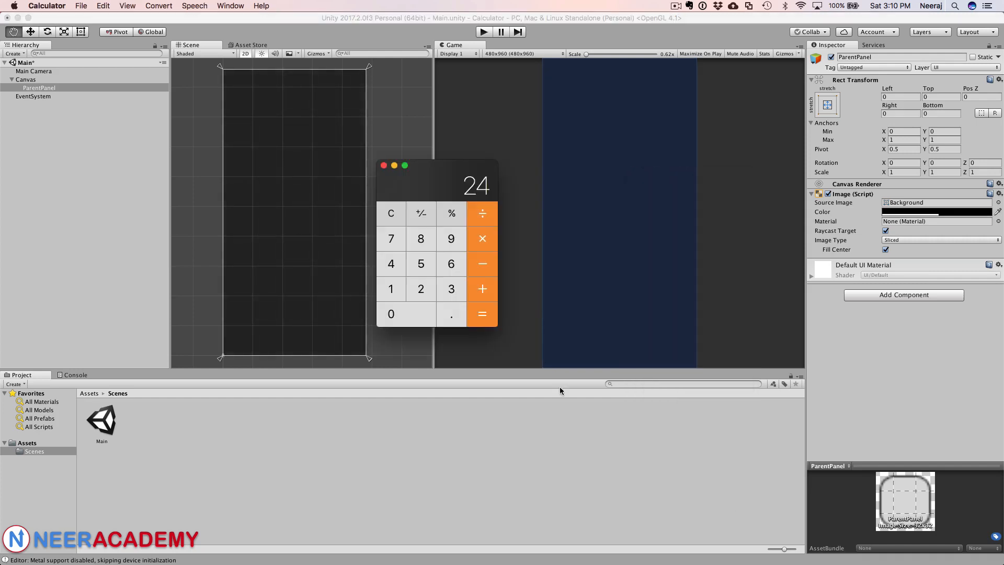
pyautogui.moveTo(458, 173); pyautogui.dragTo(450, 96)
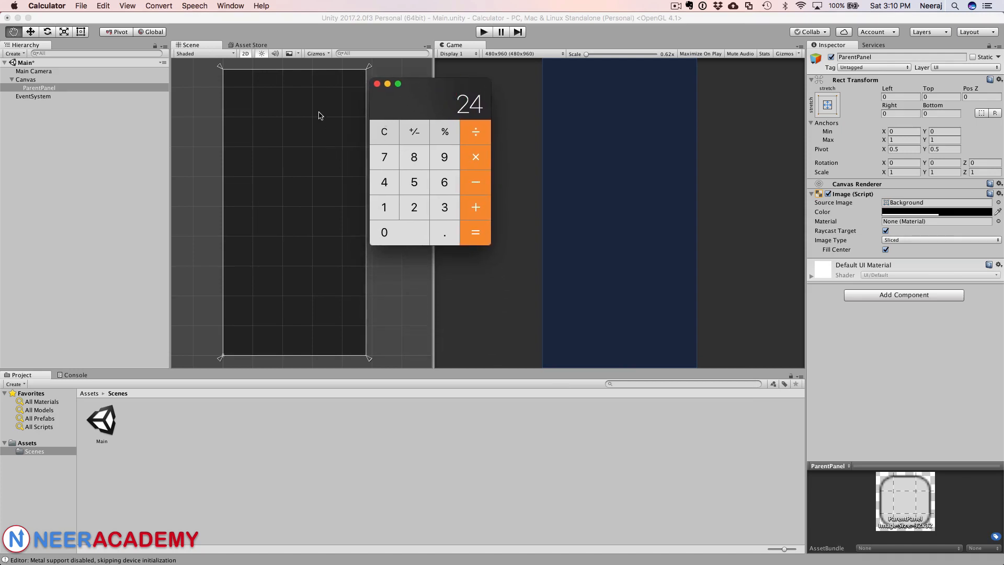
pyautogui.moveTo(414, 86); pyautogui.dragTo(467, 169)
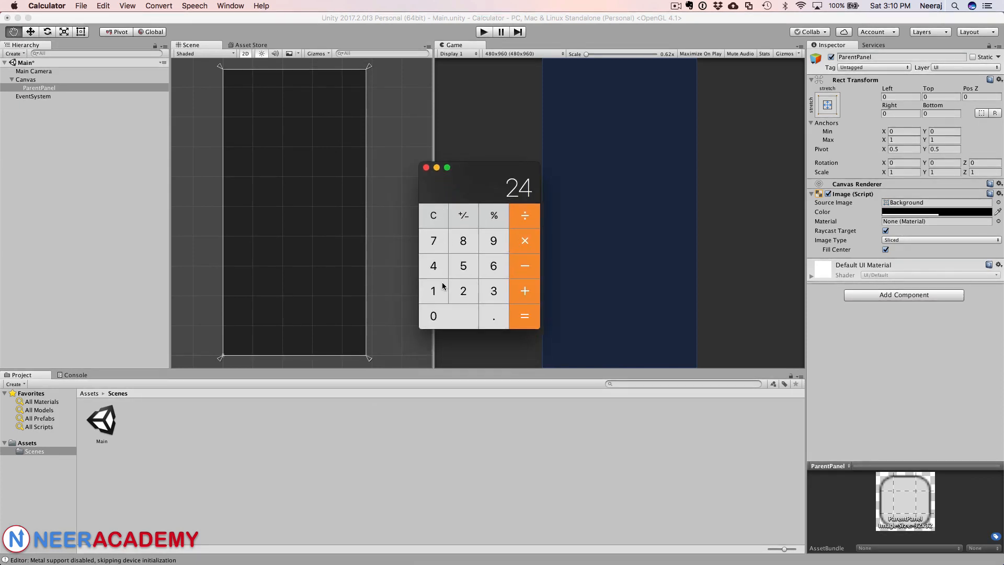
pyautogui.click(50, 87)
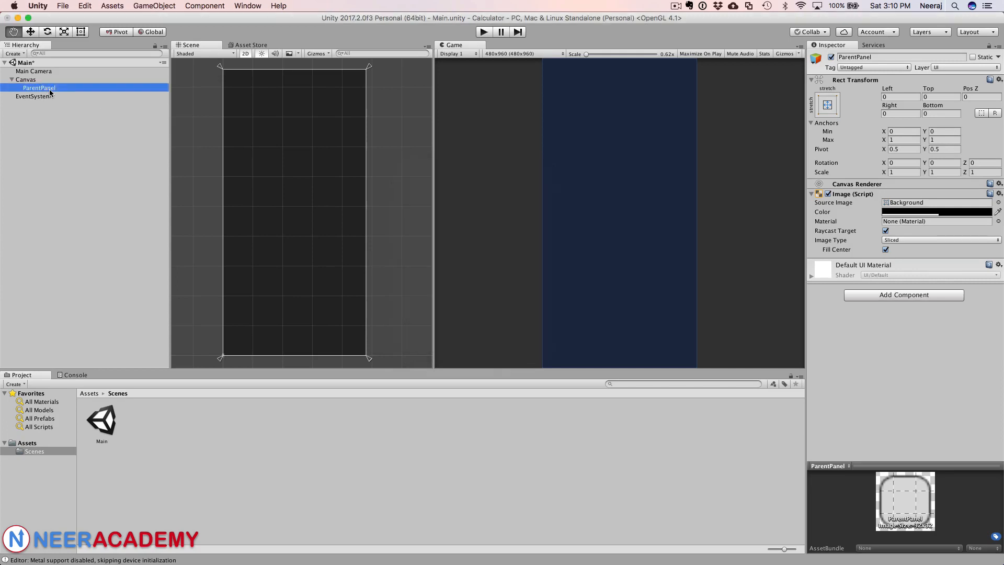
pyautogui.press('super+Tab')
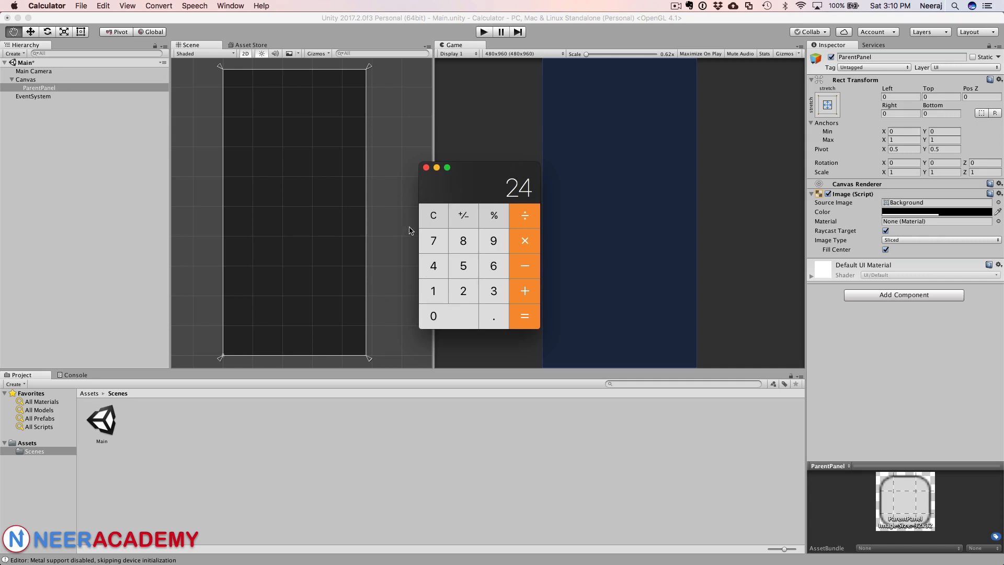
# Step: Add a child UI Panel inside ParentPanel
pyautogui.rightClick(88, 88)
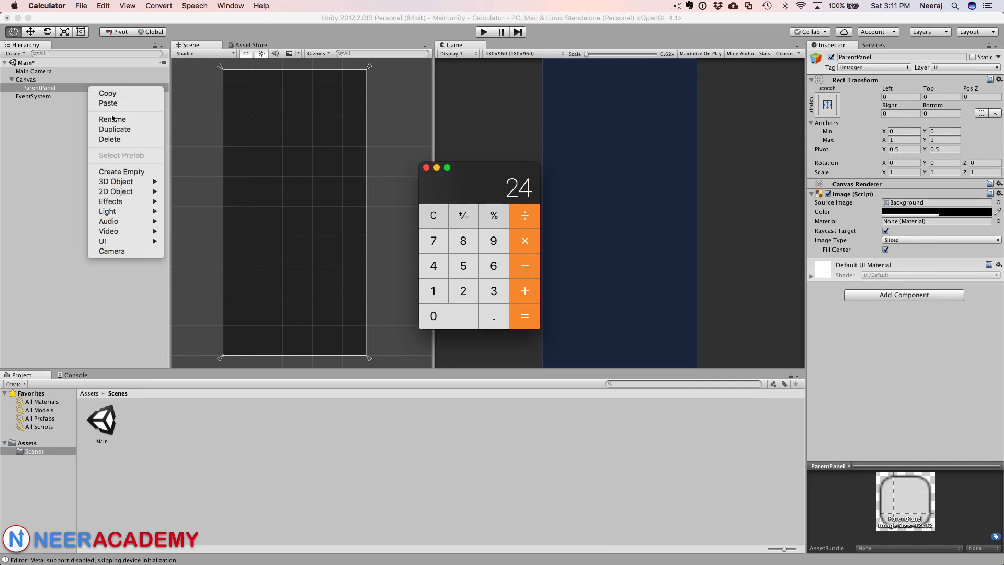
pyautogui.moveTo(130, 241)
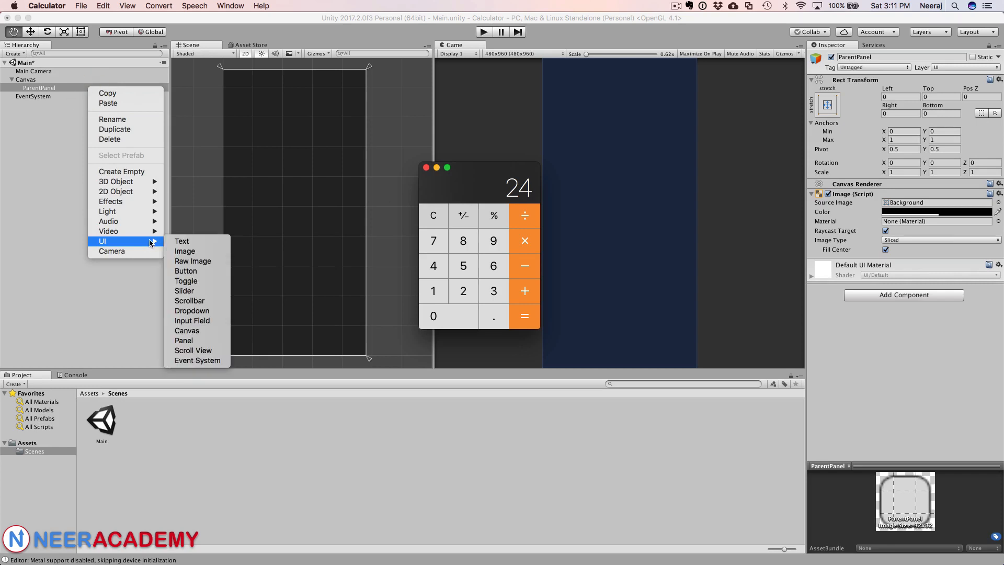
pyautogui.click(208, 342)
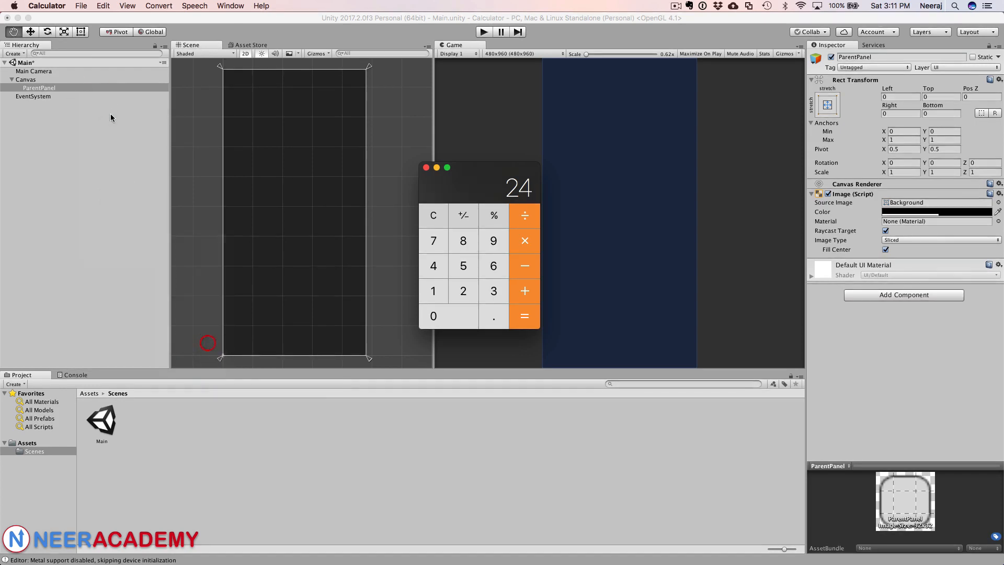
# Step: Add a Vertical Layout Group component to ParentPanel
pyautogui.click(61, 89)
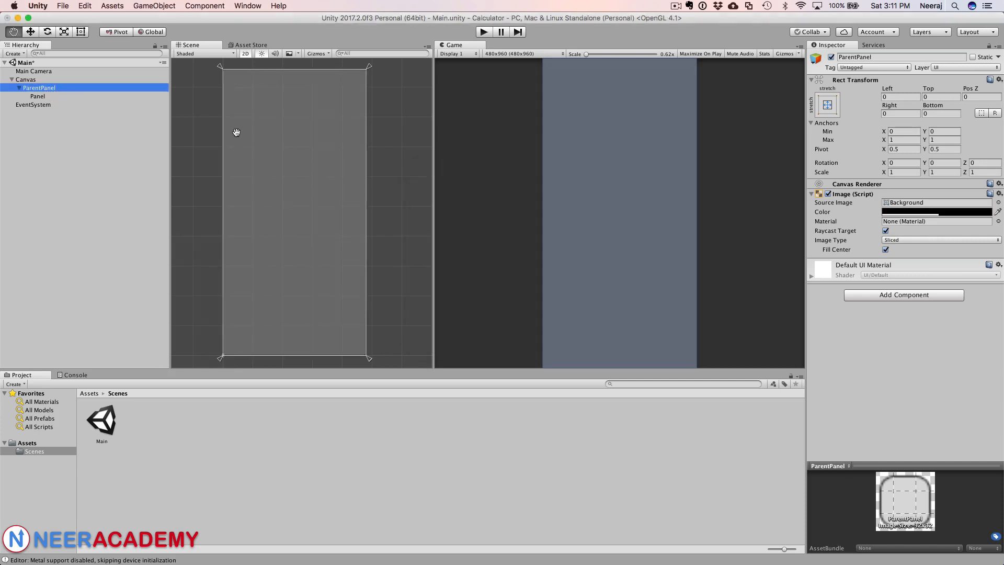
pyautogui.moveTo(32, 96); pyautogui.dragTo(33, 92)
pyautogui.click(900, 296)
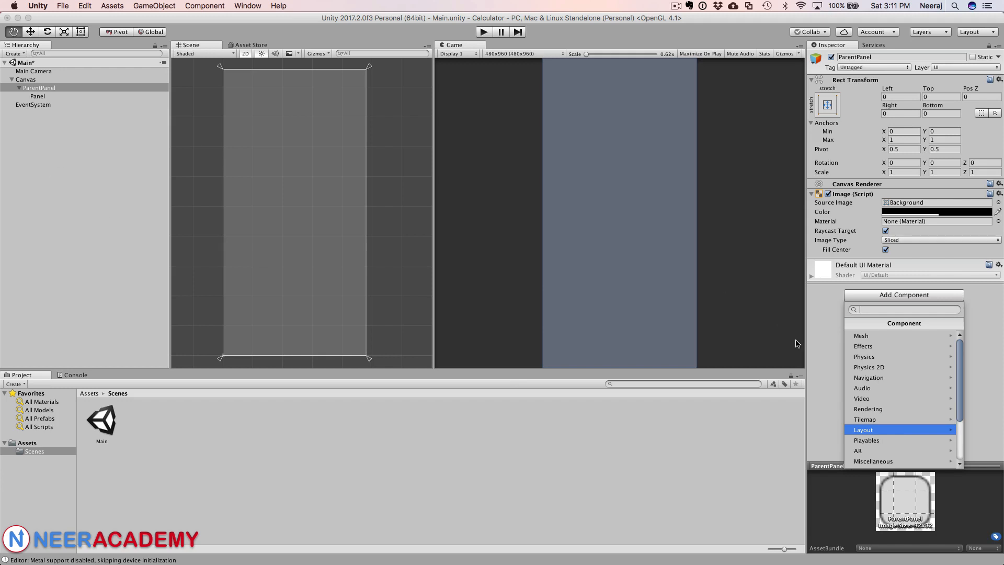
pyautogui.click(867, 431)
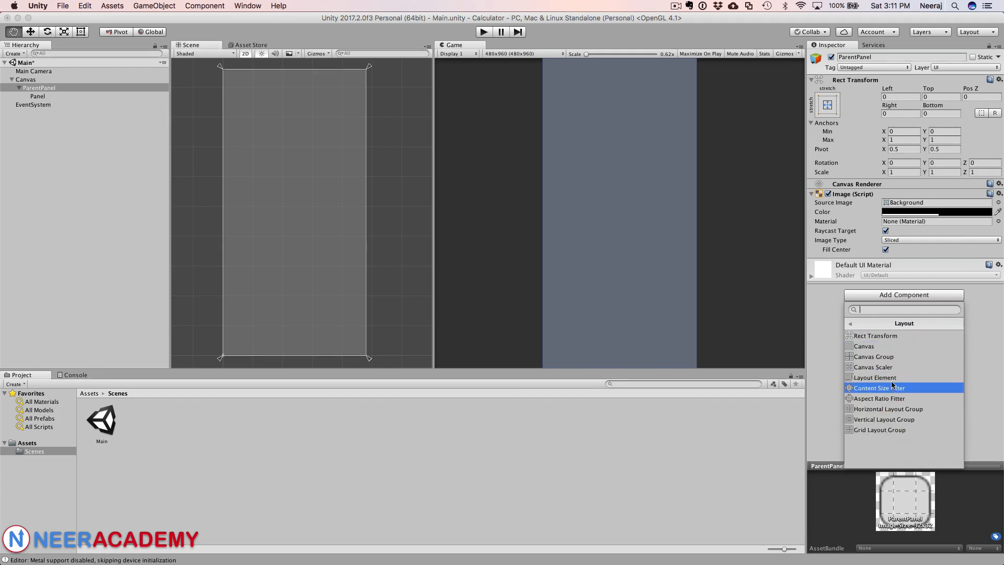
pyautogui.click(871, 419)
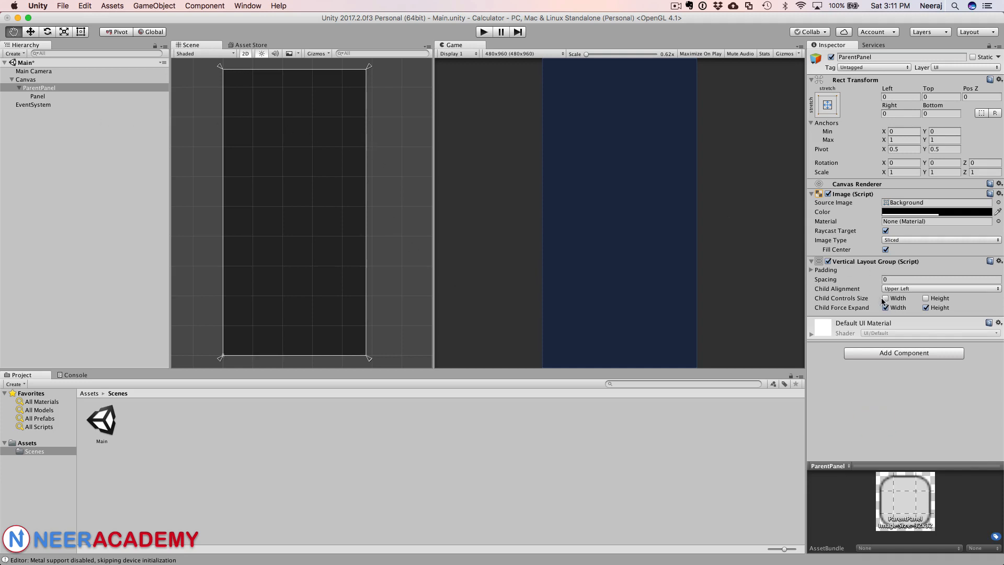
pyautogui.click(39, 94)
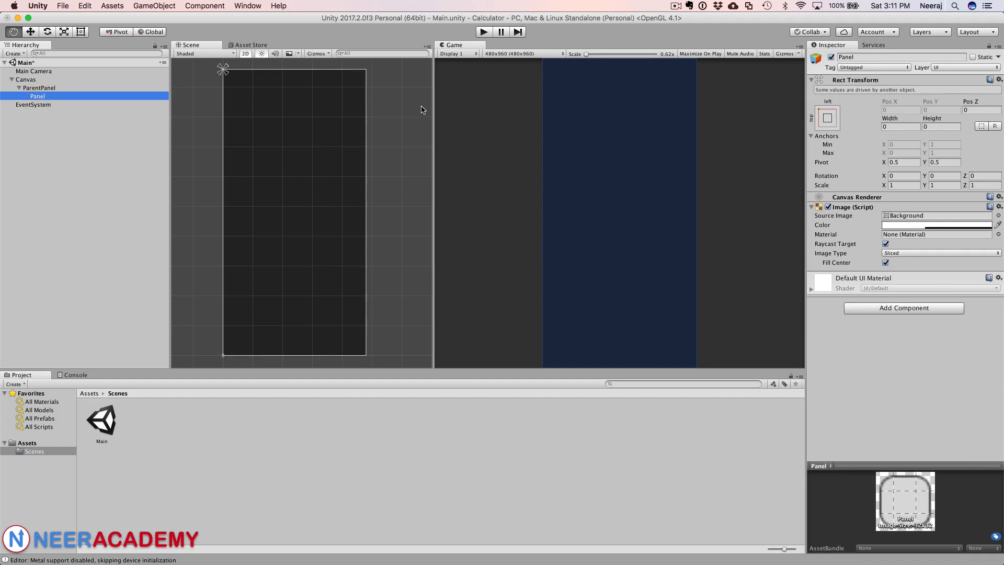
pyautogui.click(827, 118)
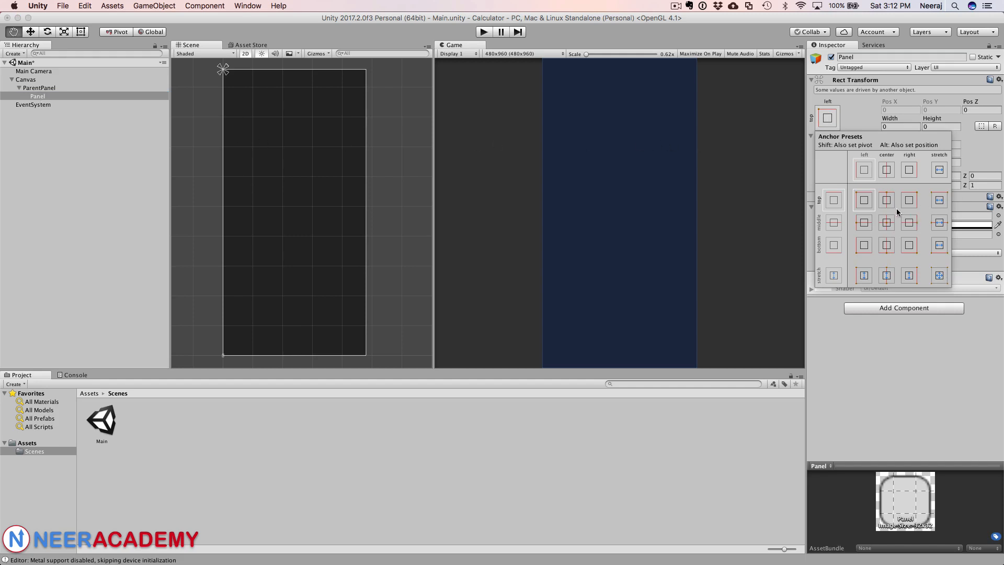
pyautogui.click(44, 100)
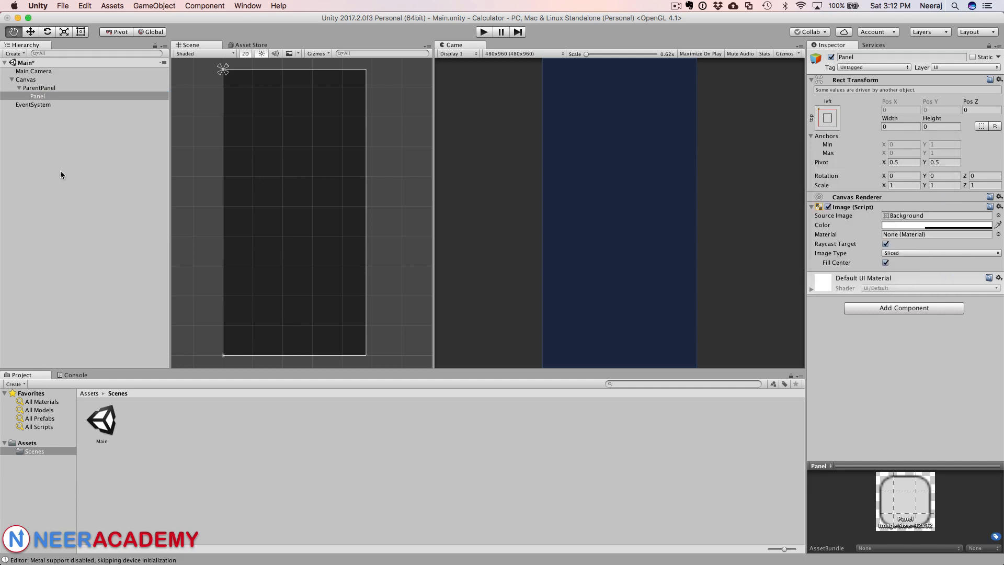
pyautogui.click(48, 88)
pyautogui.click(42, 96)
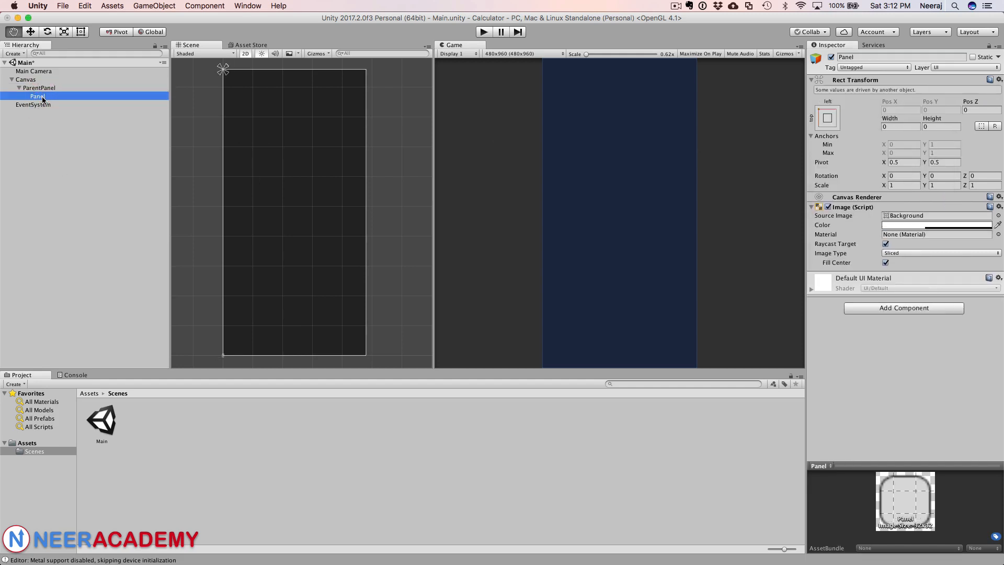
pyautogui.rightClick(41, 96)
pyautogui.moveTo(68, 251)
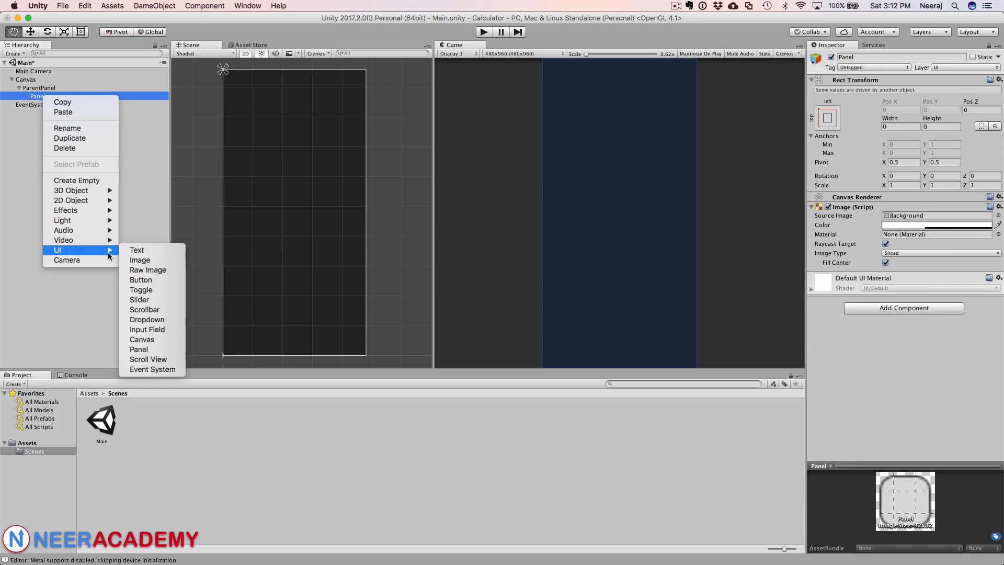
pyautogui.moveTo(65, 225)
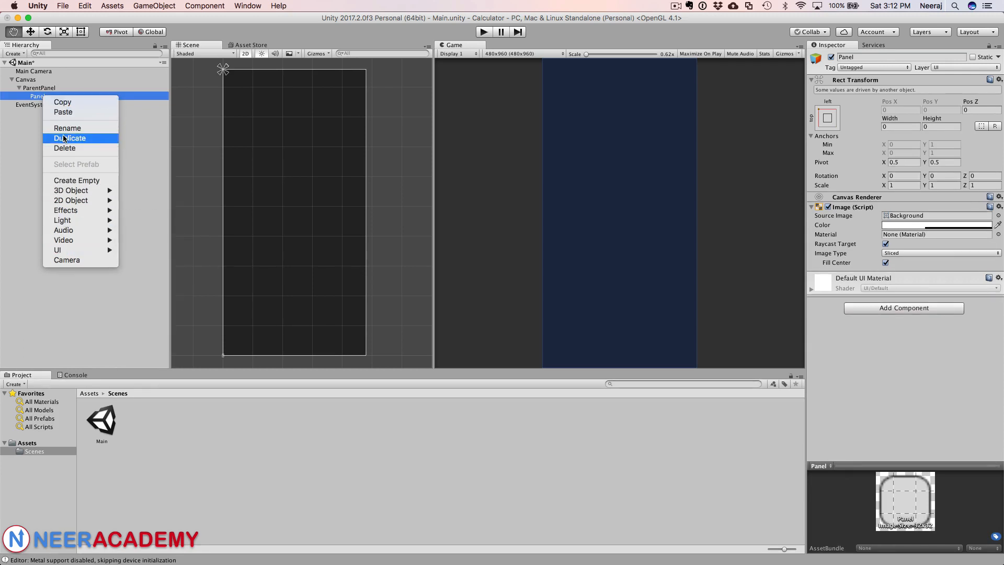
pyautogui.click(826, 121)
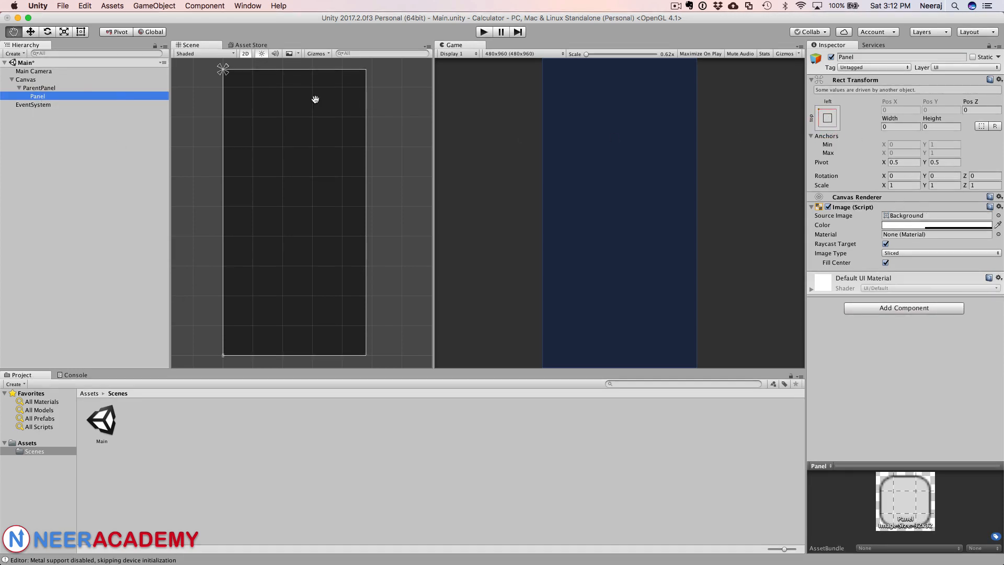
pyautogui.press('super+Tab')
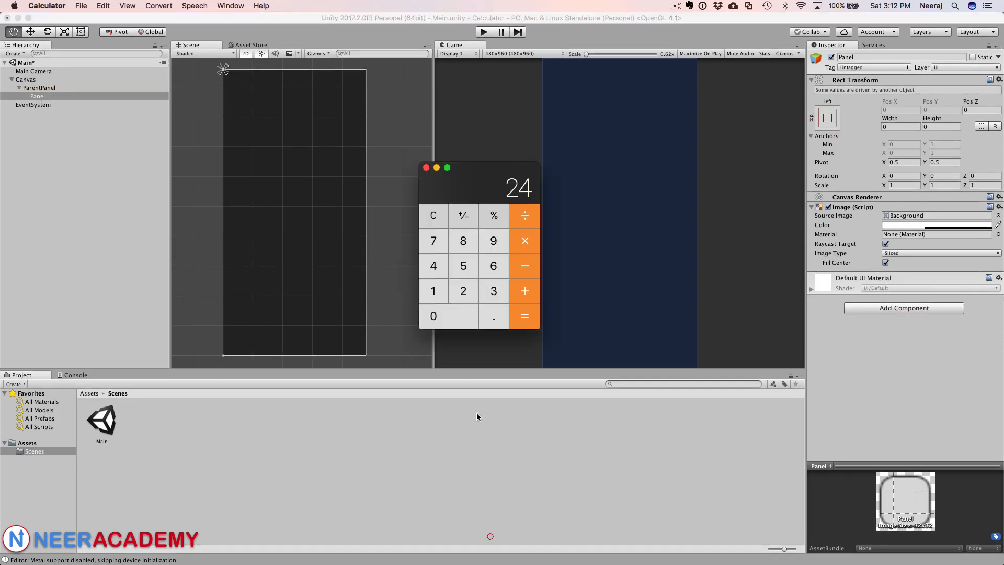
# Step: Add a UI Text object as a child of the inner Panel
pyautogui.rightClick(72, 99)
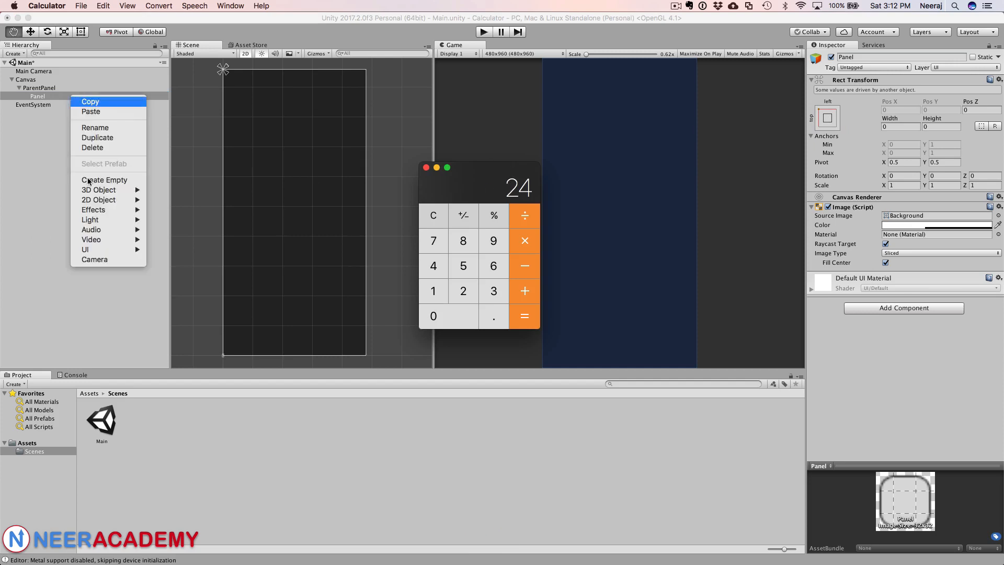
pyautogui.moveTo(107, 251)
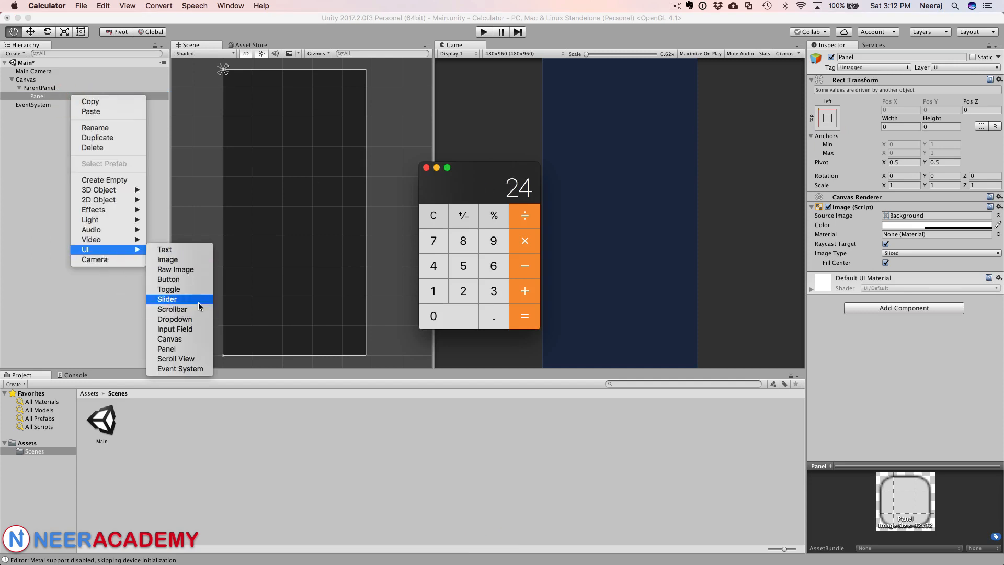
pyautogui.click(202, 255)
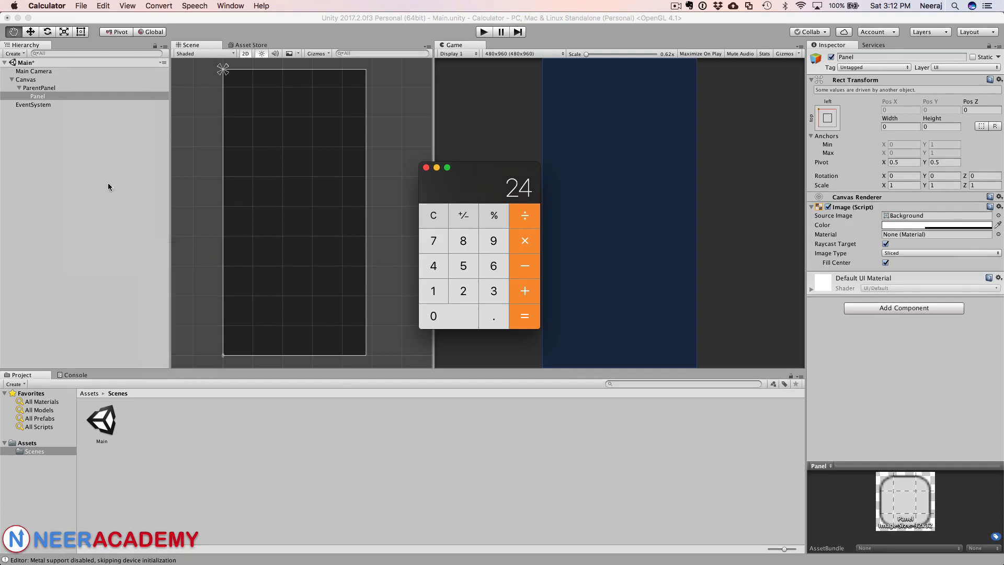
# Step: Anchor the Text to stretch in both directions, also setting its position so it fills the Panel
pyautogui.click(43, 96)
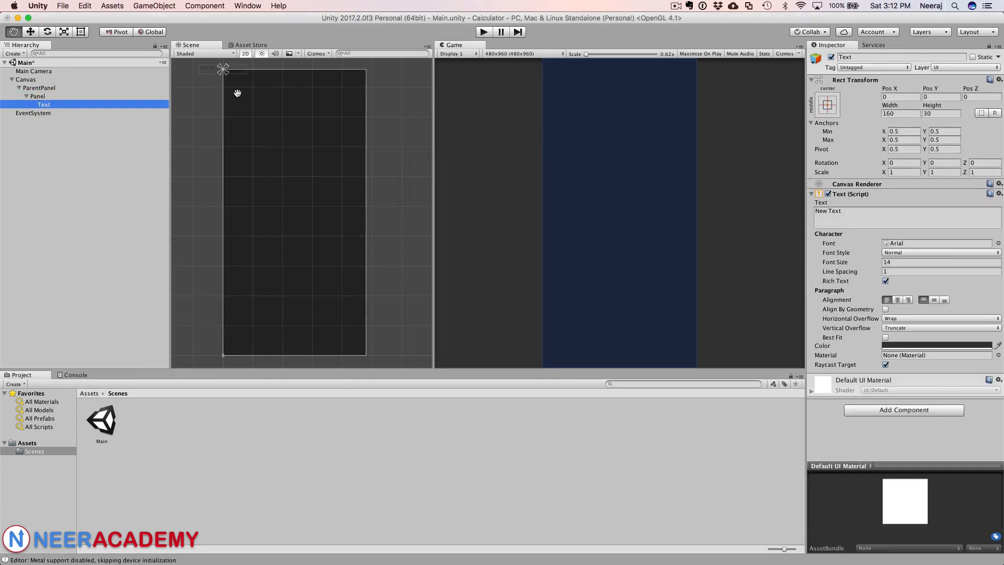
pyautogui.click(831, 107)
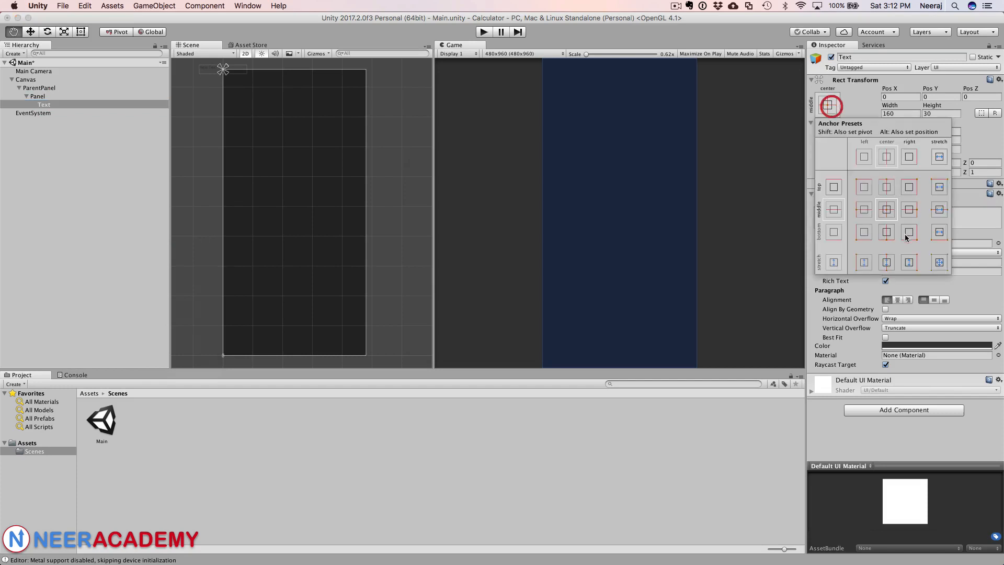
pyautogui.click(937, 263)
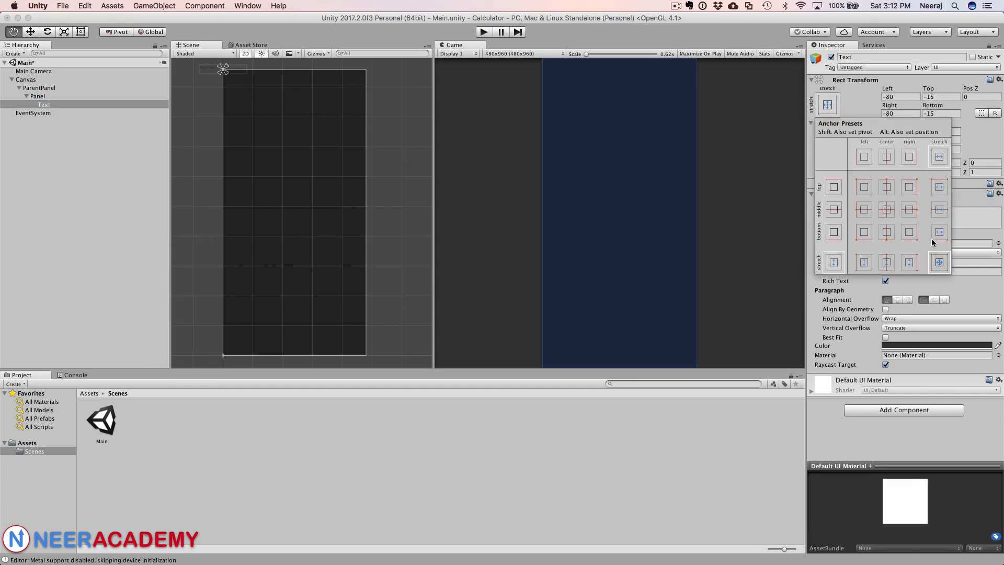
pyautogui.press('alt')
pyautogui.keyDown('alt'); pyautogui.click(938, 263); pyautogui.keyUp('alt')
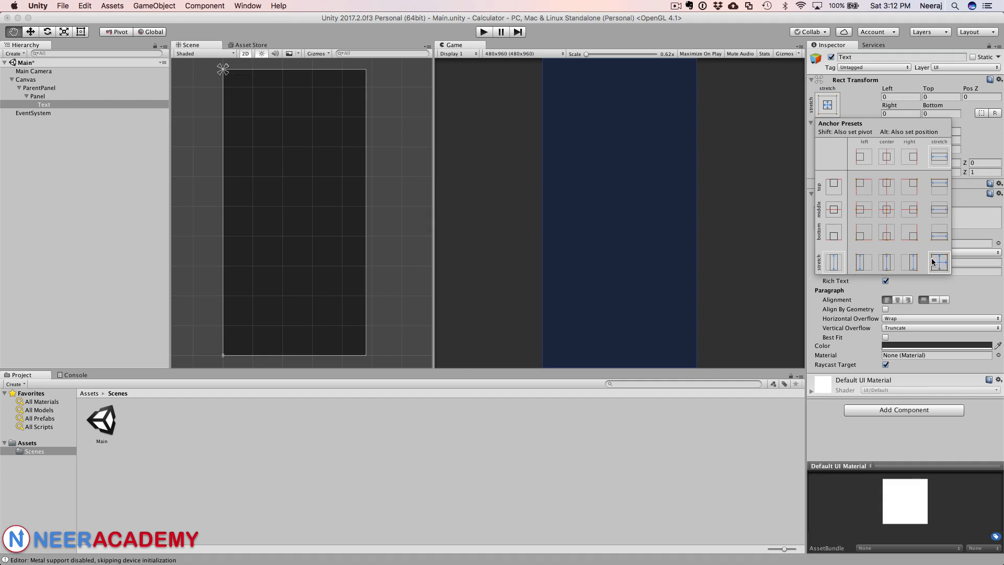
# Step: Try to stretch the inner Panel's anchors so it fills ParentPanel
pyautogui.click(54, 94)
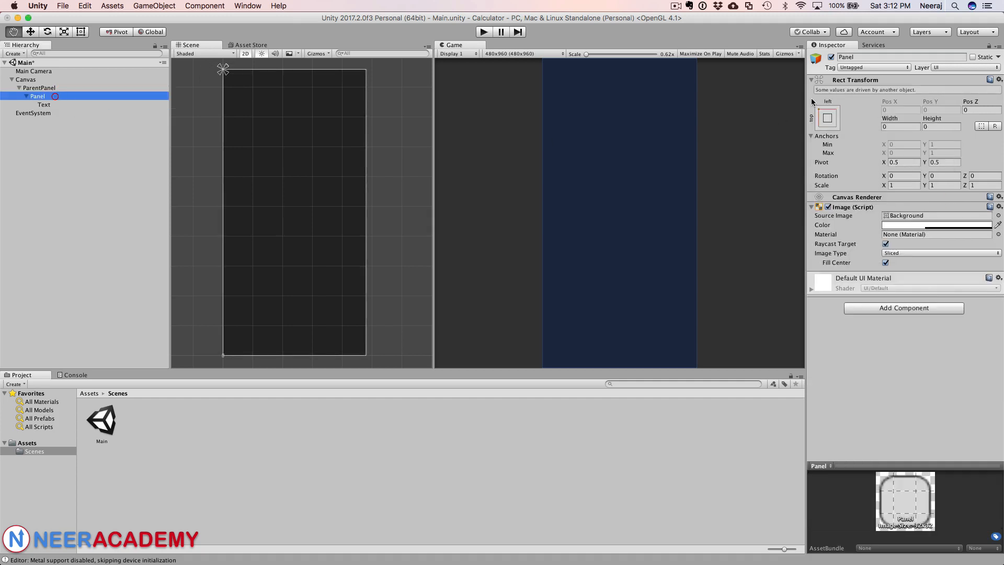
pyautogui.click(826, 118)
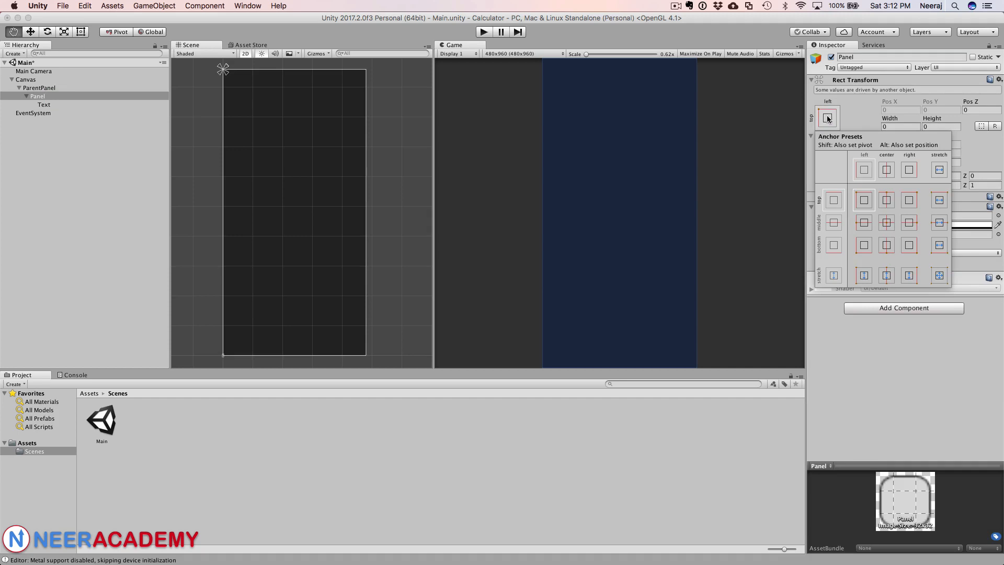
pyautogui.keyDown('alt'); pyautogui.click(937, 275); pyautogui.keyUp('alt')
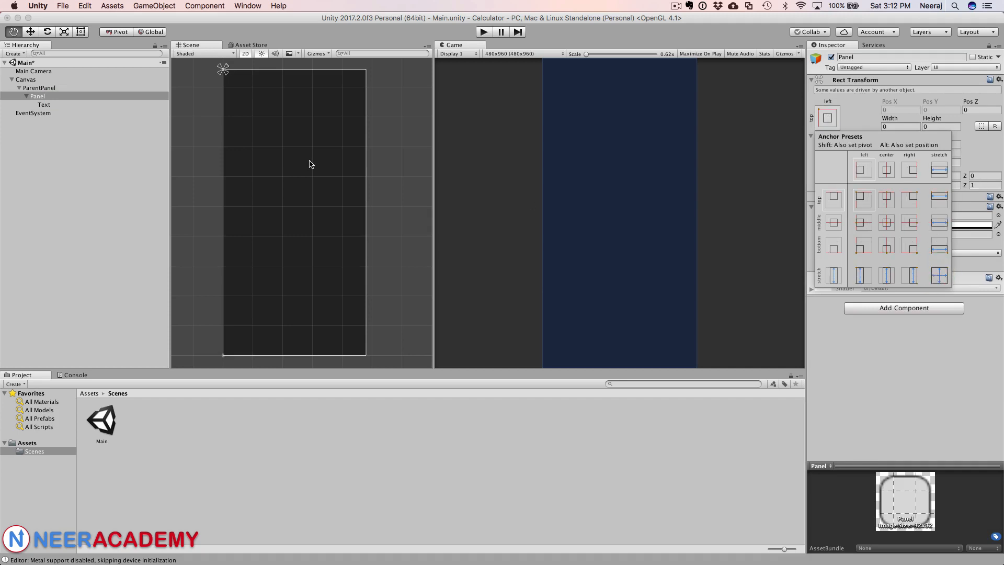
# Step: Enable Child Controls Size for both width and height on ParentPanel's Vertical Layout Group
pyautogui.click(42, 88)
pyautogui.click(41, 87)
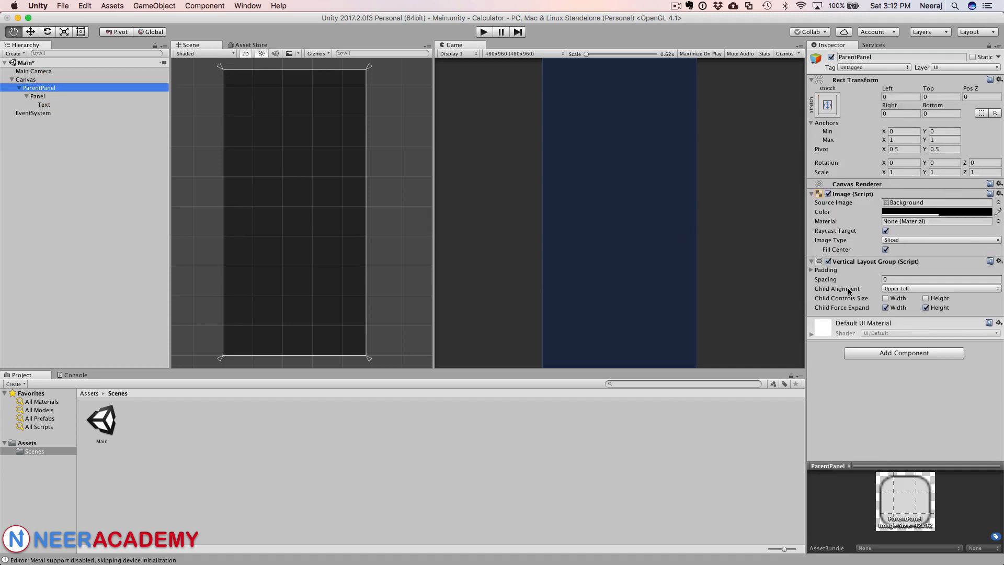
pyautogui.click(885, 298)
pyautogui.click(926, 298)
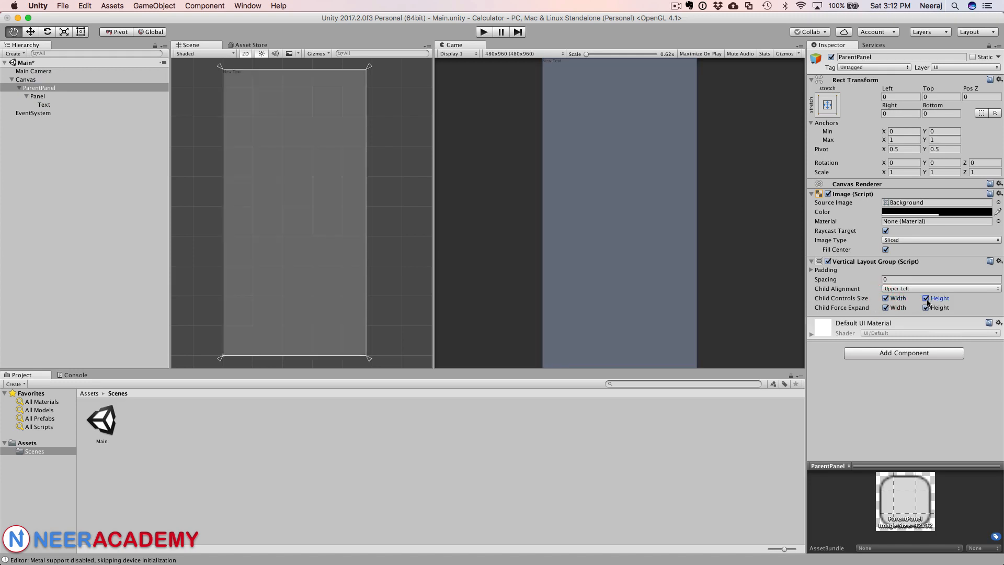
# Step: Set the Text object's colour to white
pyautogui.click(49, 97)
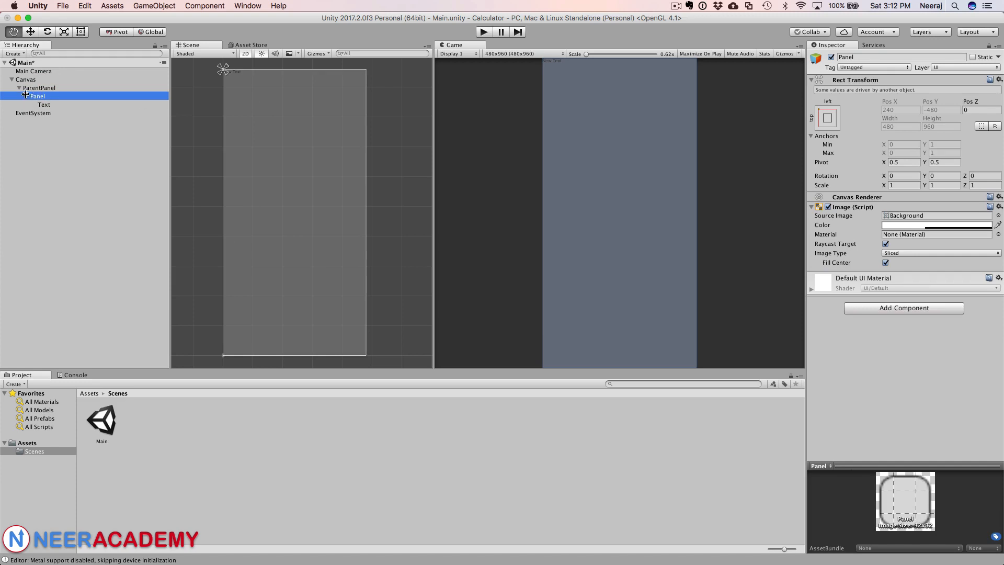
pyautogui.click(57, 105)
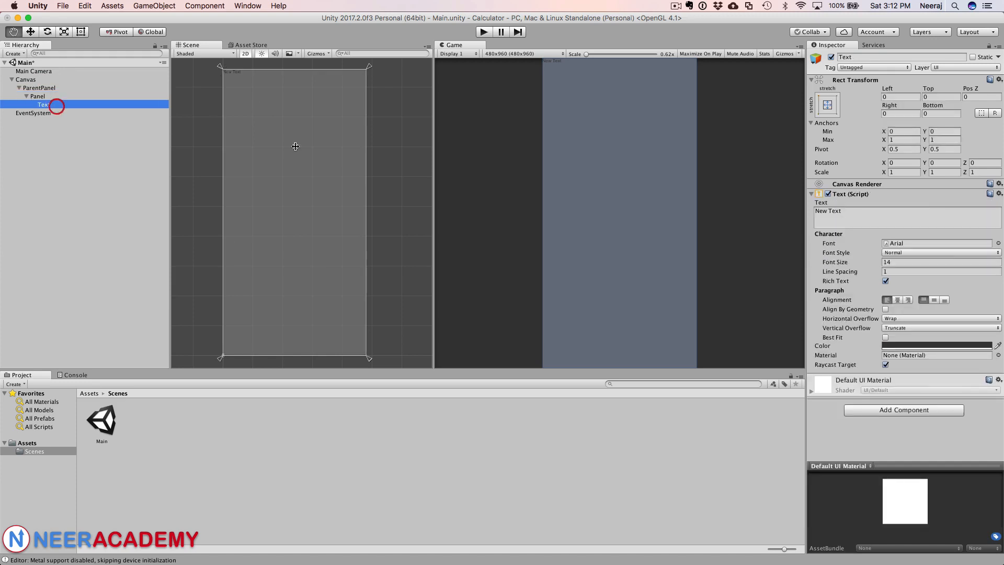
pyautogui.click(909, 344)
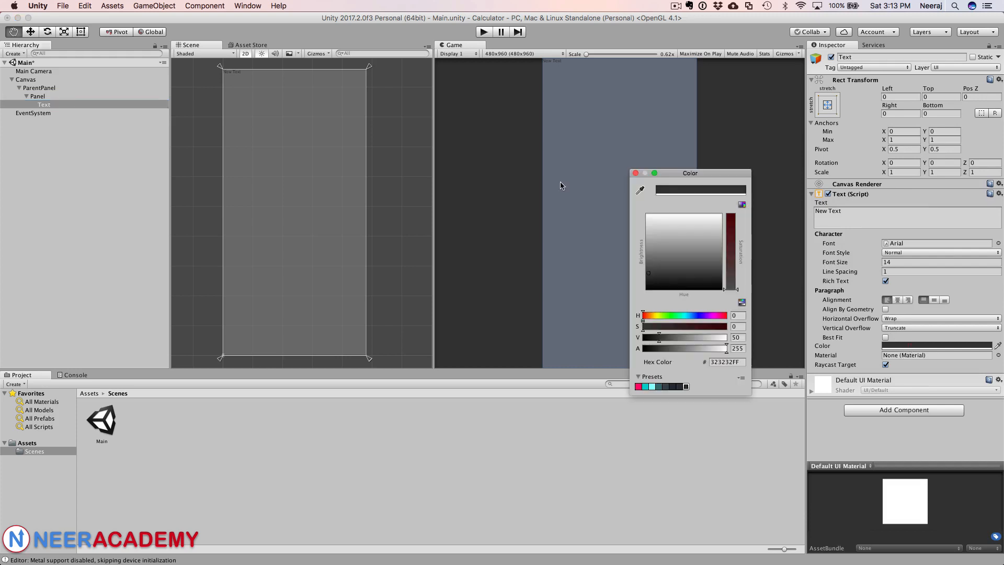
pyautogui.click(648, 216)
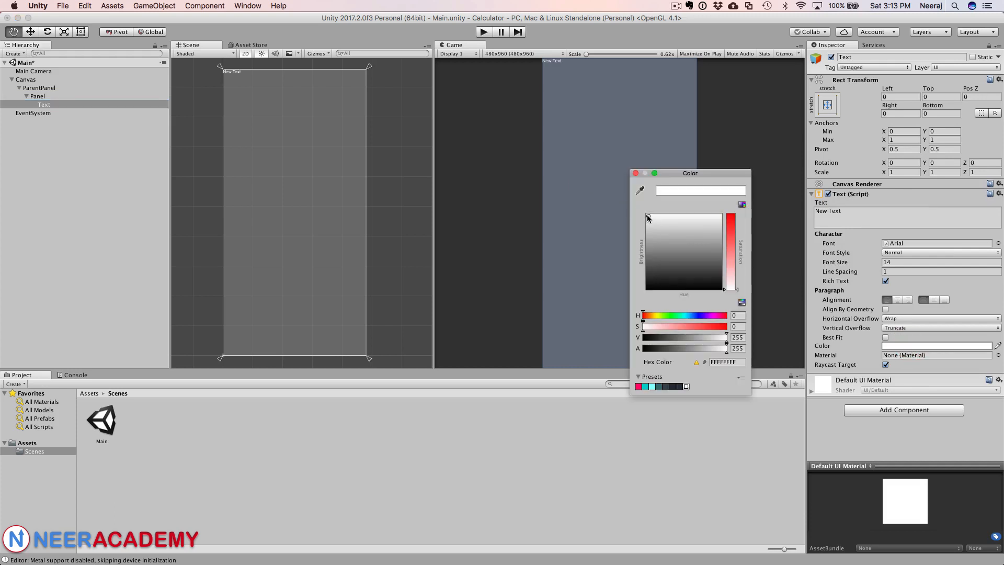
# Step: Enable Best Fit on the Text and set its Max Size to 100
pyautogui.click(885, 337)
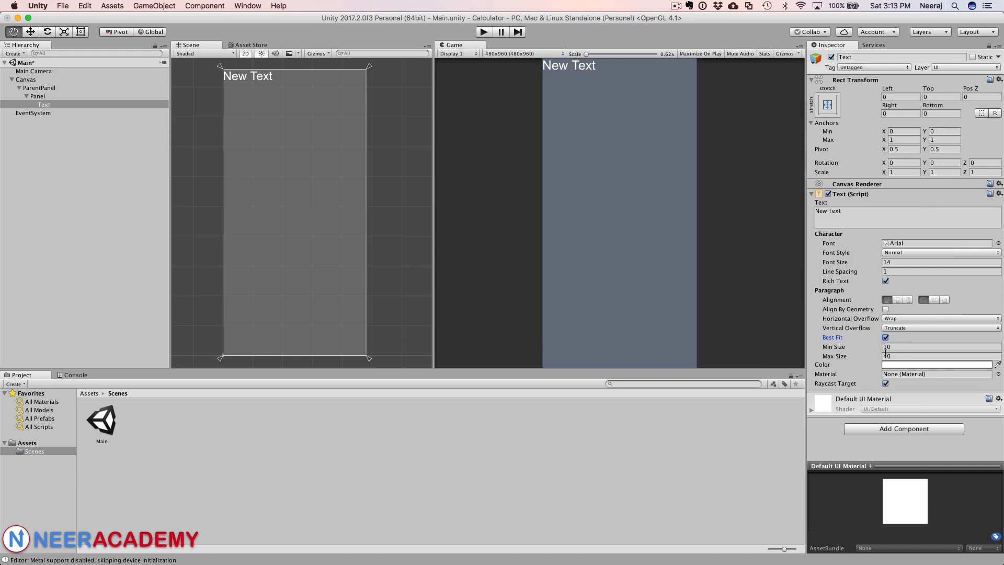
pyautogui.click(885, 353)
pyautogui.write('10')
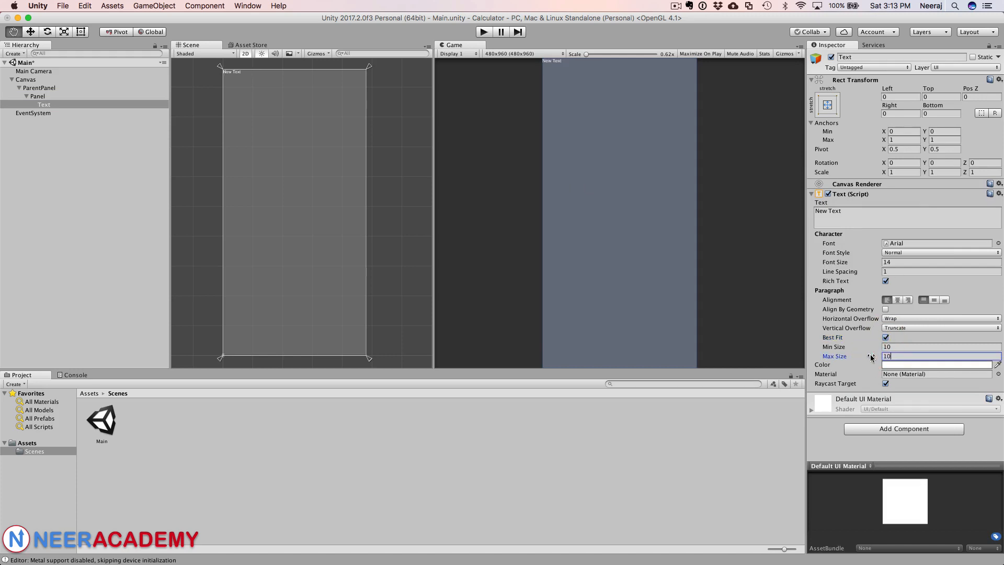
pyautogui.write('0')
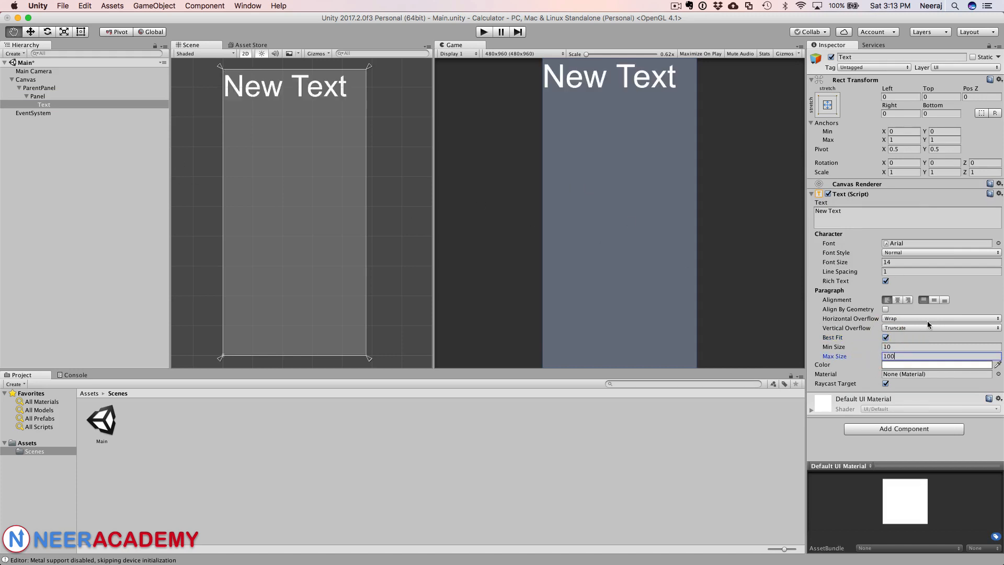
# Step: Change the text to 88888888 and align it to the right and bottom
pyautogui.click(868, 214)
pyautogui.write('8')
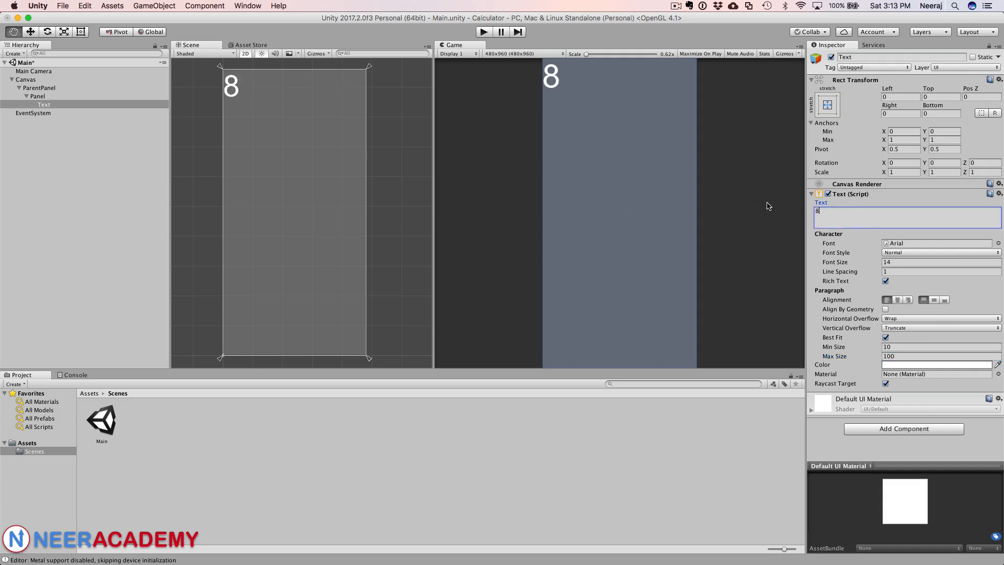
pyautogui.write('8888888')
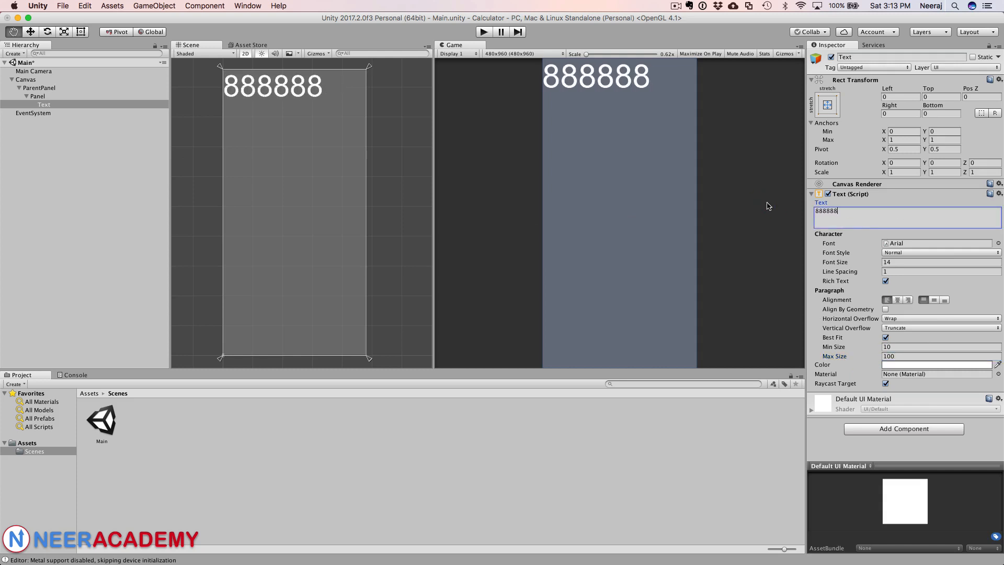
pyautogui.click(908, 299)
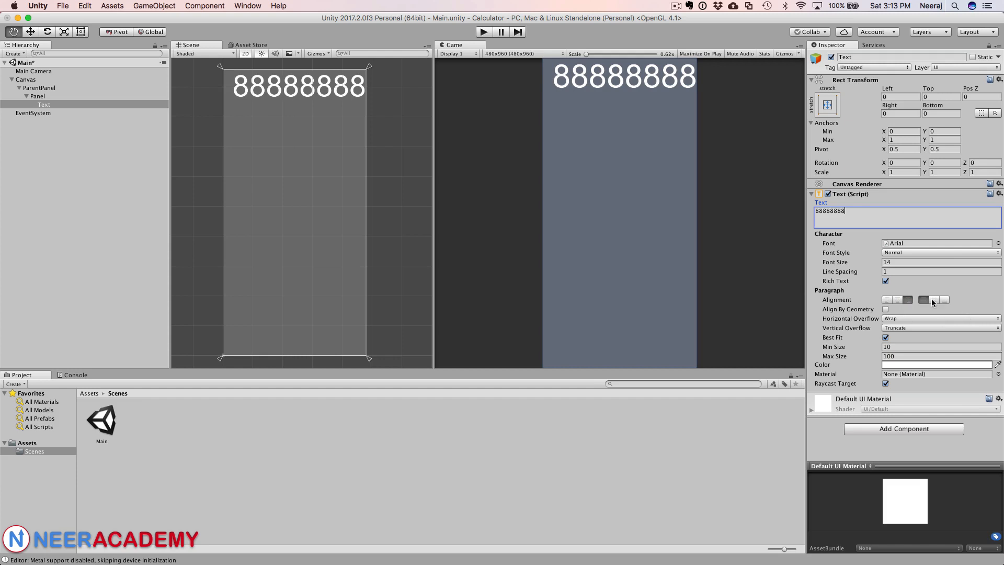
pyautogui.click(944, 300)
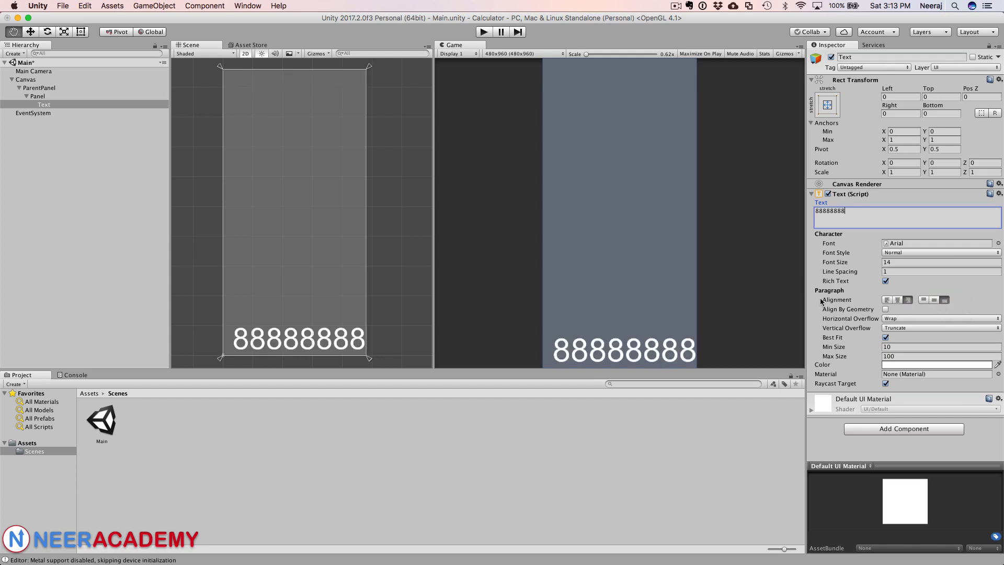
# Step: Duplicate the inner Panel together with its text
pyautogui.click(26, 96)
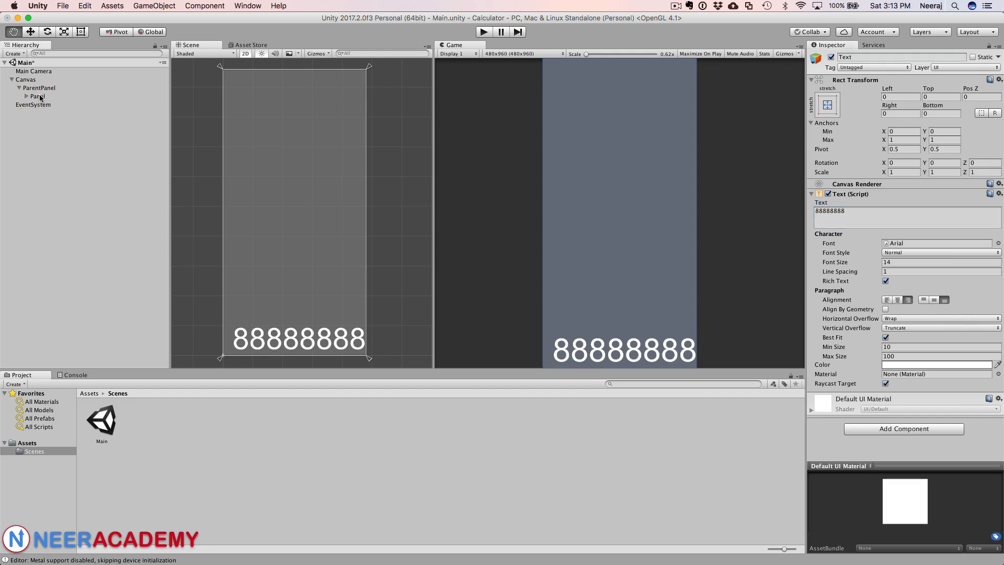
pyautogui.click(38, 97)
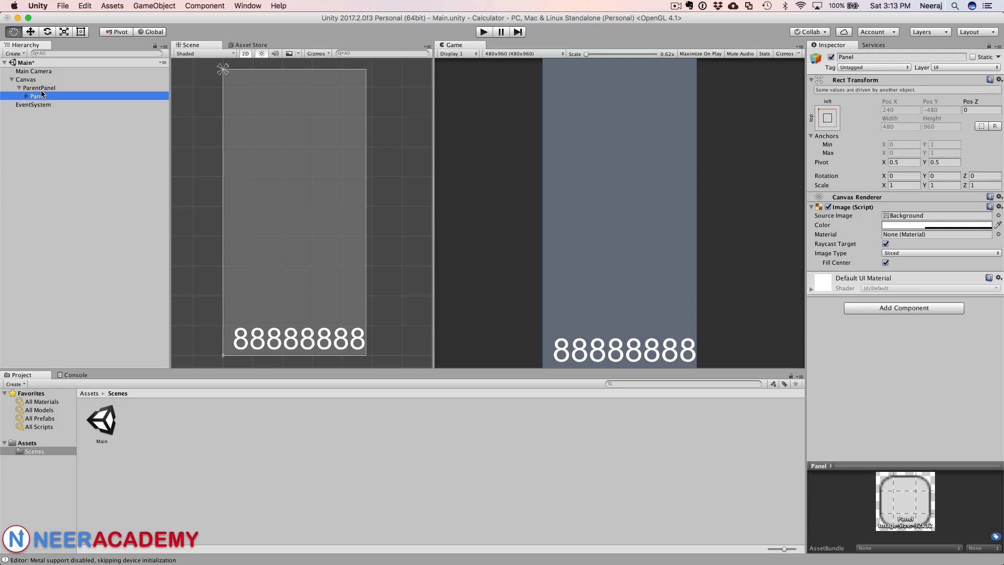
pyautogui.press('Up')
pyautogui.click(40, 97)
pyautogui.rightClick(40, 97)
pyautogui.click(63, 140)
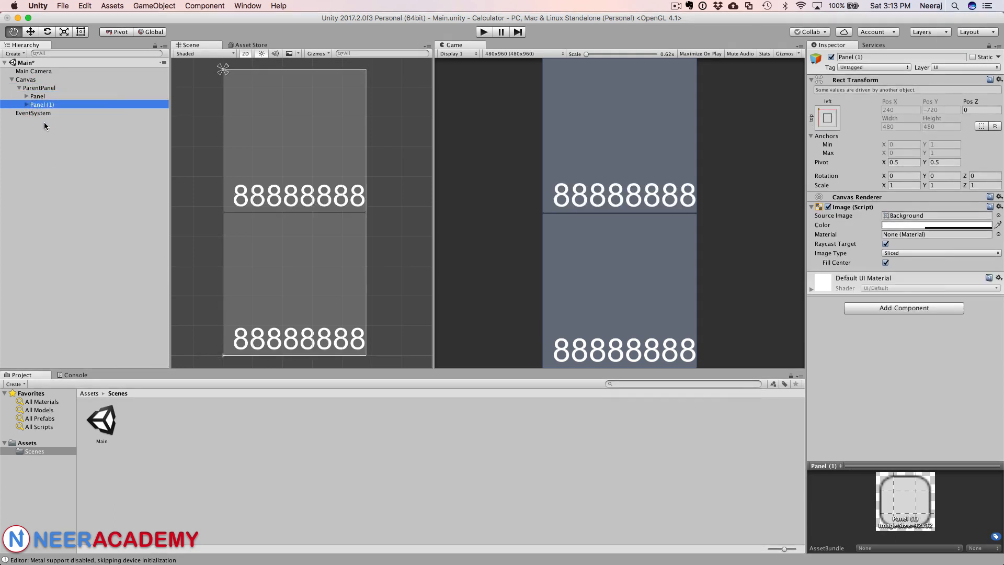
# Step: Rename the original inner panel to Top Panel
pyautogui.click(42, 97)
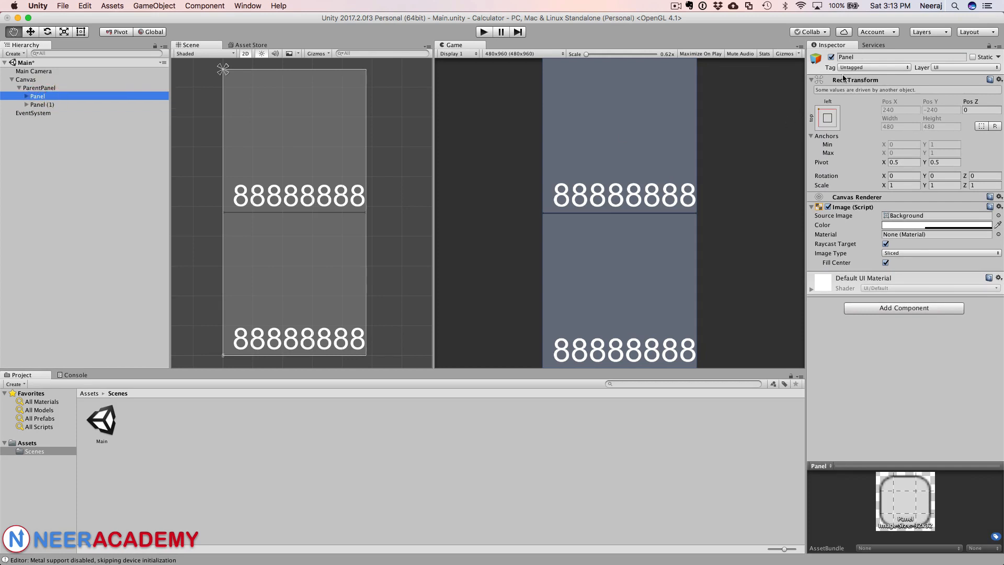
pyautogui.click(844, 57)
pyautogui.click(839, 58)
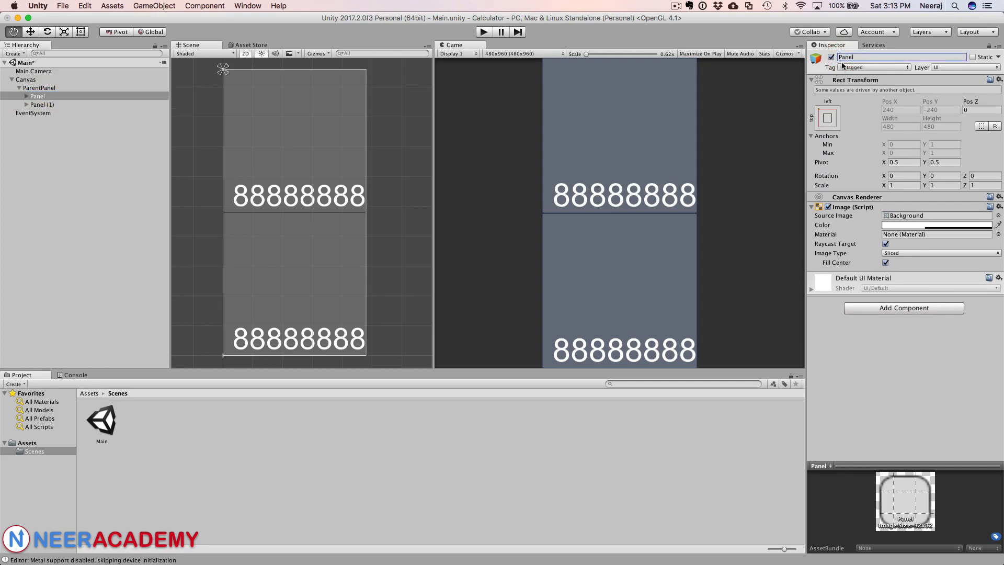
pyautogui.write('Top')
pyautogui.press('Return')
# Step: Rename the duplicated panel to Panel Row 1
pyautogui.click(37, 105)
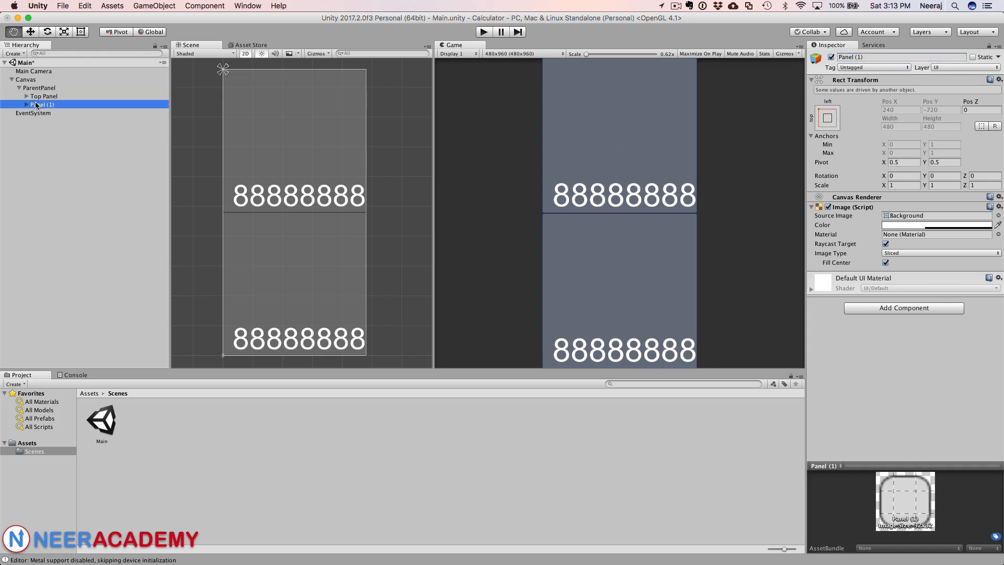
pyautogui.moveTo(875, 58); pyautogui.dragTo(814, 50)
pyautogui.click(861, 57)
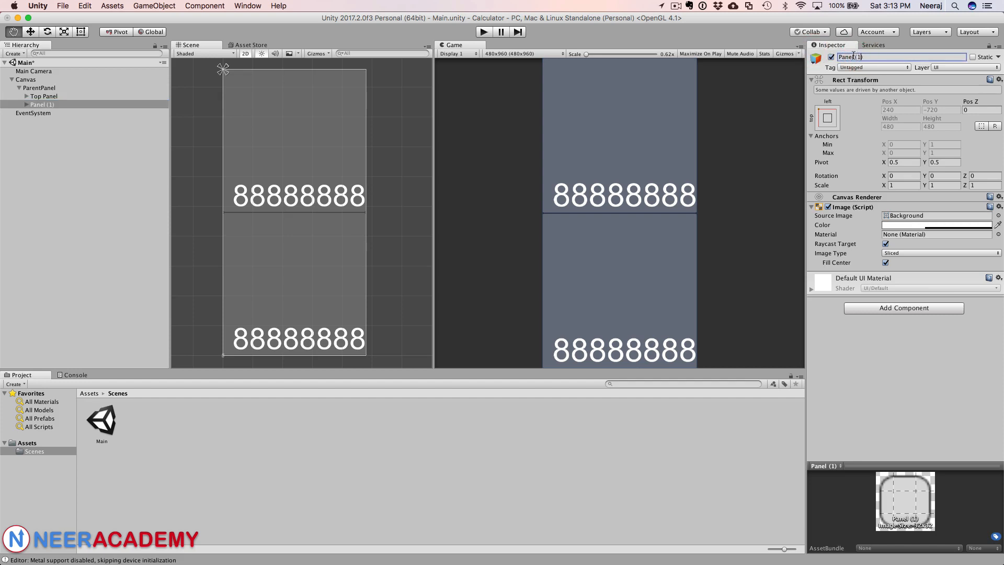
pyautogui.click(866, 56)
pyautogui.press('BackSpace')
pyautogui.press('BackSpace')
pyautogui.press('BackSpace')
pyautogui.write('Row 1')
pyautogui.press('Return')
# Step: Delete the Text object inside Panel Row 1
pyautogui.click(25, 106)
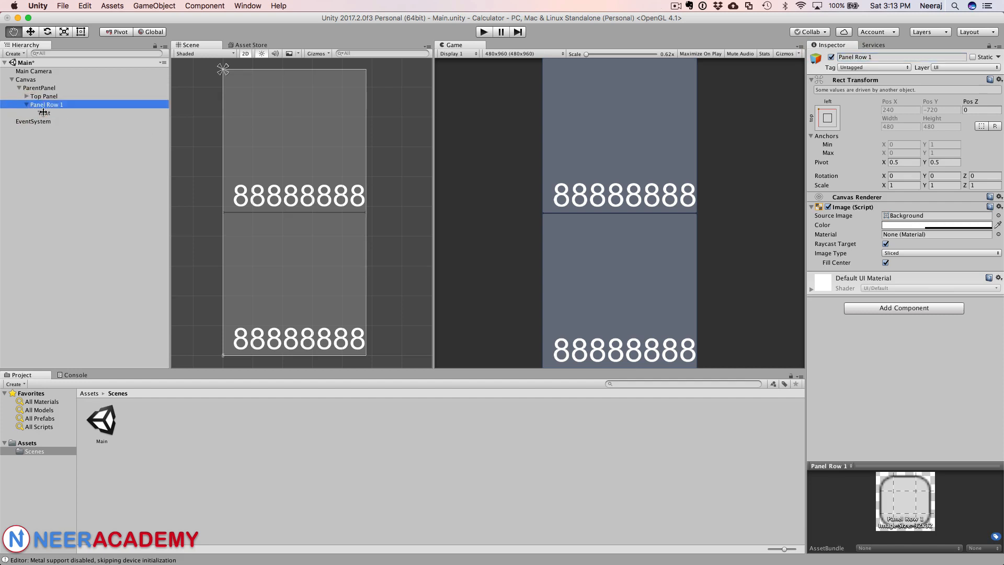
pyautogui.click(43, 113)
pyautogui.rightClick(44, 114)
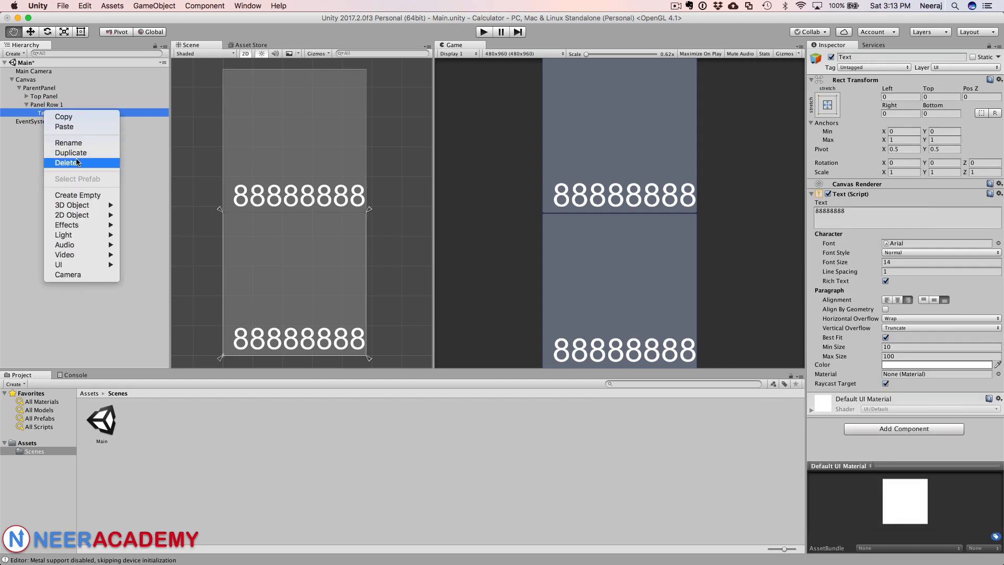
pyautogui.click(73, 162)
# Step: Add a UI Button as a child of Panel Row 1
pyautogui.click(52, 105)
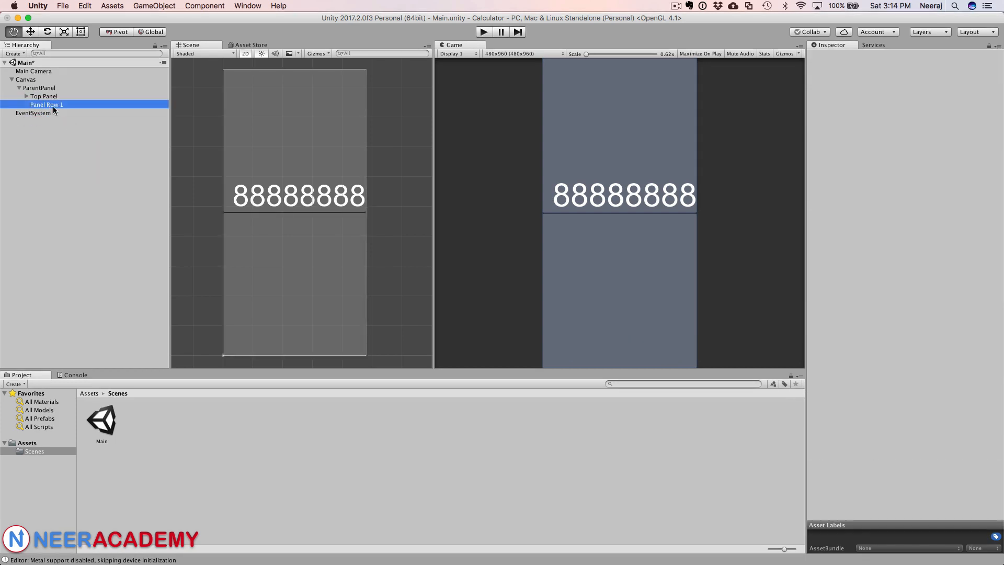
pyautogui.rightClick(50, 106)
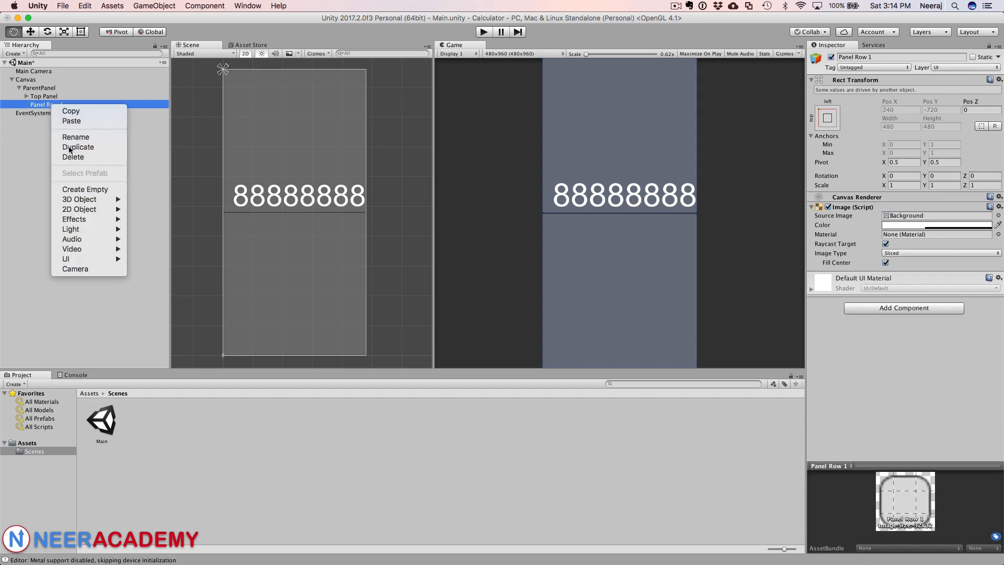
pyautogui.moveTo(92, 259)
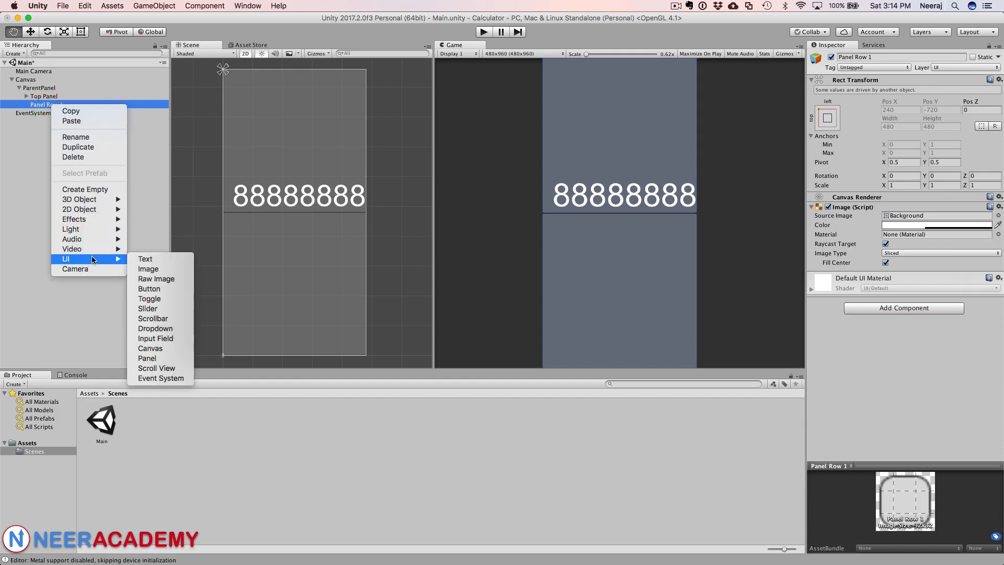
pyautogui.click(157, 289)
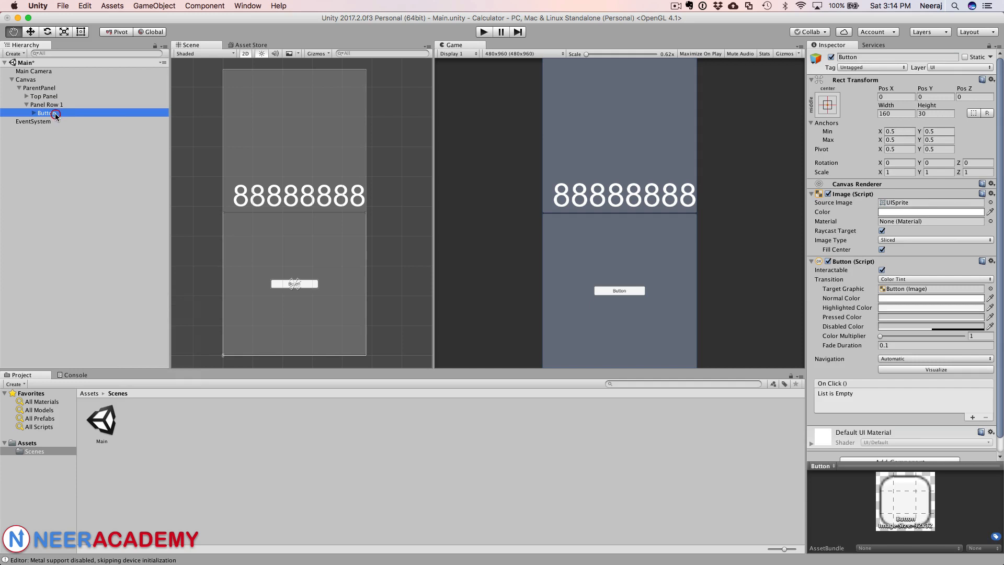
# Step: Anchor the Button to stretch in both directions so it fills Panel Row 1
pyautogui.click(55, 113)
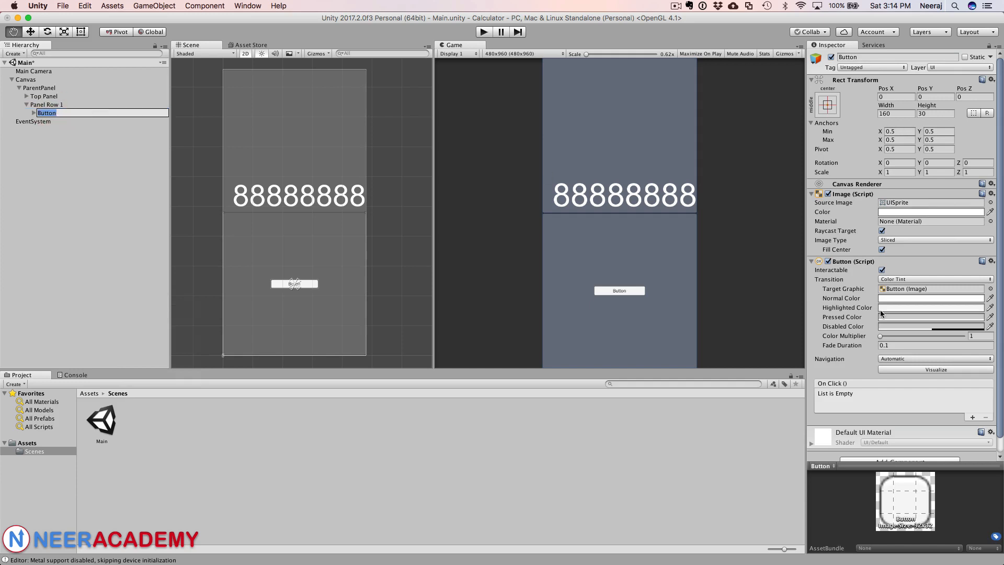
pyautogui.click(43, 105)
pyautogui.click(40, 113)
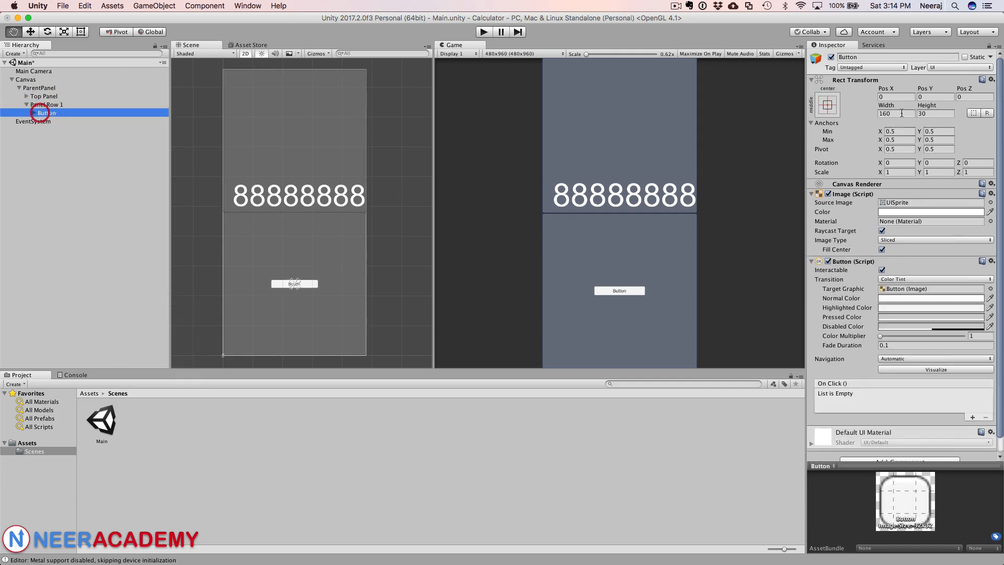
pyautogui.click(827, 104)
pyautogui.keyDown('alt'); pyautogui.click(939, 263); pyautogui.keyUp('alt')
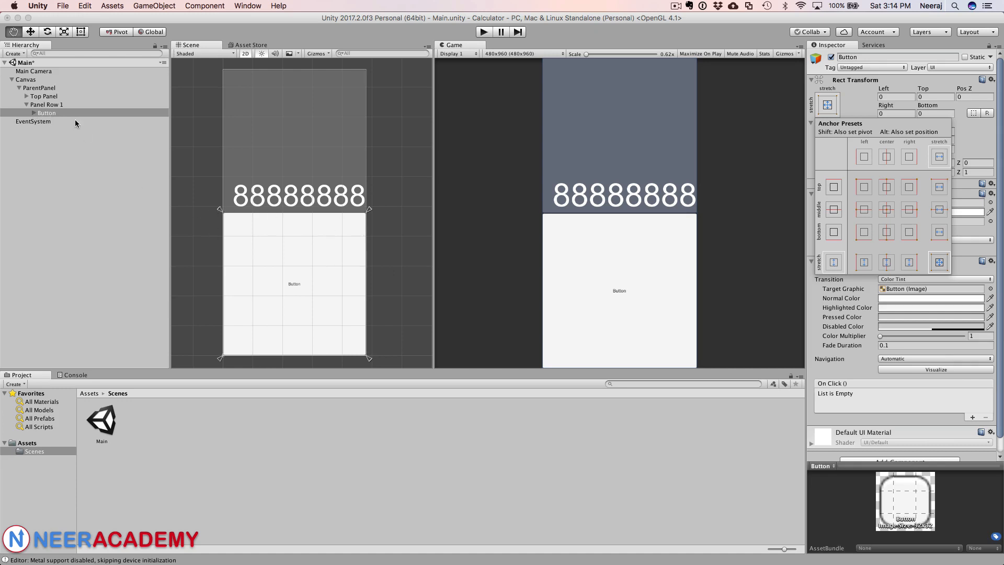
# Step: Duplicate the Button inside Panel Row 1
pyautogui.click(61, 105)
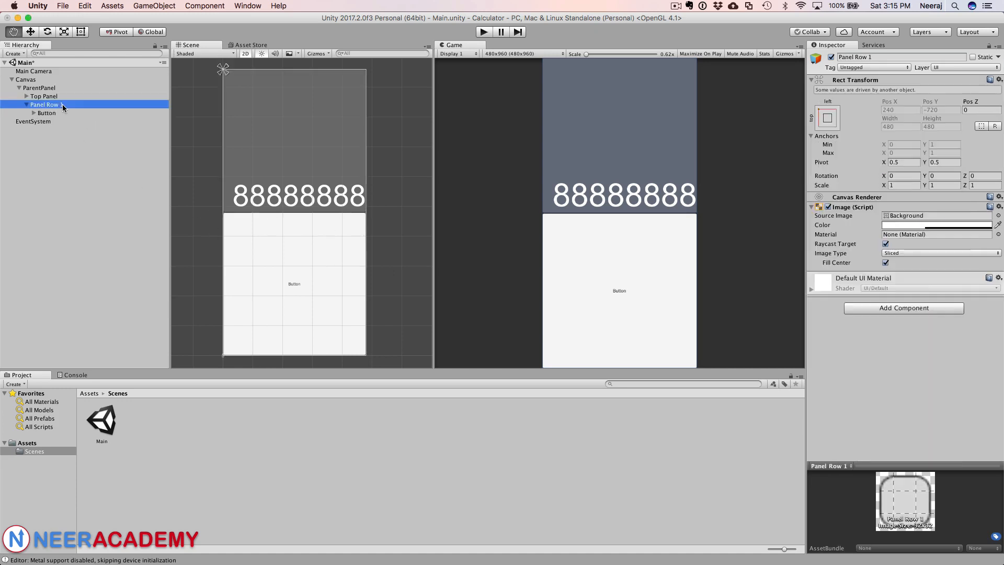
pyautogui.click(55, 114)
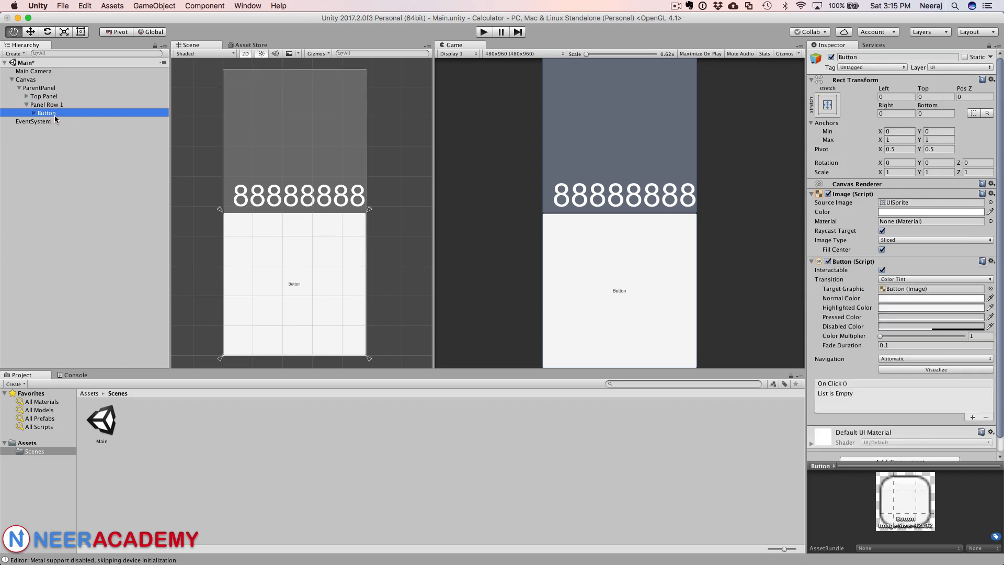
pyautogui.rightClick(51, 111)
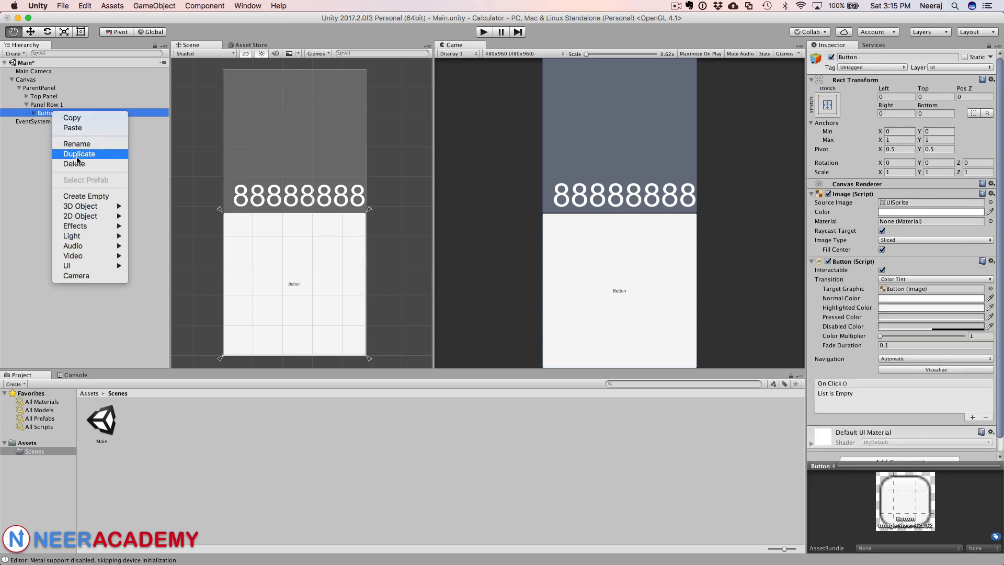
pyautogui.click(77, 155)
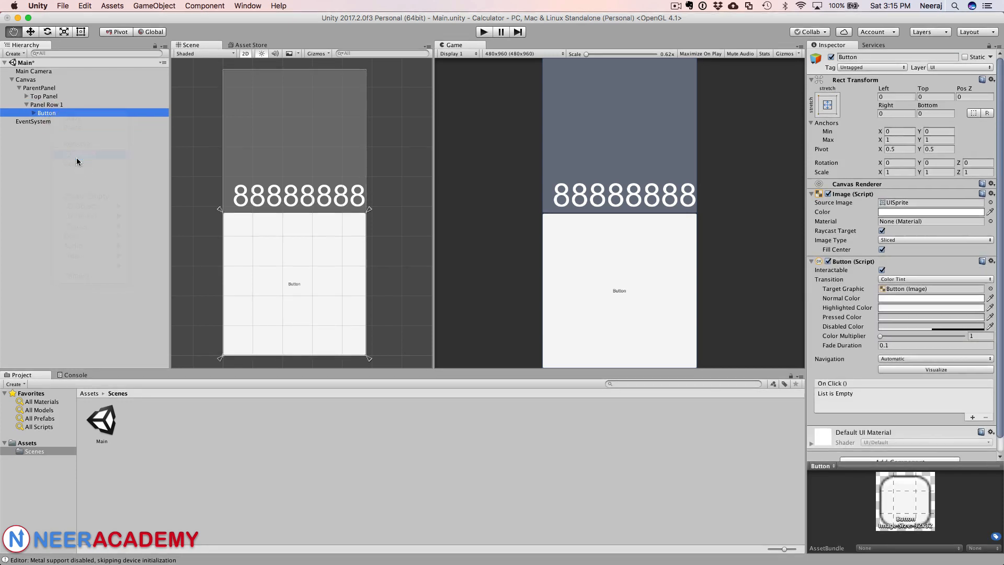
# Step: Add a Horizontal Layout Group component to Panel Row 1
pyautogui.click(61, 113)
pyautogui.click(62, 122)
pyautogui.click(61, 104)
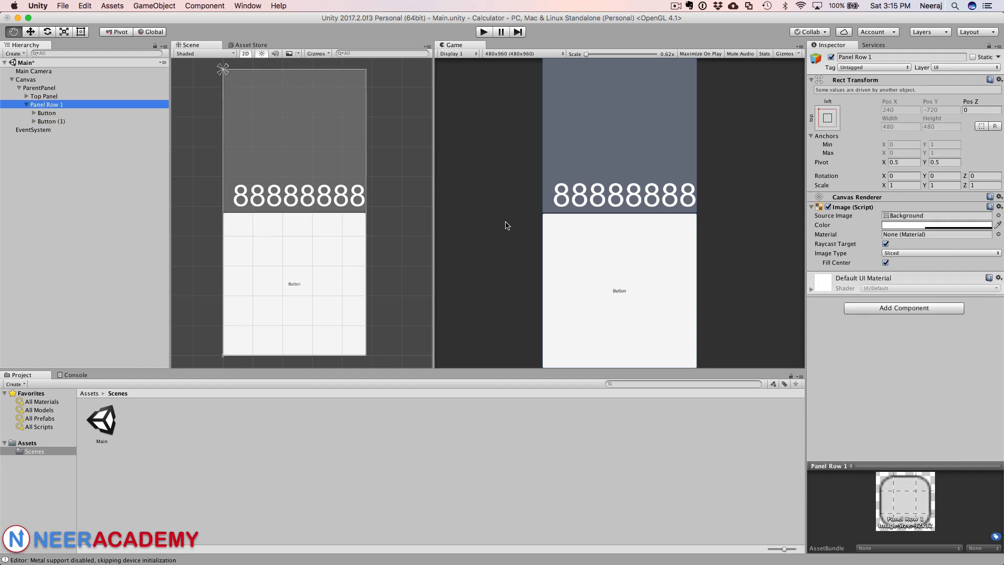
pyautogui.click(892, 309)
pyautogui.scroll(-3, 884, 449)
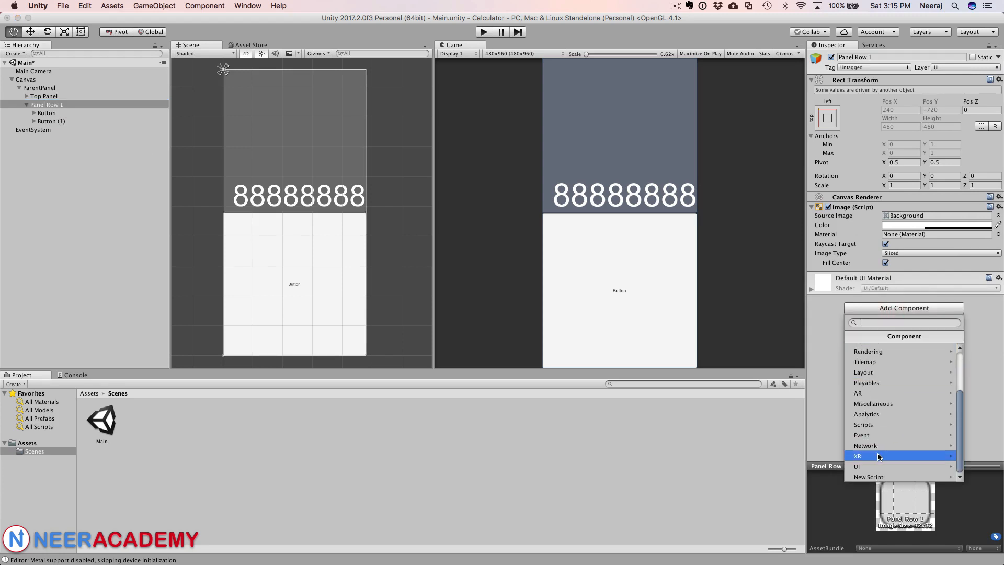
pyautogui.click(877, 463)
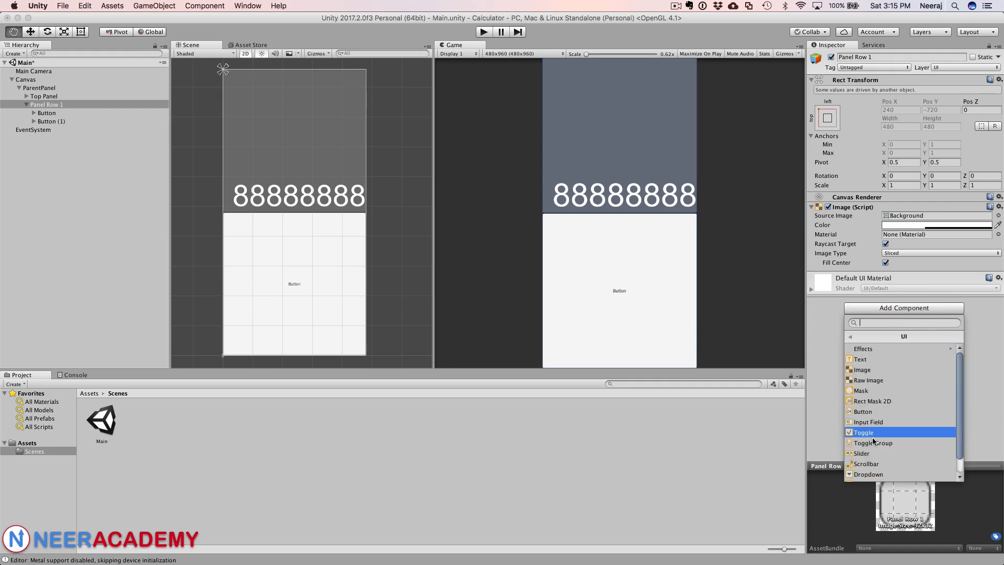
pyautogui.click(852, 337)
pyautogui.click(882, 375)
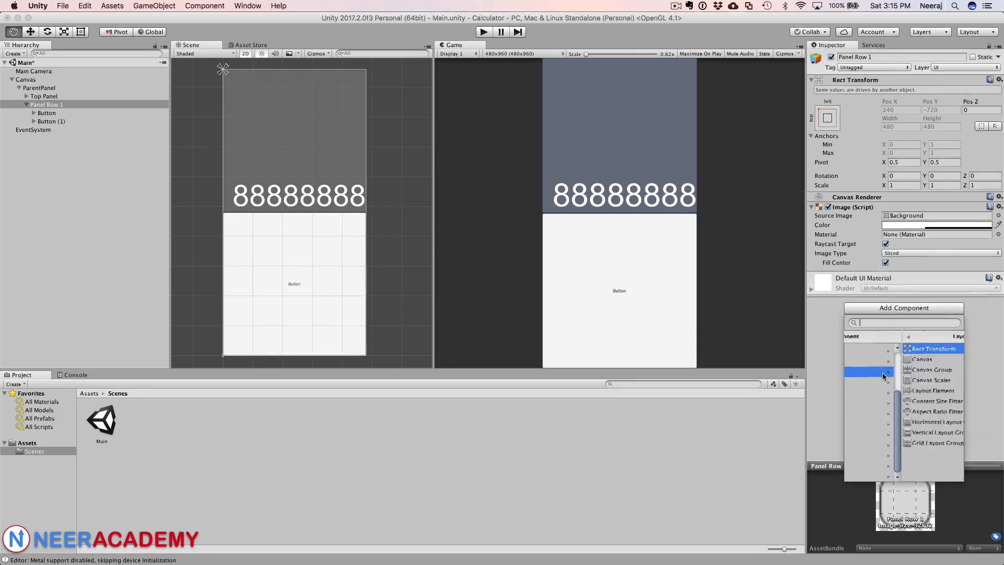
pyautogui.click(882, 423)
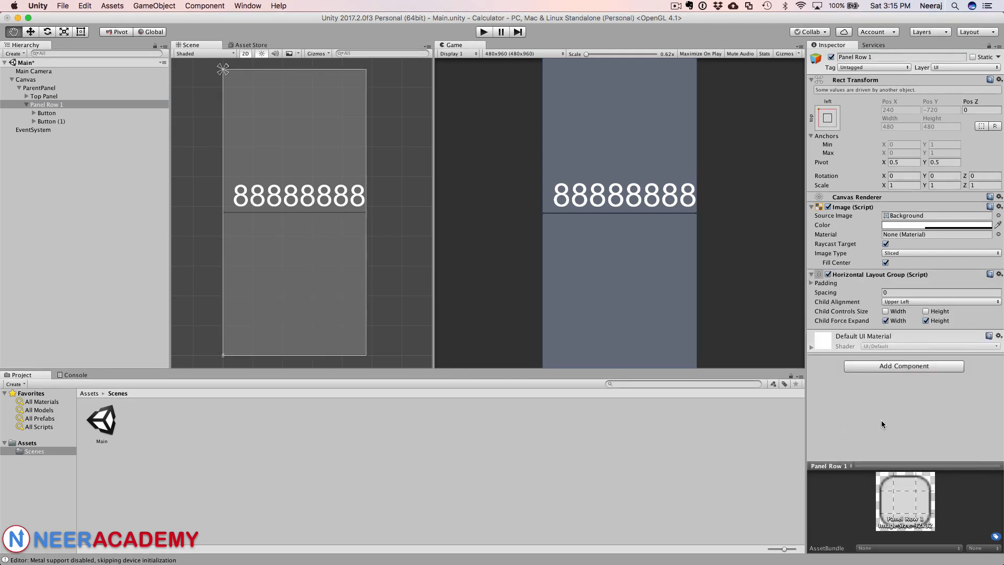
# Step: Enable Child Controls Size for both width and height in Panel Row 1's Horizontal Layout Group
pyautogui.click(885, 311)
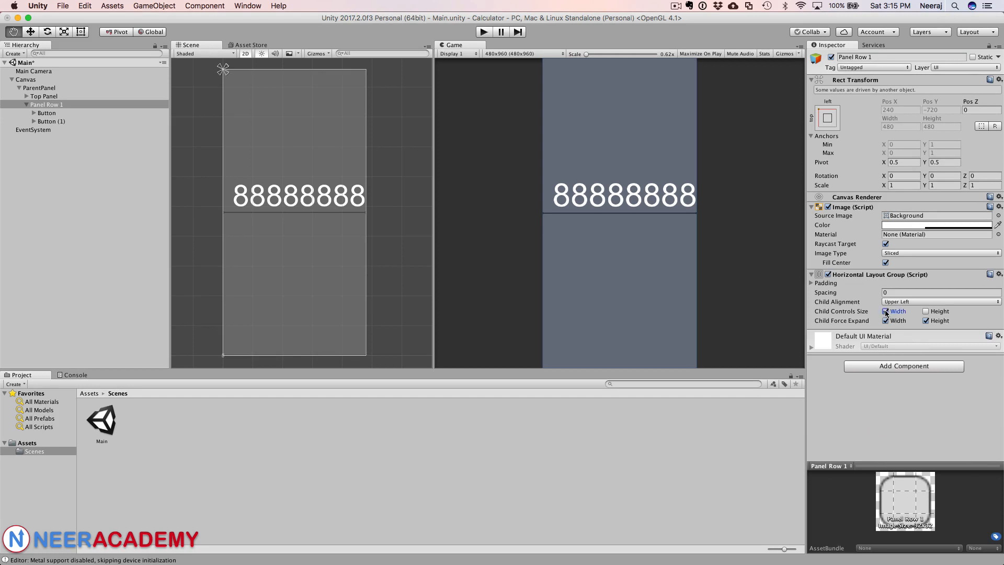
pyautogui.click(925, 311)
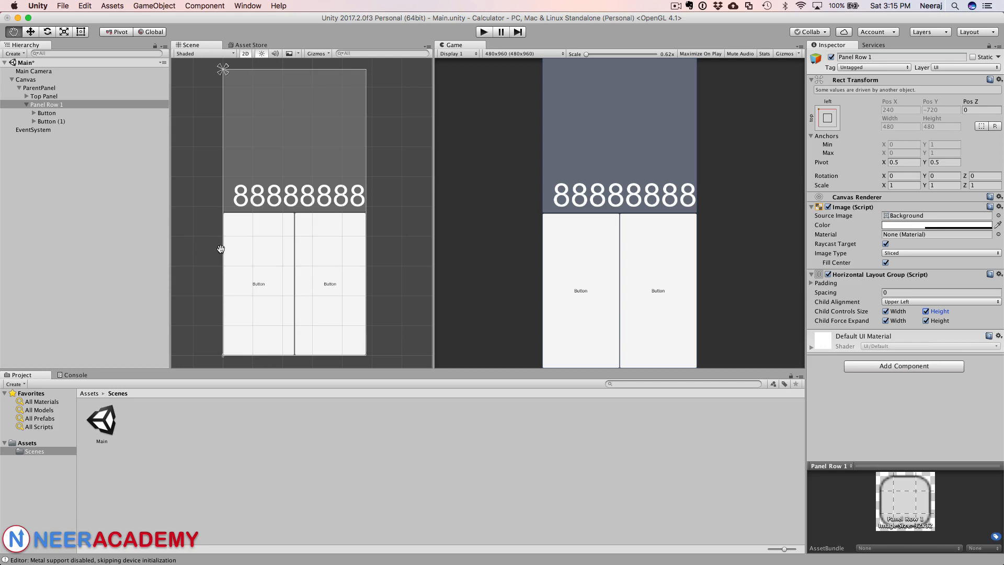
pyautogui.scroll(-1, 309, 257)
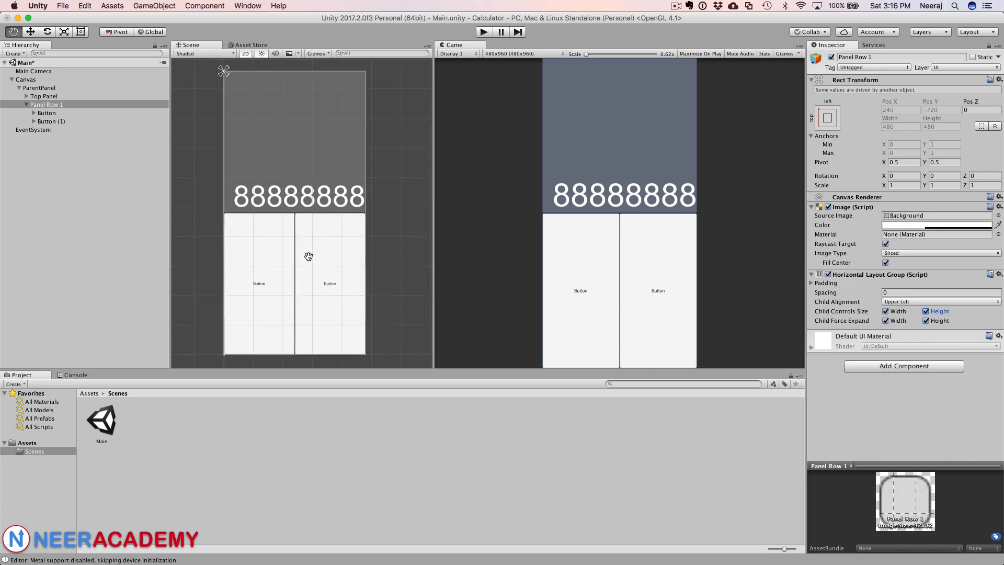
pyautogui.scroll(1, 308, 257)
# Step: Delete the duplicated Button (1) from Panel Row 1
pyautogui.click(58, 121)
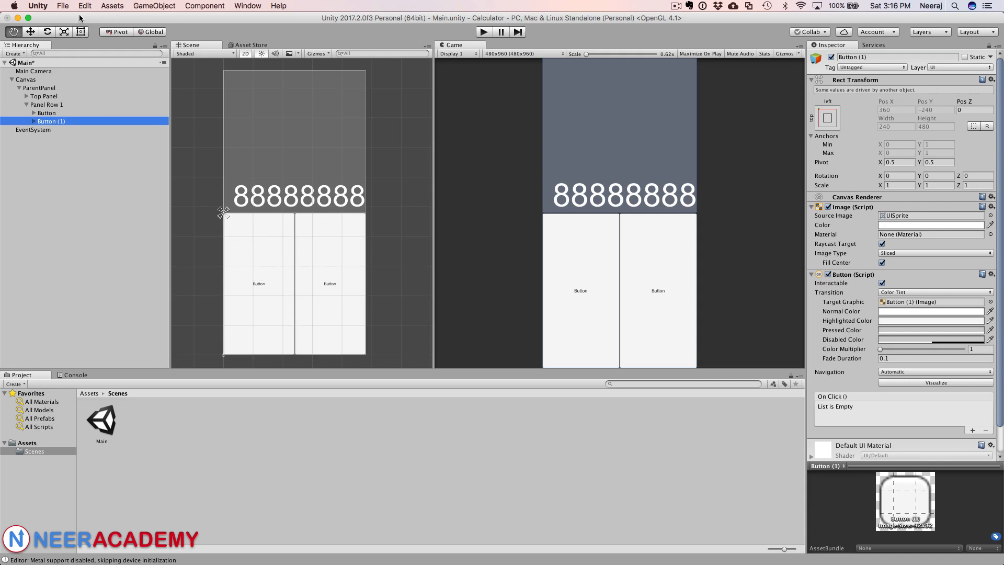
pyautogui.click(81, 32)
pyautogui.click(254, 276)
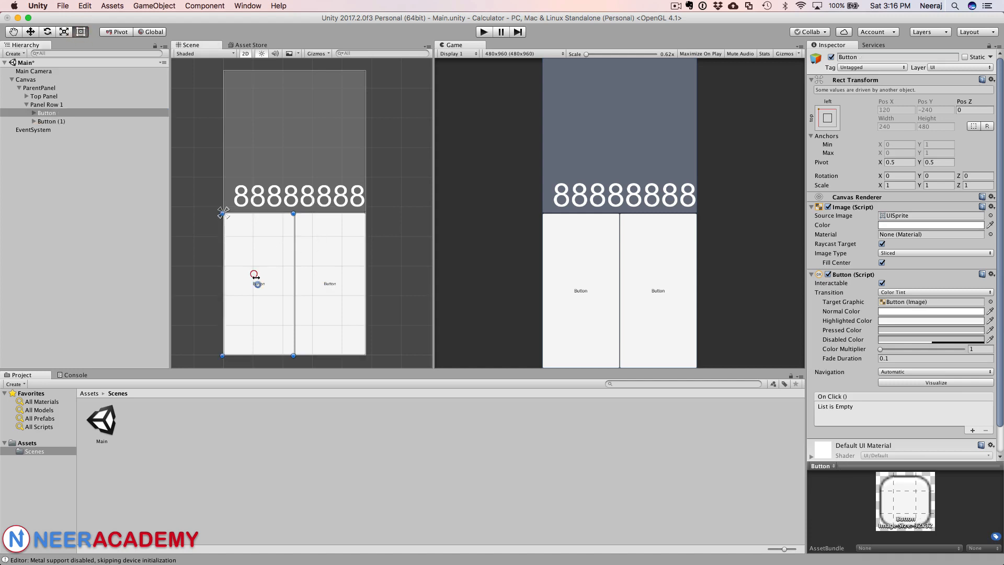
pyautogui.click(65, 121)
pyautogui.rightClick(65, 122)
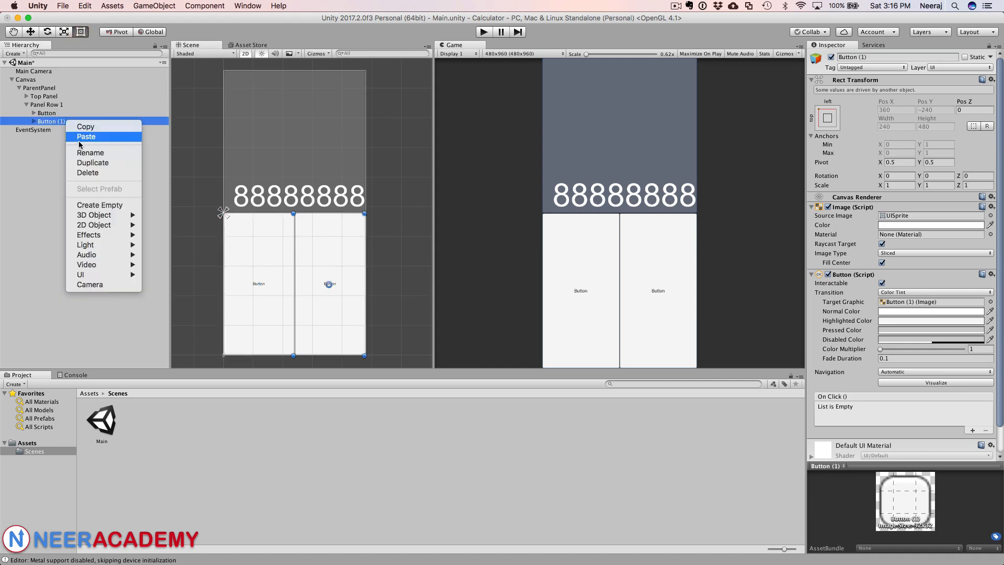
pyautogui.click(89, 173)
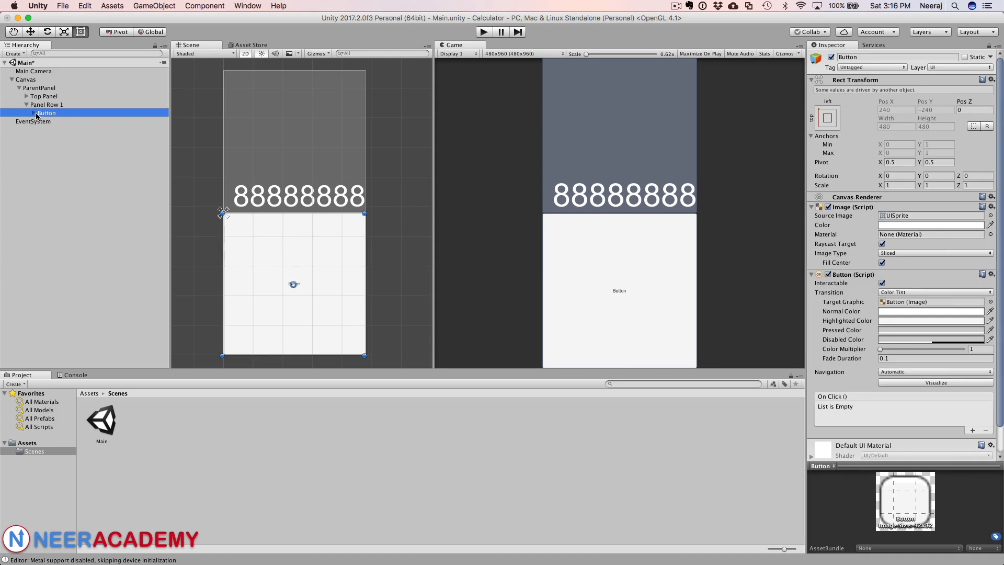
# Step: Enable Best Fit on the Button's Text child and set its text to 0
pyautogui.click(34, 113)
pyautogui.click(50, 121)
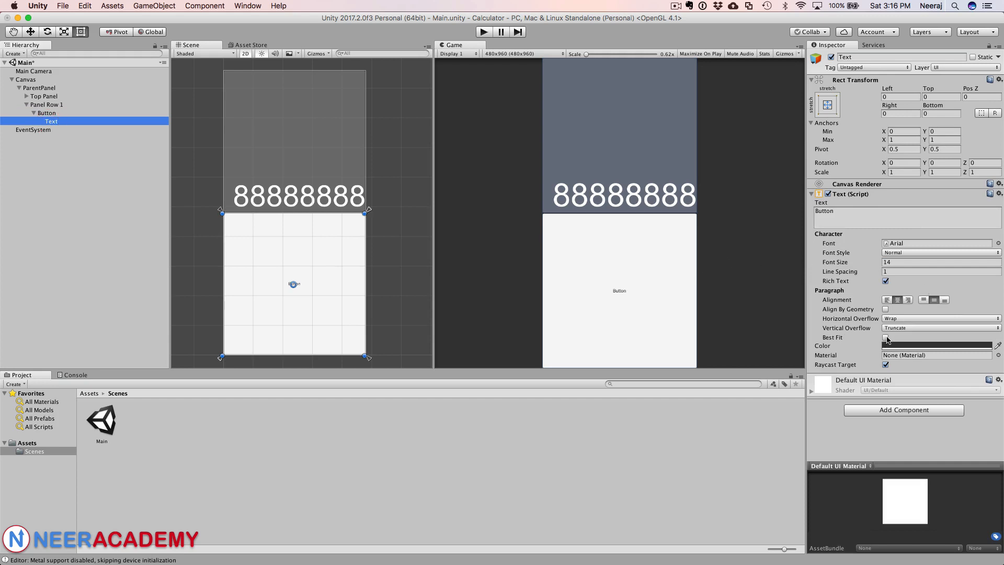
pyautogui.click(885, 338)
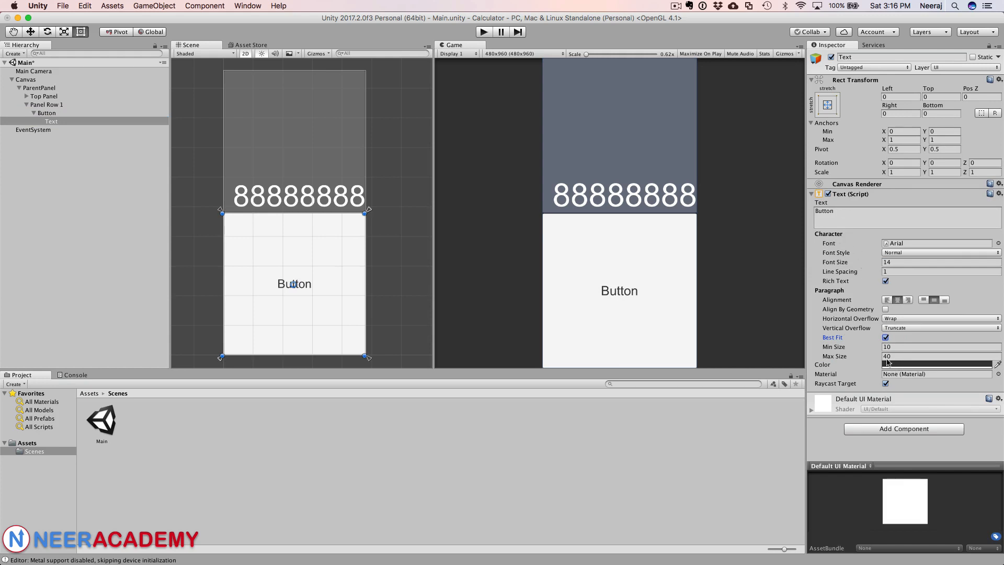
pyautogui.click(855, 210)
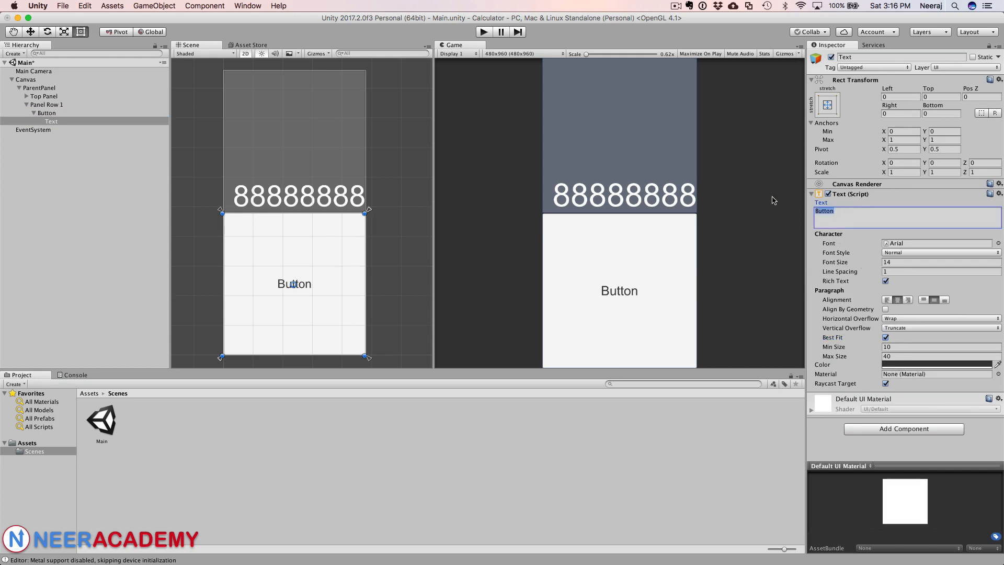
pyautogui.write('0')
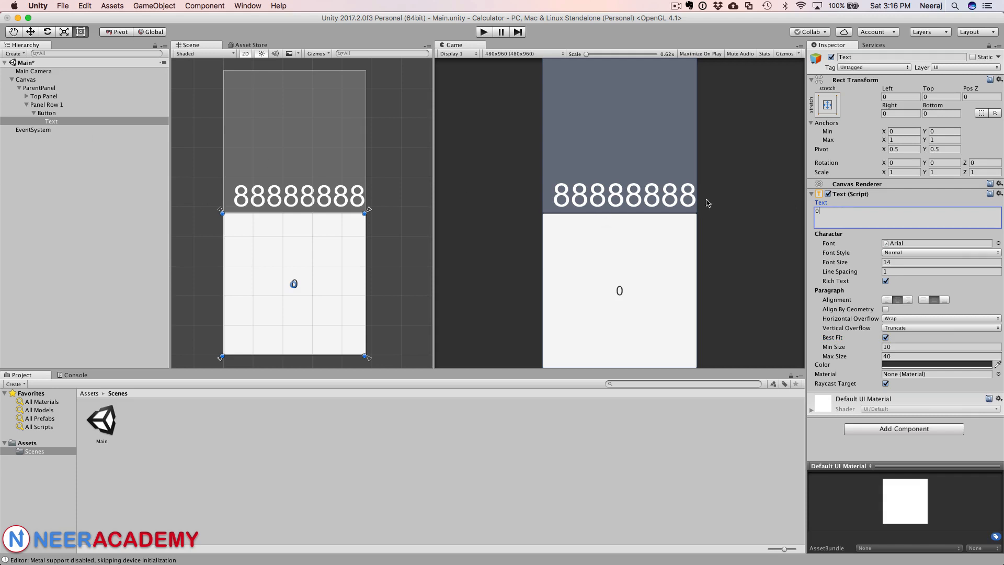
# Step: Create a new folder named Prefabs in the project's Assets
pyautogui.click(48, 112)
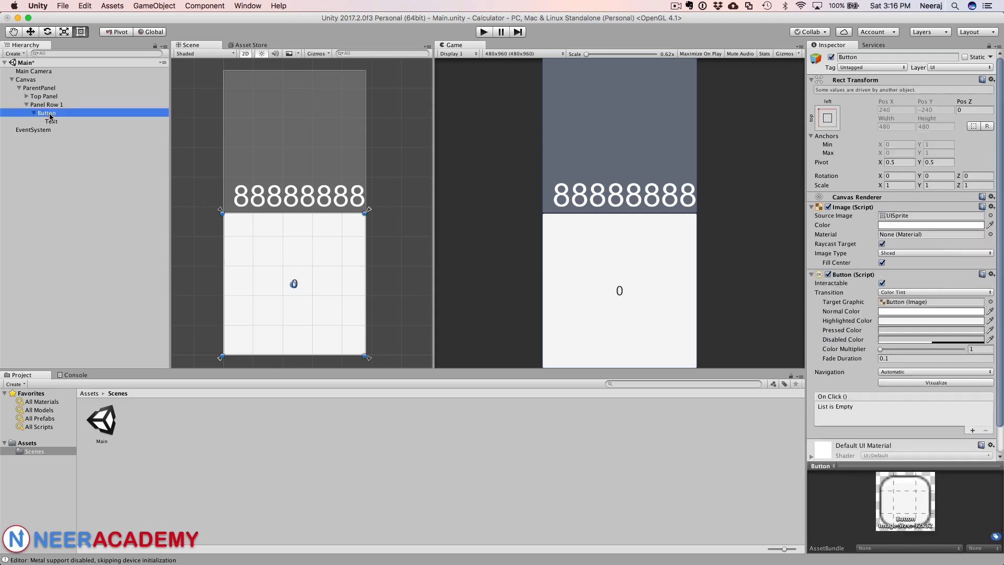
pyautogui.click(19, 472)
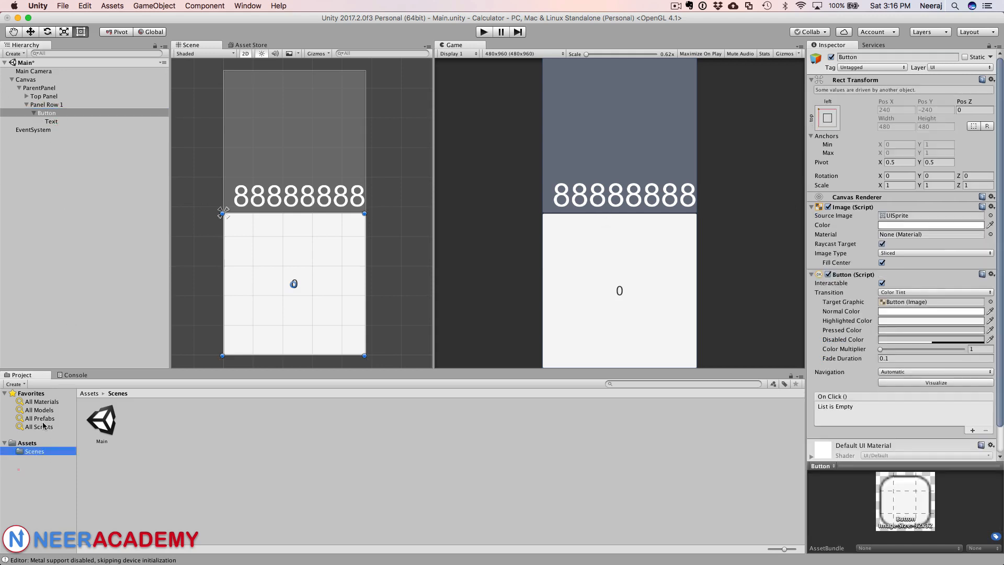
pyautogui.click(34, 444)
pyautogui.rightClick(216, 452)
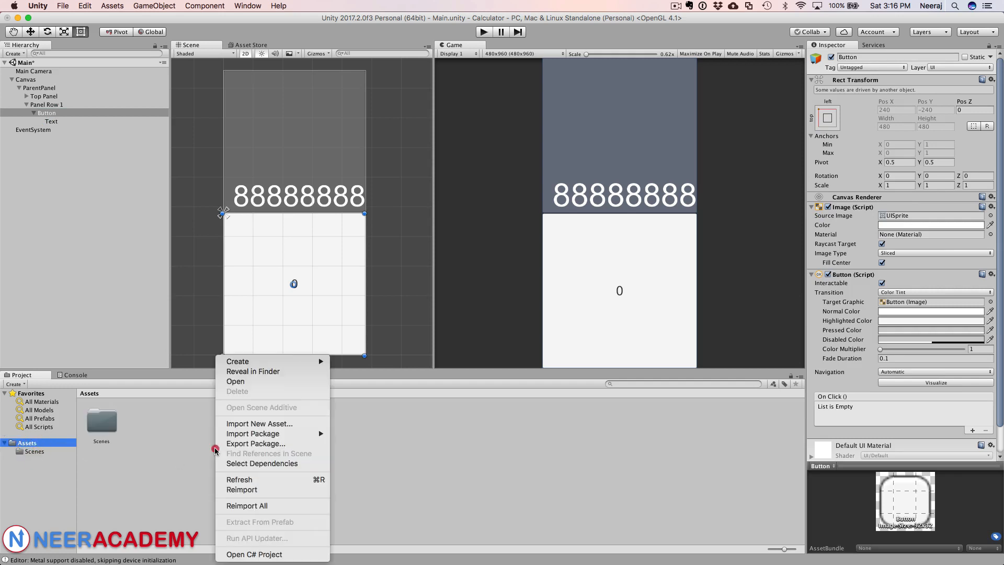
pyautogui.moveTo(269, 361)
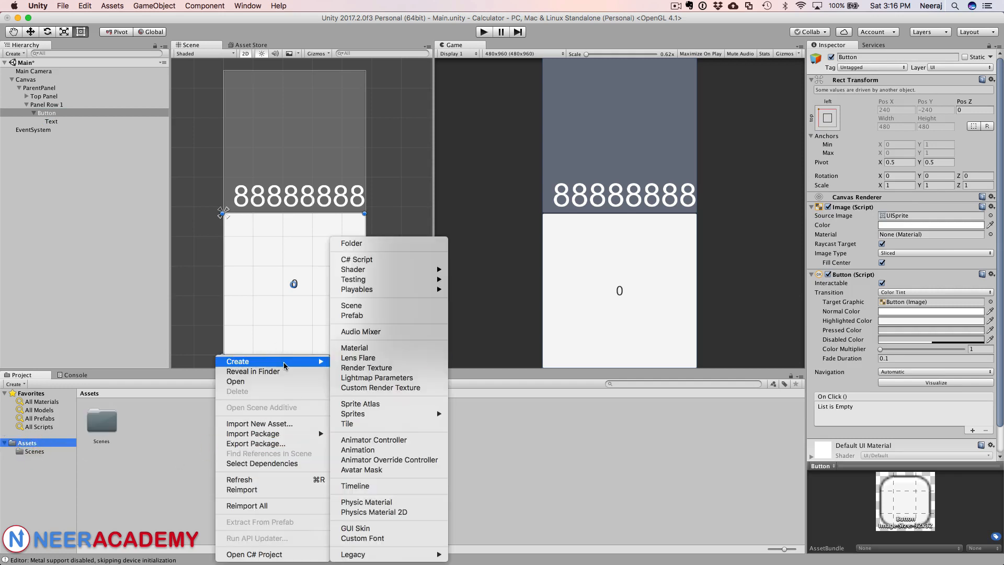
pyautogui.click(375, 242)
pyautogui.write('P')
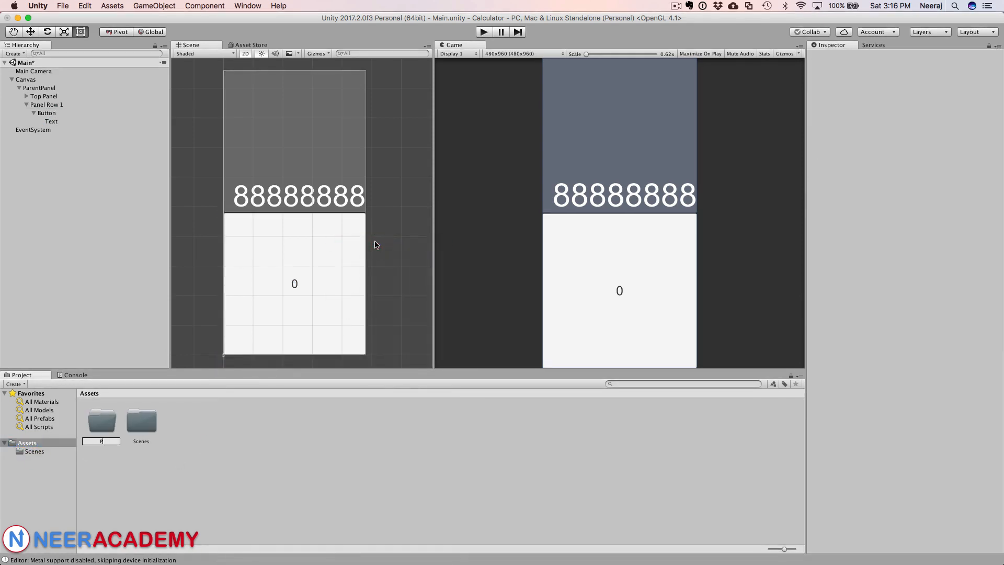
pyautogui.write('refabs')
pyautogui.press('Return')
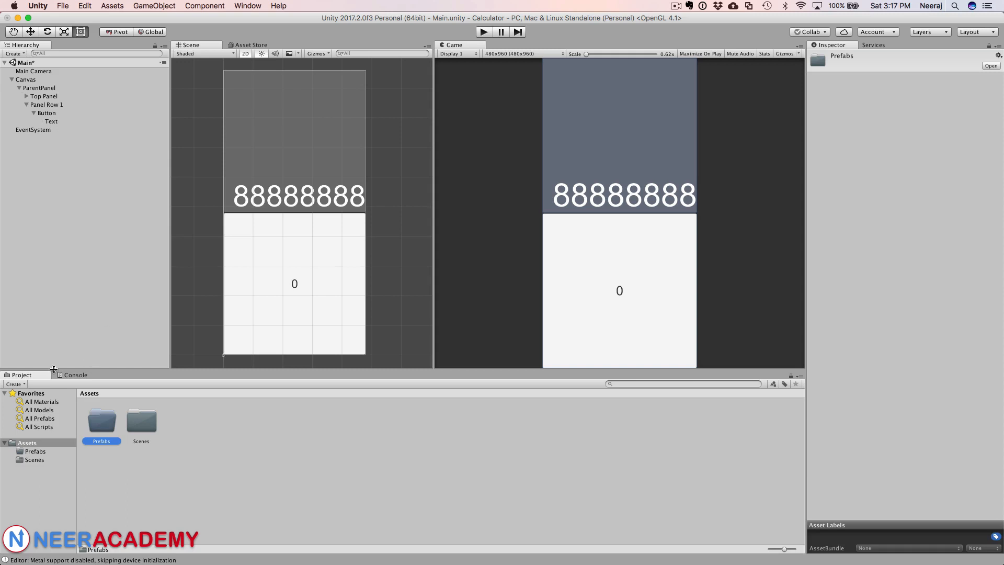
# Step: Save the Button as a prefab in the Prefabs folder and delete the original from the hierarchy
pyautogui.click(40, 451)
pyautogui.moveTo(47, 113); pyautogui.dragTo(112, 439)
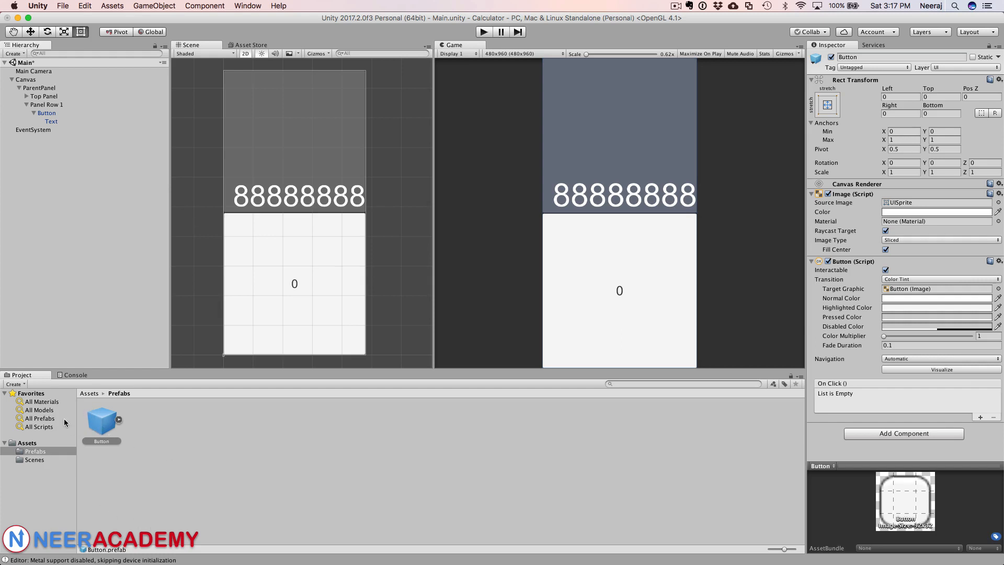
pyautogui.rightClick(55, 111)
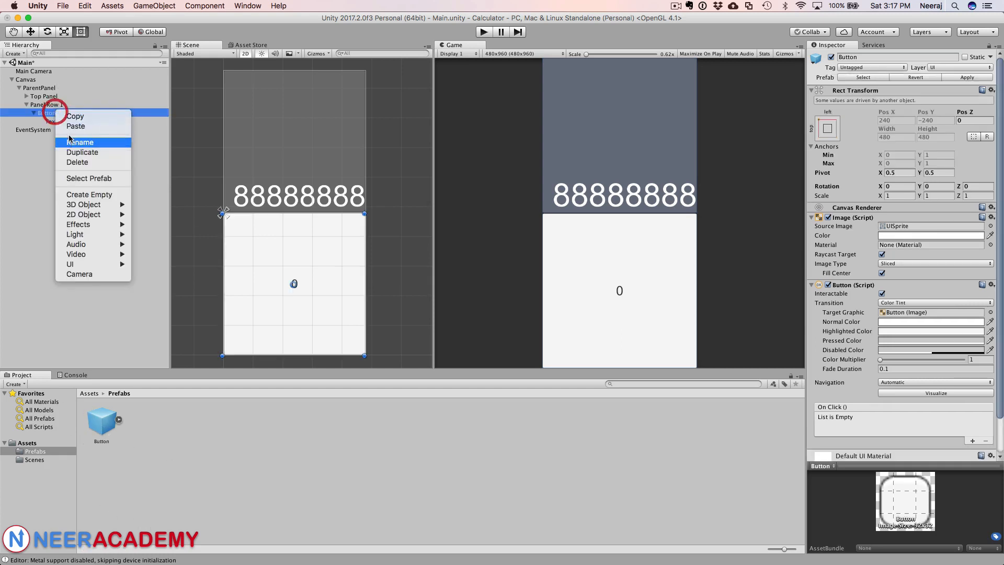
pyautogui.click(77, 162)
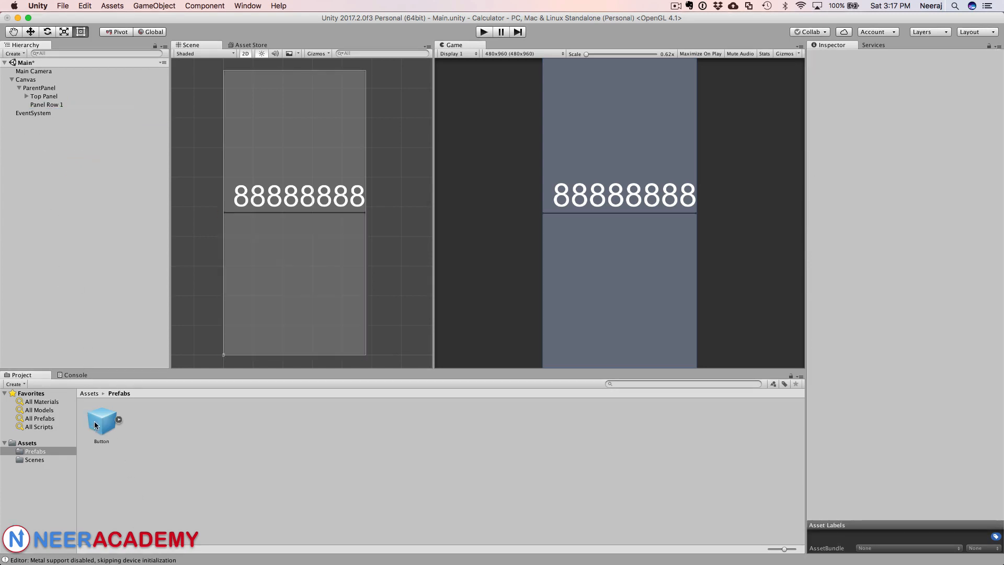
# Step: Place instances of the Button prefab into Panel Row 1 until it holds four buttons
pyautogui.moveTo(102, 420); pyautogui.dragTo(54, 105)
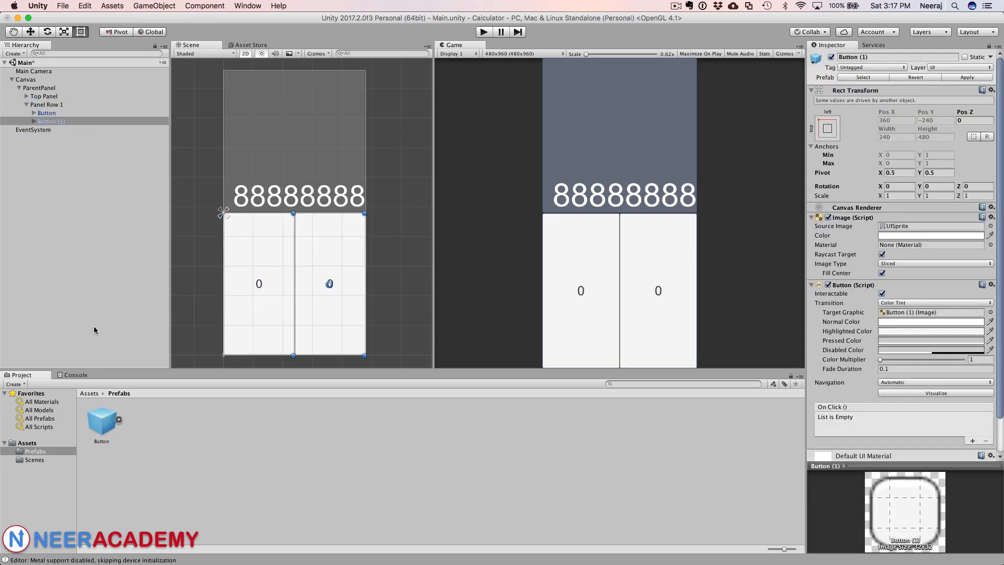
pyautogui.moveTo(101, 420); pyautogui.dragTo(59, 108)
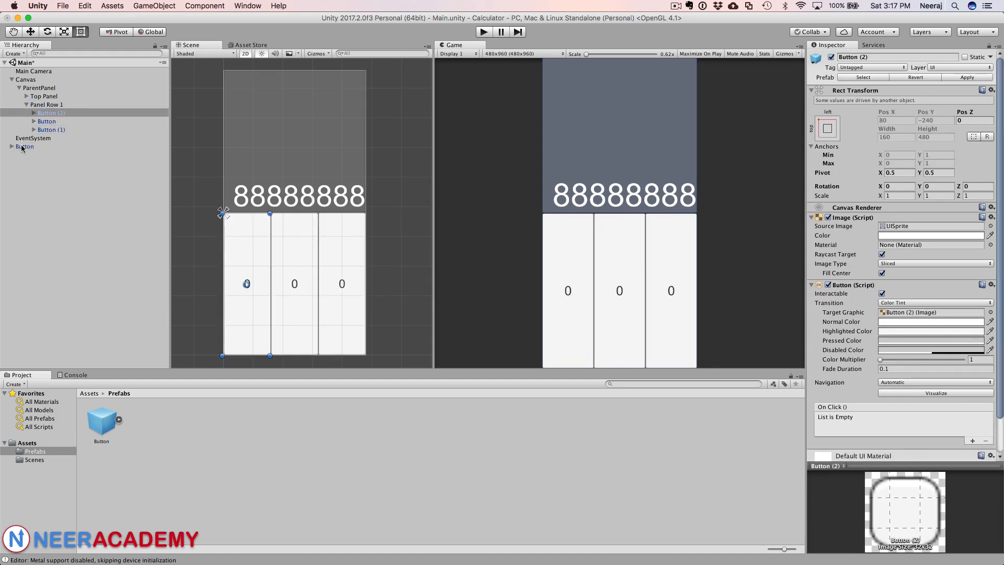
pyautogui.moveTo(23, 148); pyautogui.dragTo(49, 107)
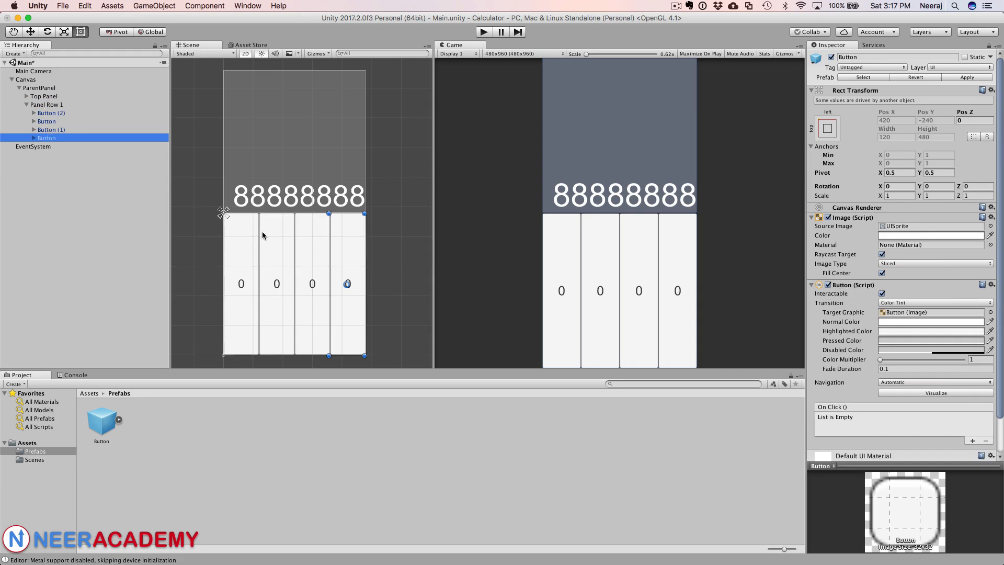
# Step: Rename the first button in Panel Row 1 as Clear Button
pyautogui.click(238, 229)
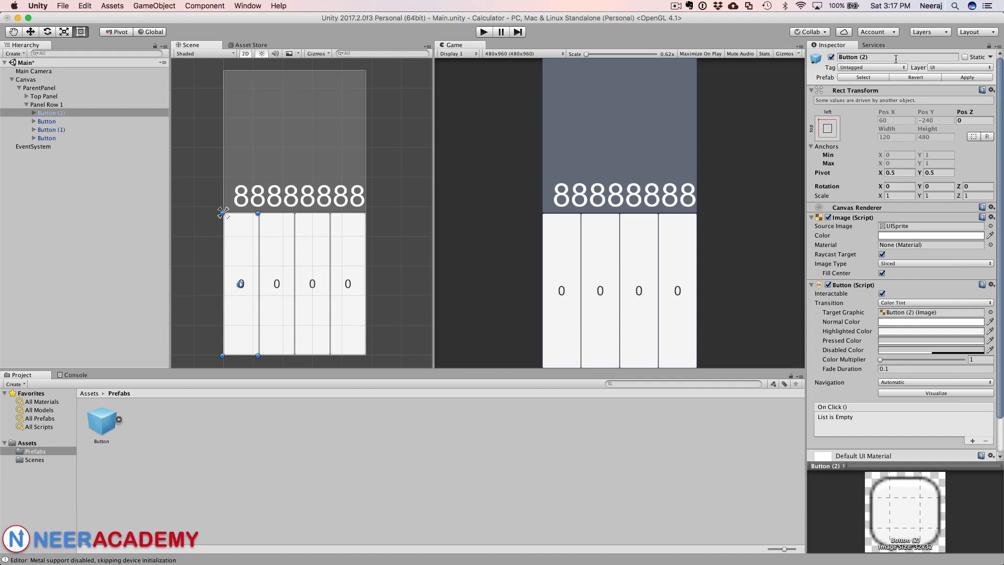
pyautogui.press('super+Tab')
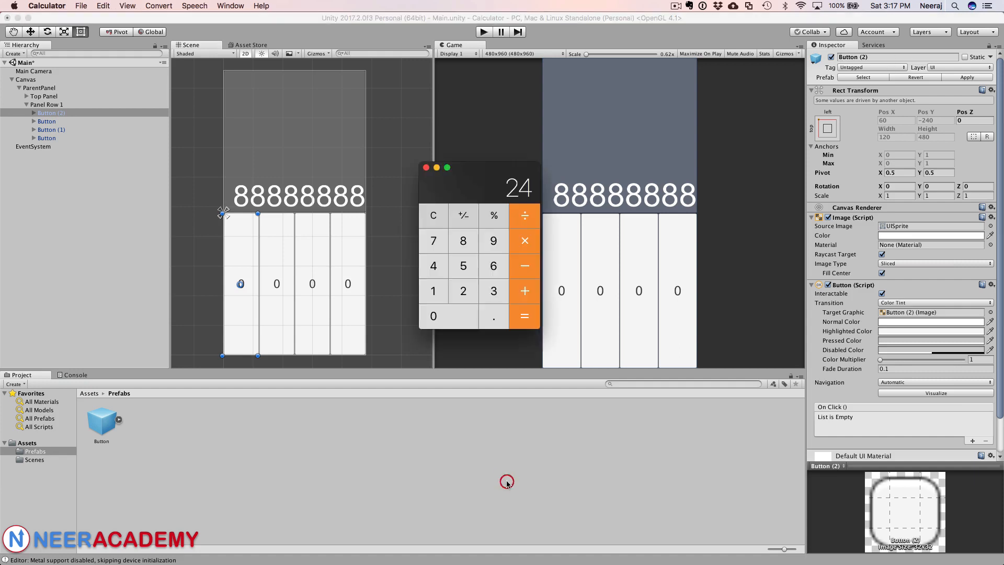
pyautogui.click(876, 57)
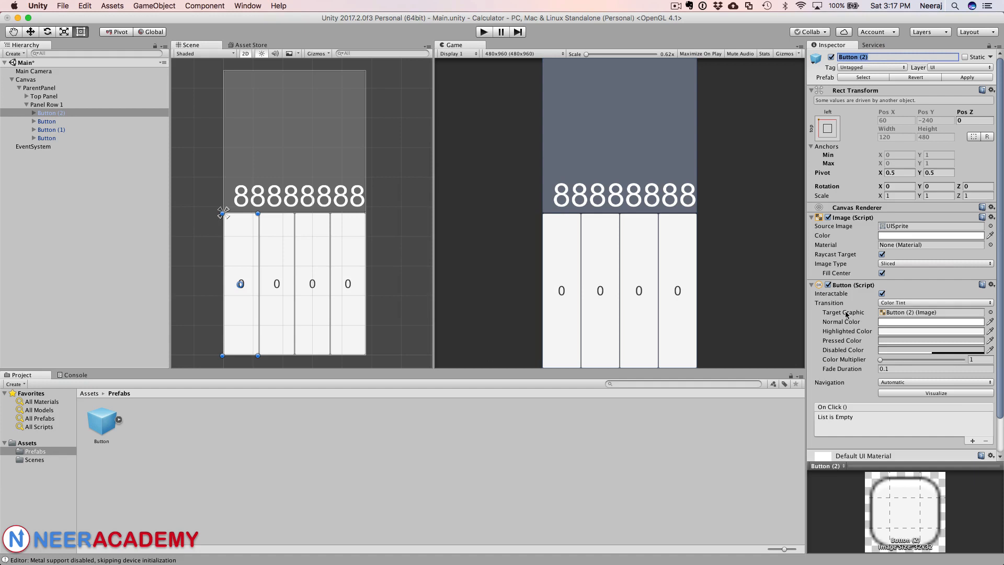
pyautogui.write('Clear')
pyautogui.press('Return')
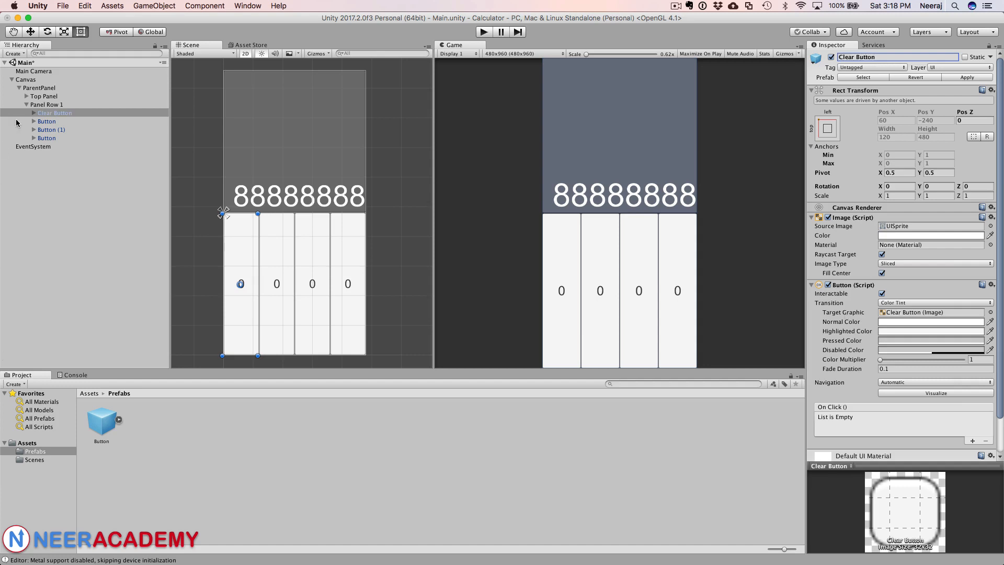
# Step: Rename the second button in Panel Row 1 as Toggle Button
pyautogui.click(54, 121)
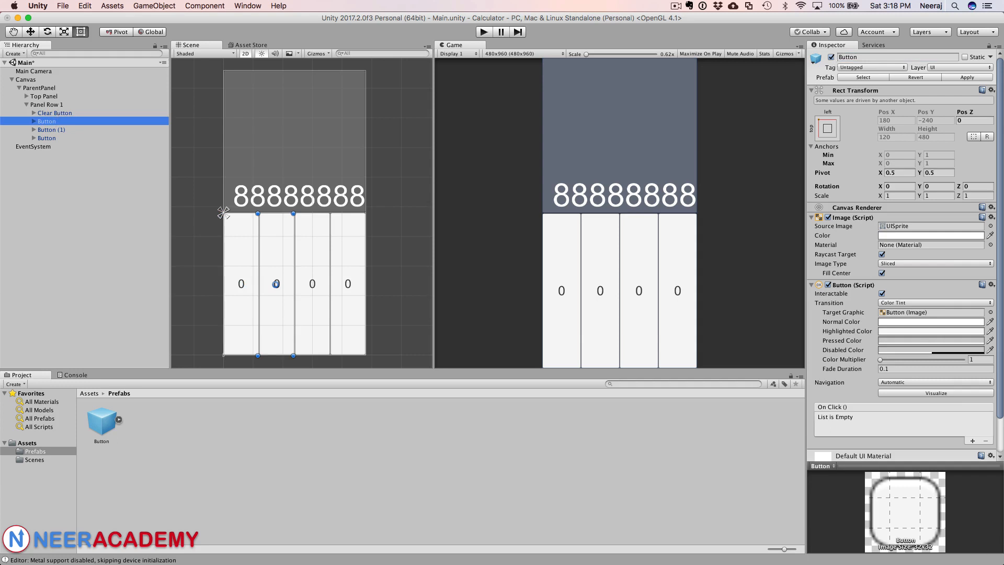
pyautogui.press('super+Tab')
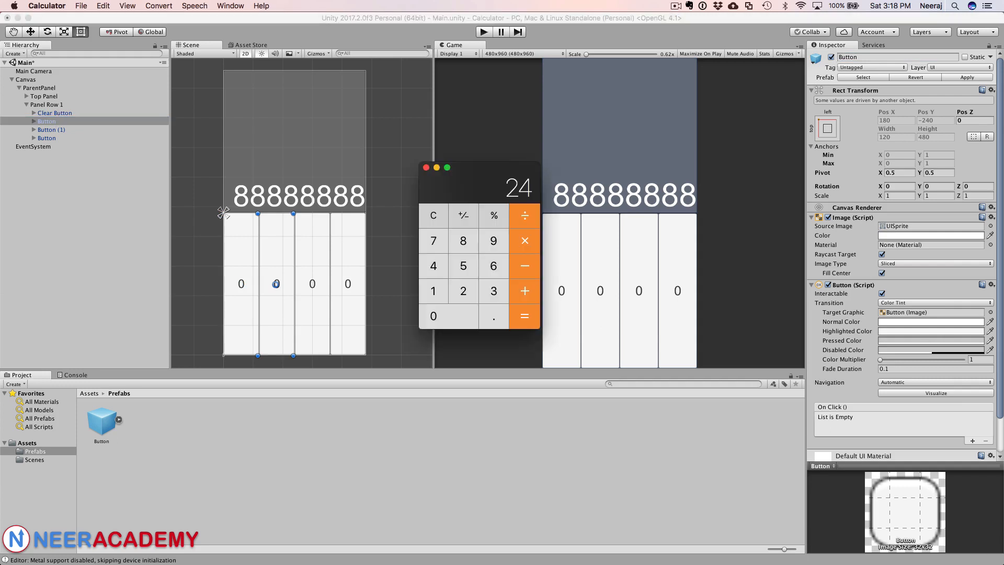
pyautogui.click(839, 58)
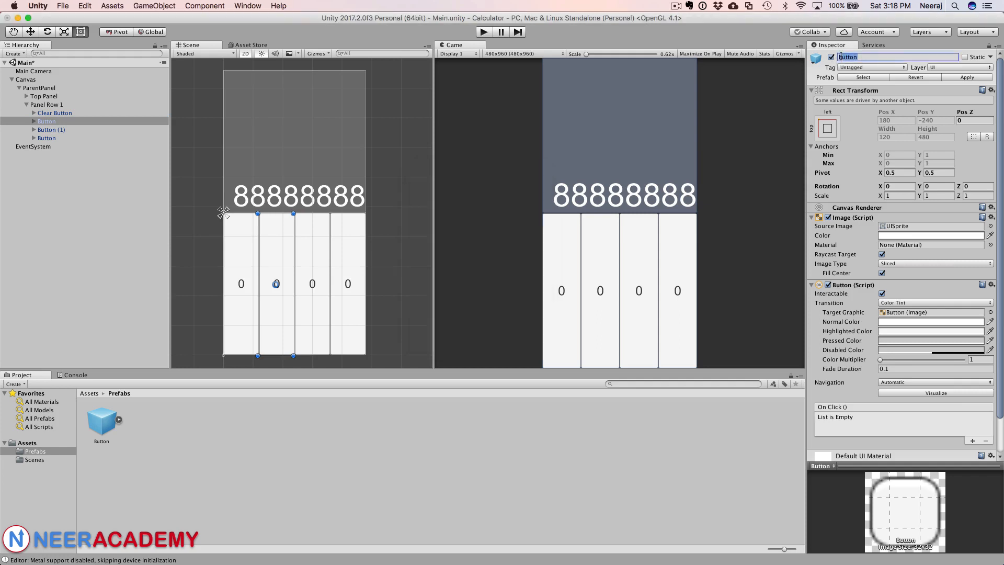
pyautogui.write('Toggle')
pyautogui.press('Return')
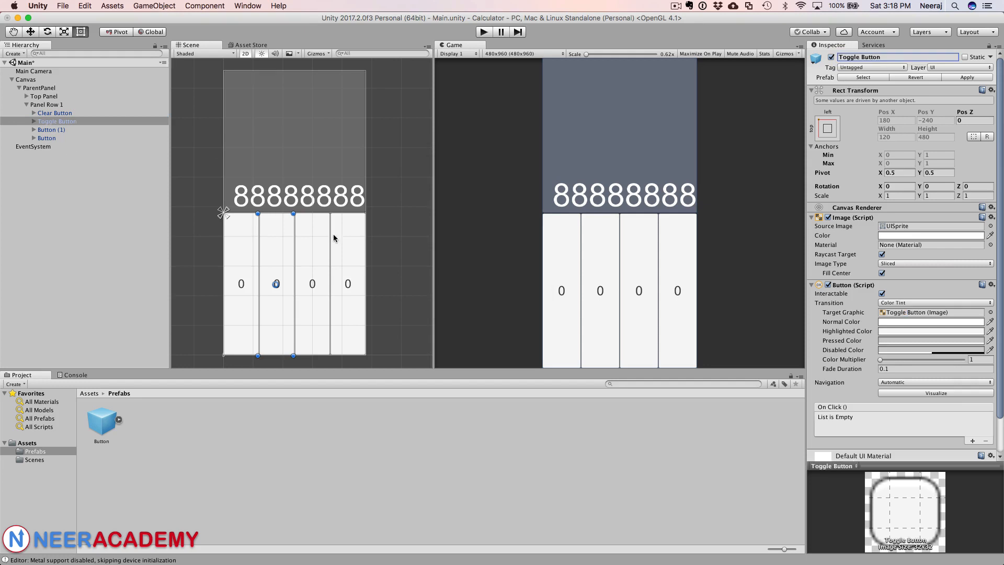
# Step: Set the label text of the Clear Button's Text child to C
pyautogui.click(33, 113)
pyautogui.click(52, 121)
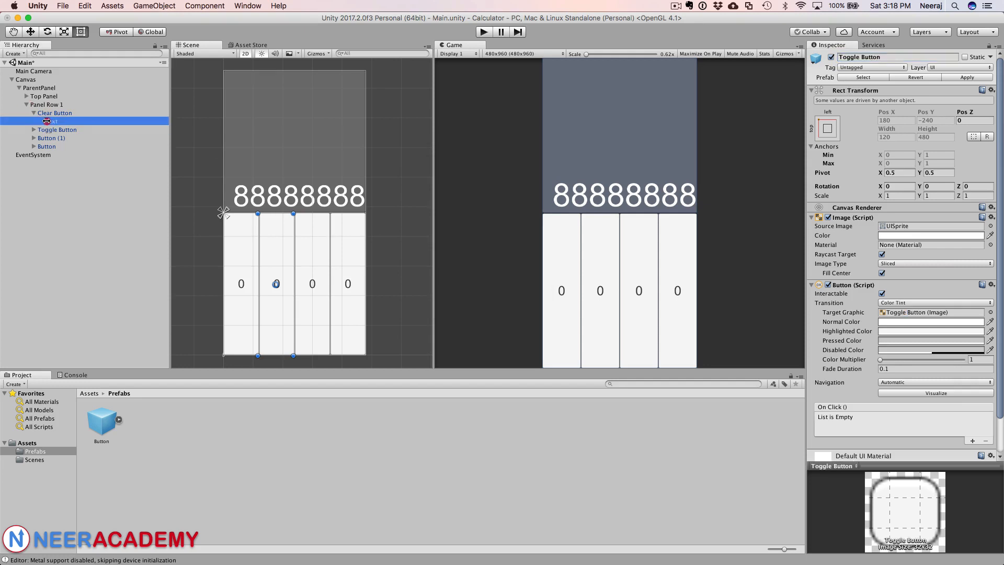
pyautogui.click(837, 222)
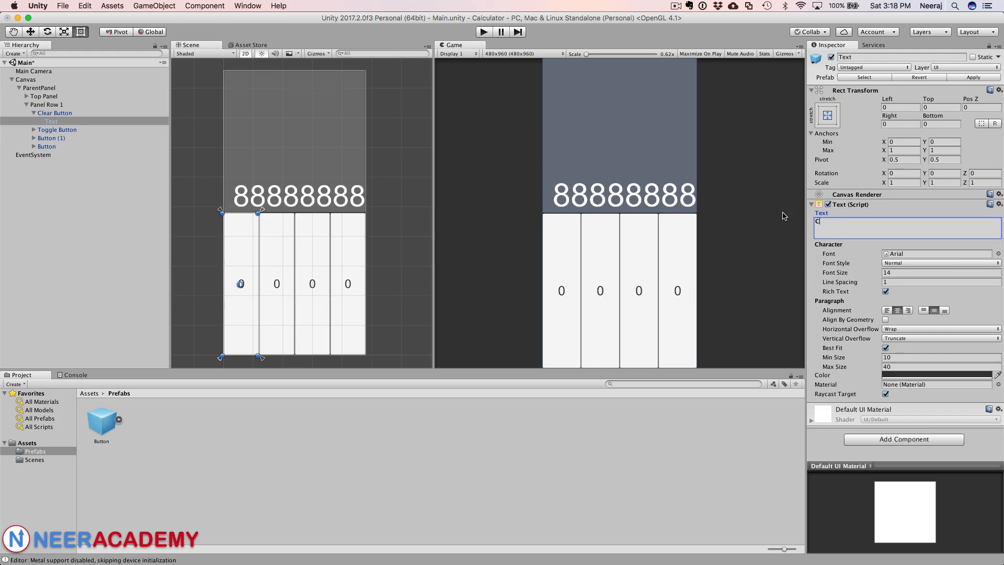
# Step: Set the label text of the Toggle Button's Text child to +/-
pyautogui.click(56, 131)
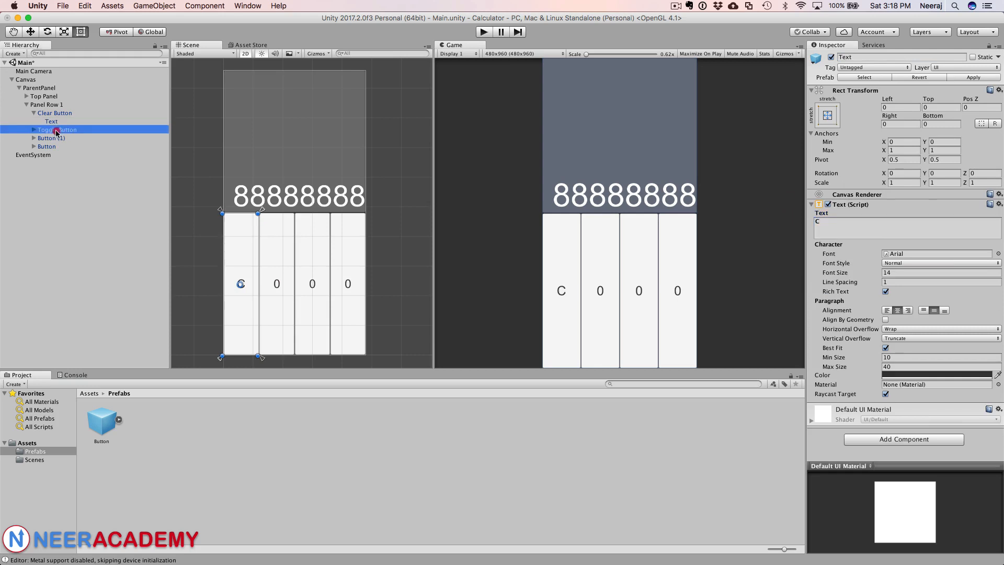
pyautogui.click(33, 130)
pyautogui.click(48, 139)
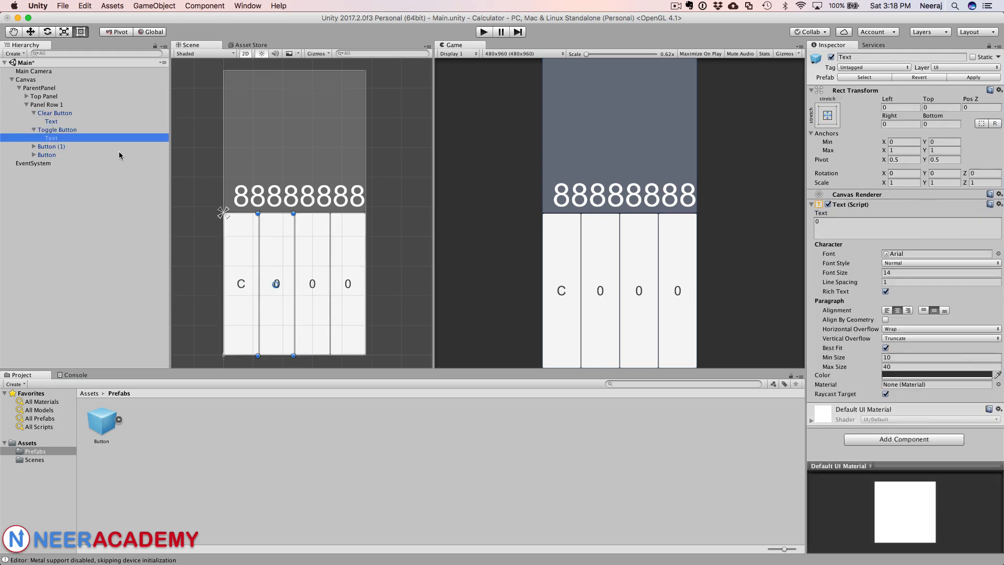
pyautogui.click(831, 225)
pyautogui.write('+/')
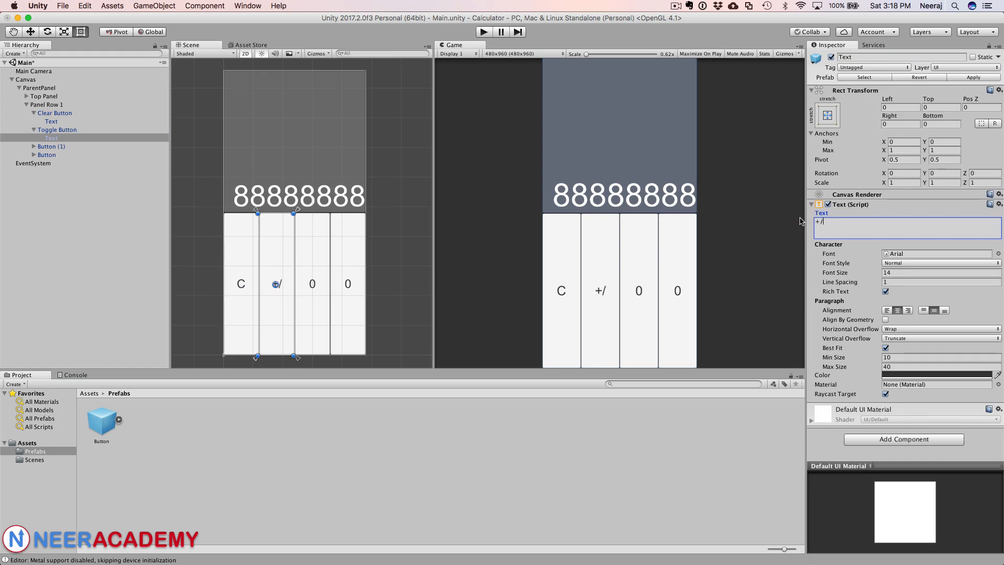
pyautogui.write('-')
pyautogui.press('Return')
pyautogui.press('BackSpace')
# Step: Set the label text of the third button's Text child to %
pyautogui.click(34, 147)
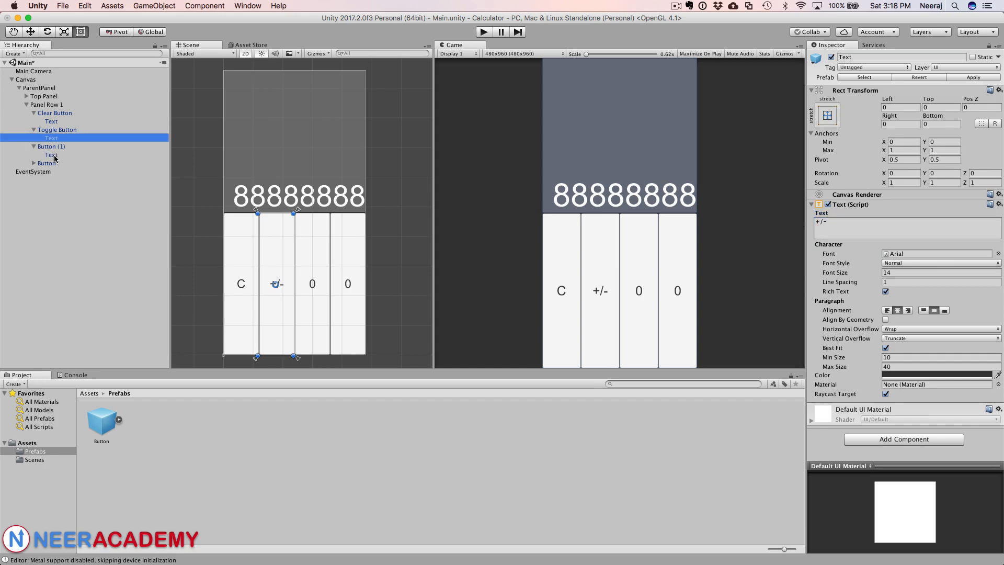
pyautogui.click(55, 156)
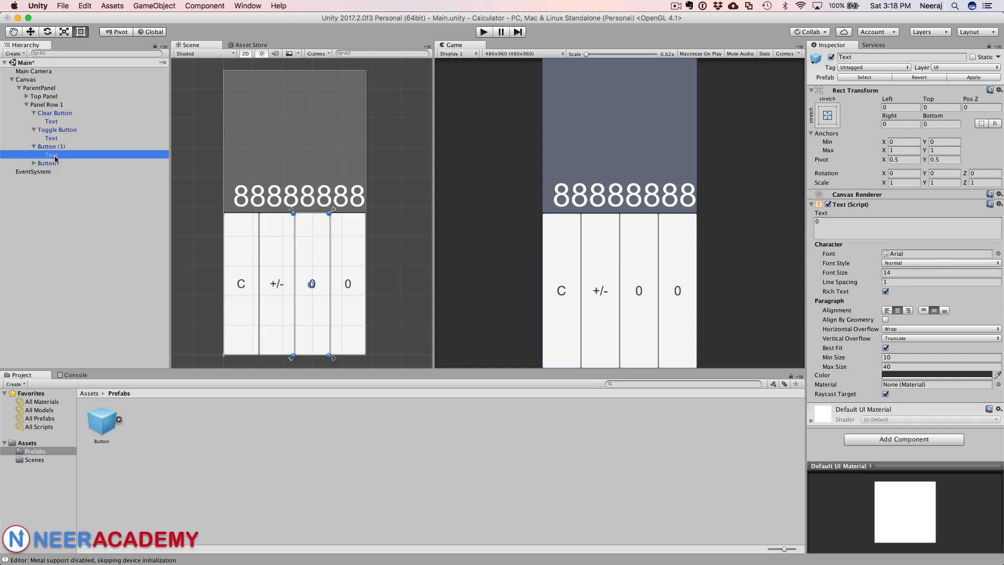
pyautogui.press('super+Tab')
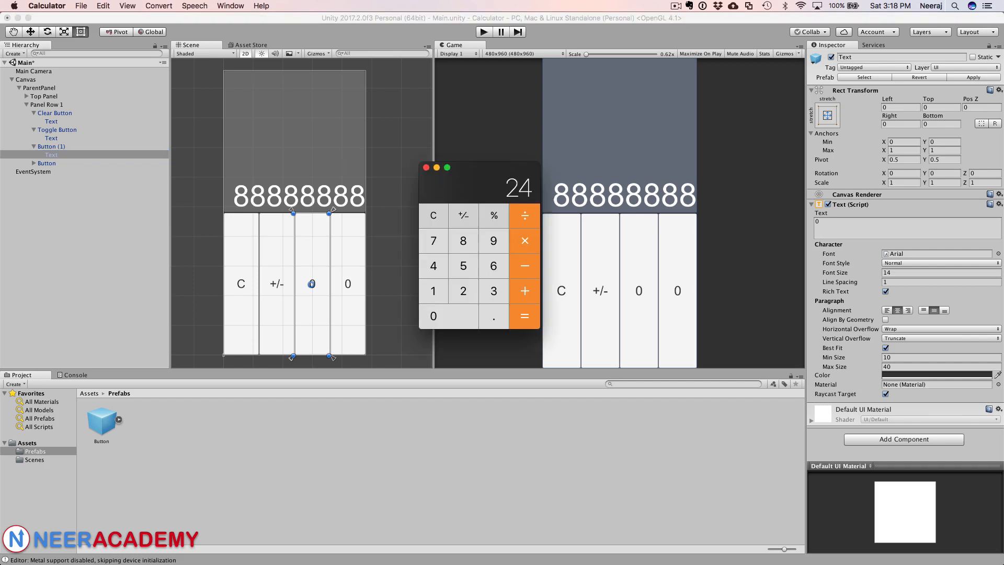
pyautogui.click(54, 155)
pyautogui.click(859, 224)
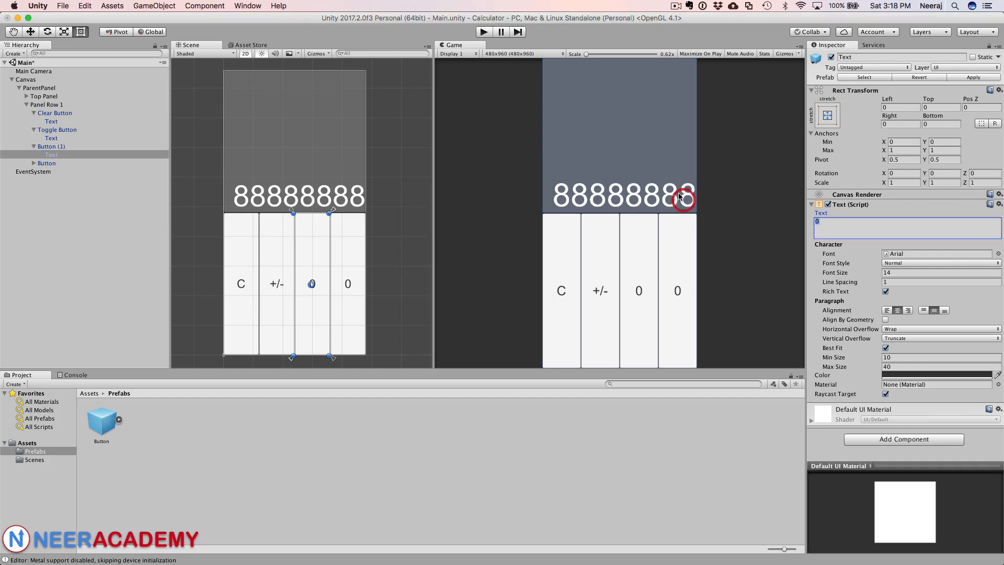
pyautogui.write('%')
# Step: Rename the third button in Panel Row 1 as Percentage Button
pyautogui.click(42, 164)
pyautogui.click(41, 147)
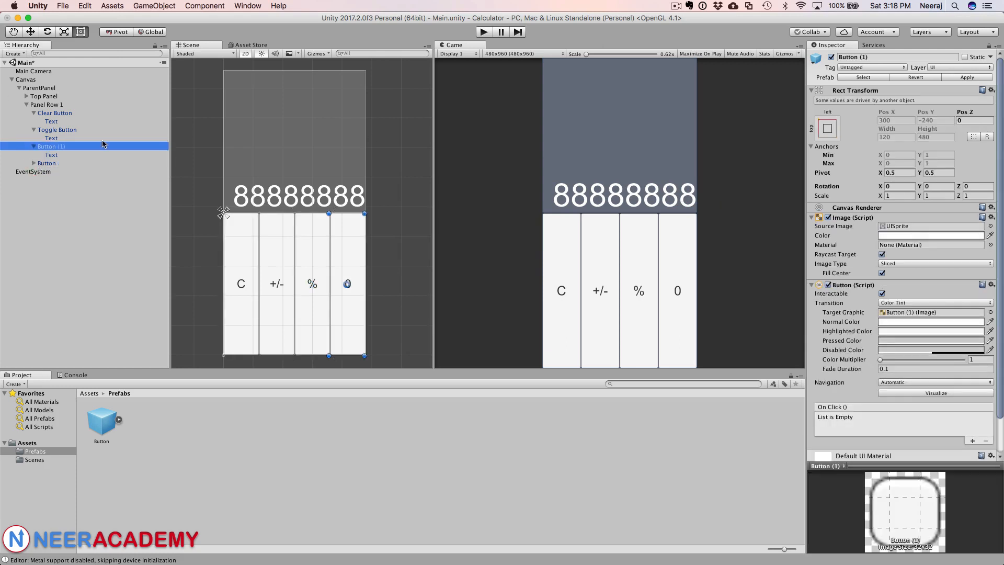
pyautogui.click(840, 57)
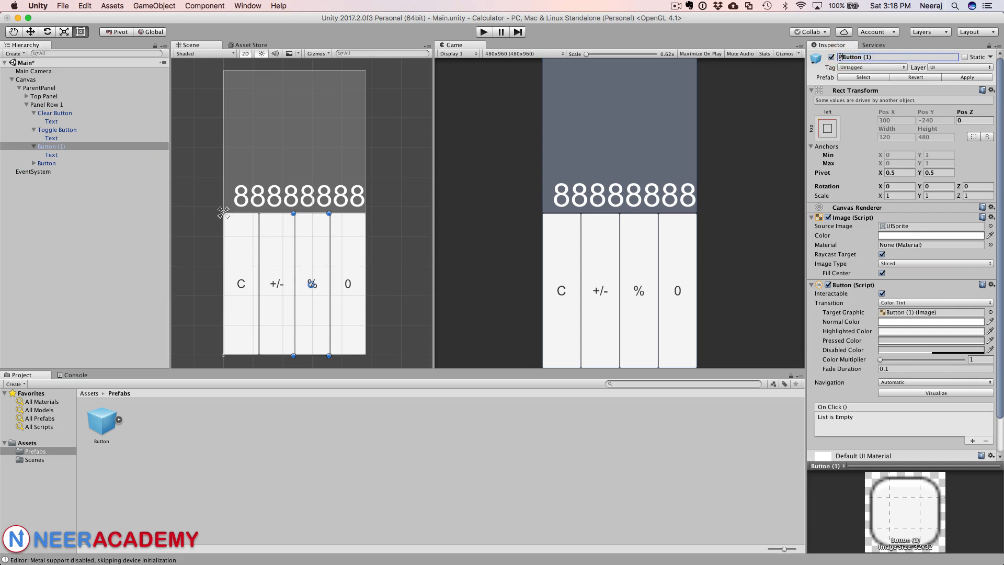
pyautogui.write('Percentage')
pyautogui.press('Return')
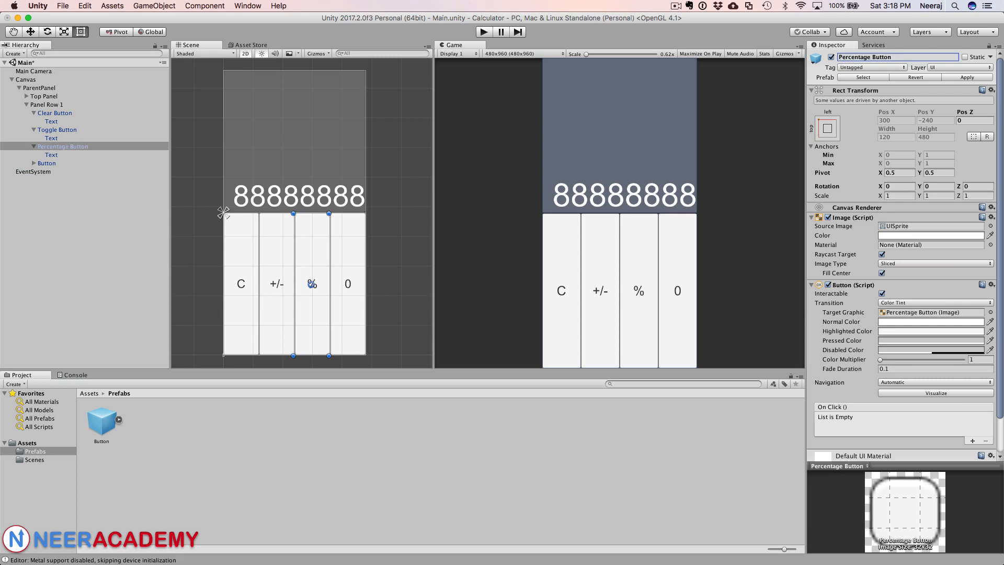
# Step: Rename the fourth button in Panel Row 1 as Divide Button
pyautogui.click(34, 163)
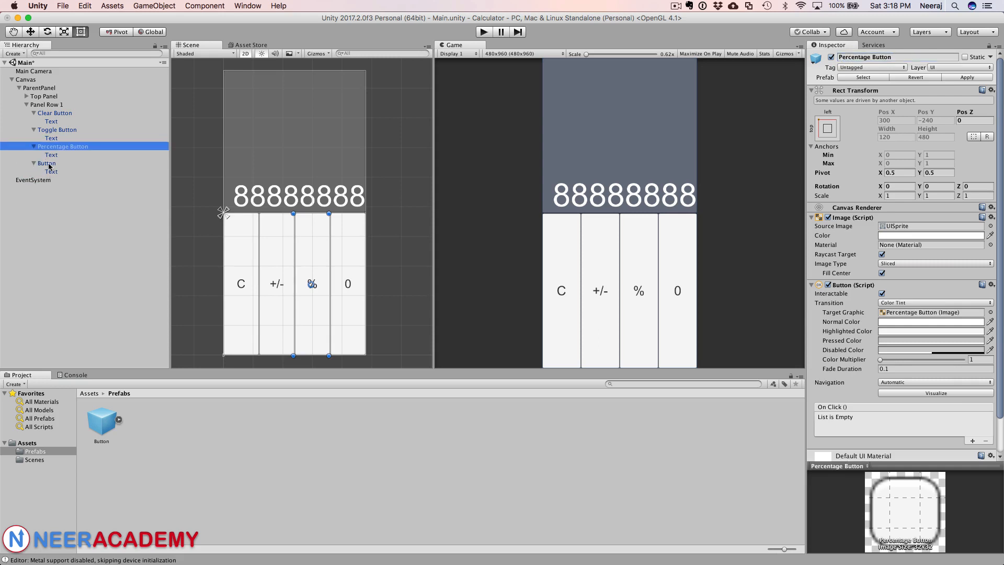
pyautogui.click(48, 163)
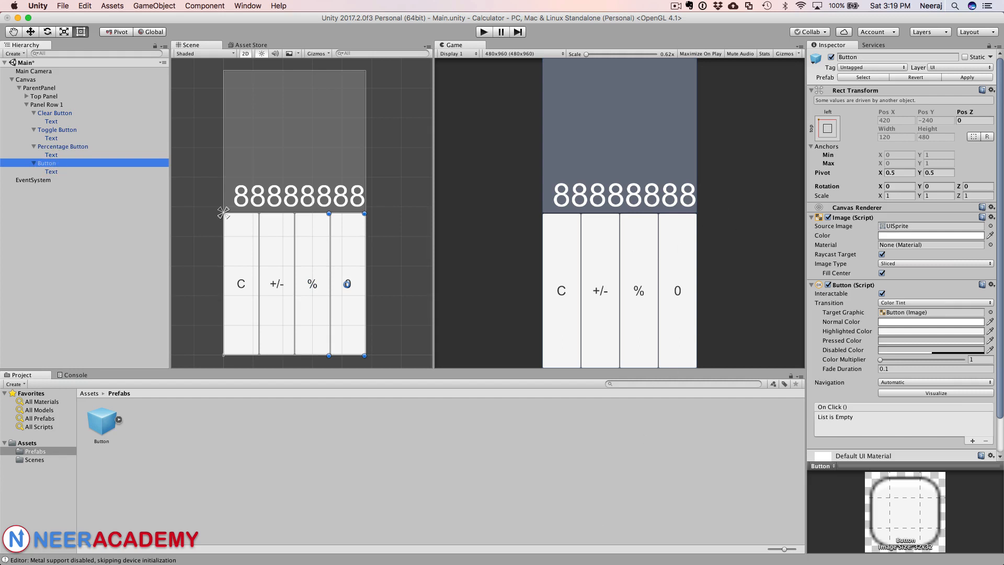
pyautogui.press('super+Tab')
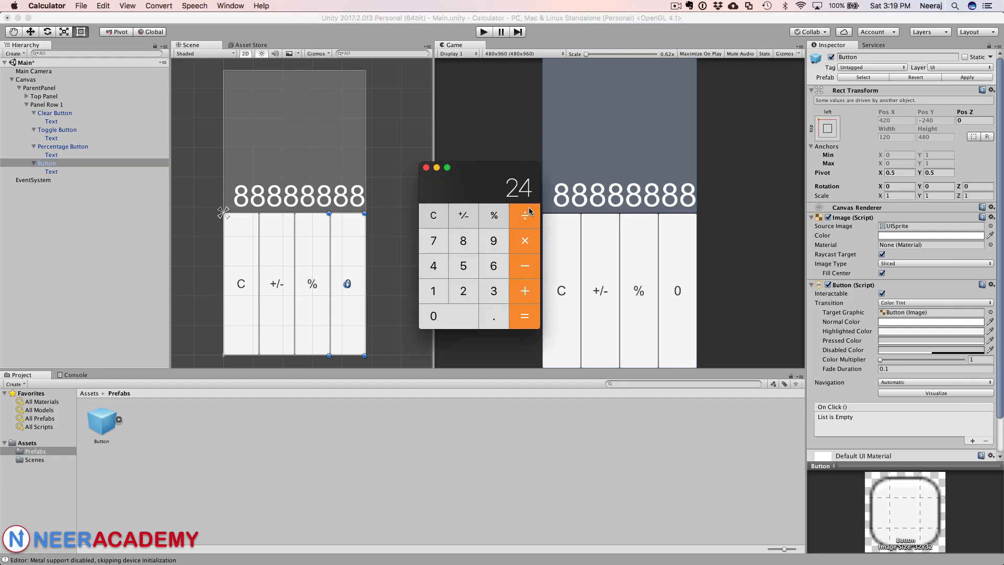
pyautogui.click(51, 171)
pyautogui.click(50, 171)
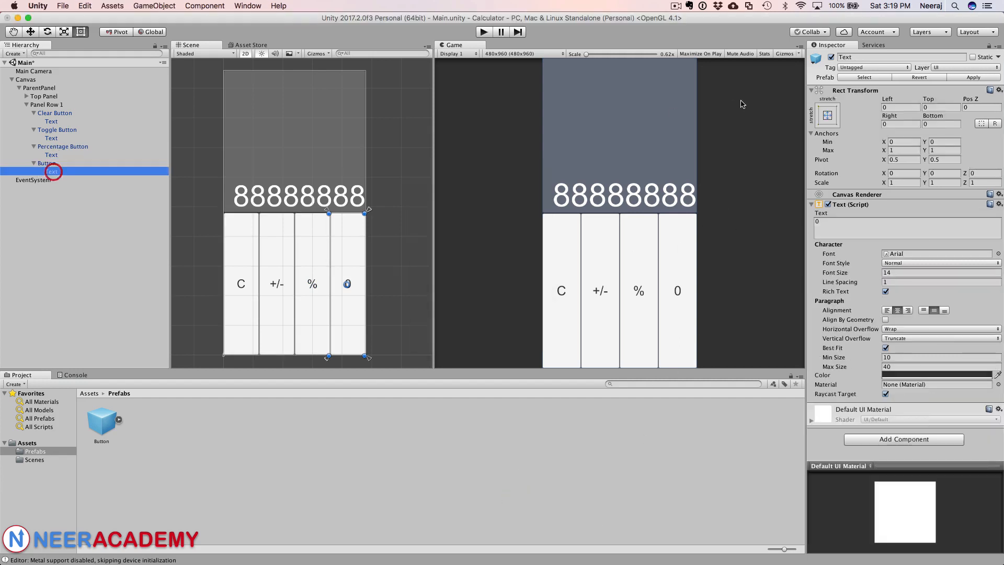
pyautogui.click(858, 56)
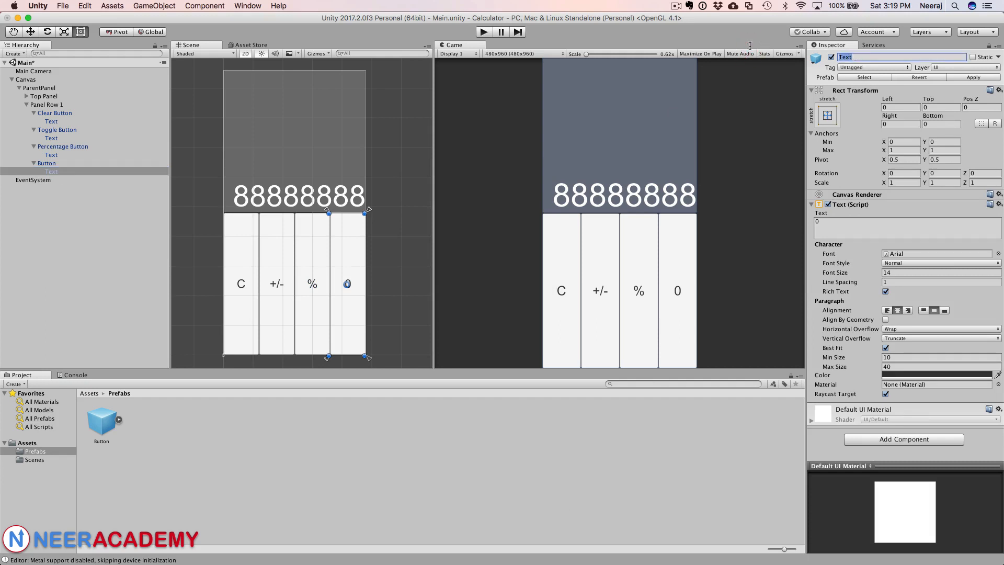
pyautogui.write('/')
pyautogui.click(45, 163)
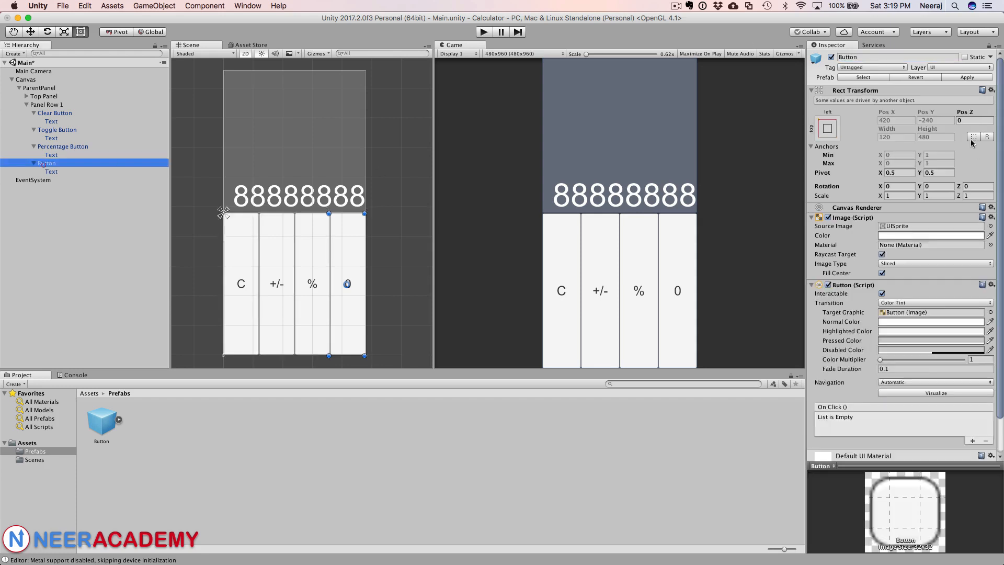
pyautogui.click(839, 57)
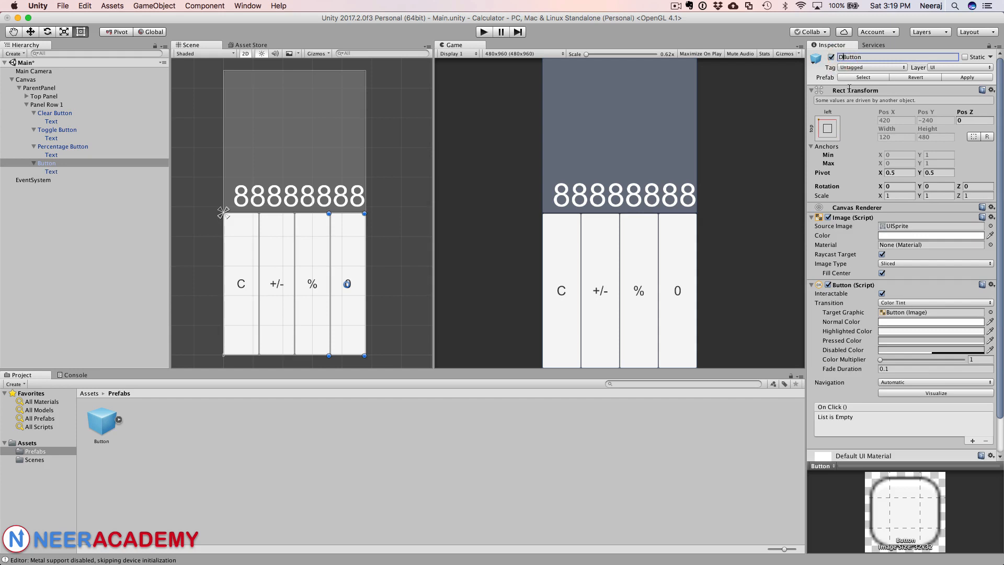
pyautogui.write('Divide')
pyautogui.press('Return')
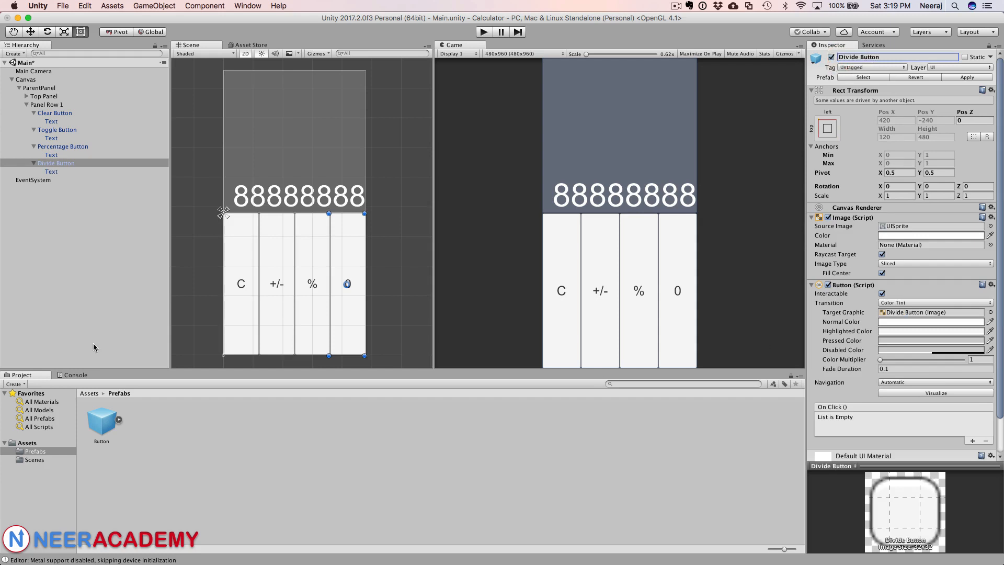
# Step: Open the Divide Button's Text child label for editing
pyautogui.click(92, 172)
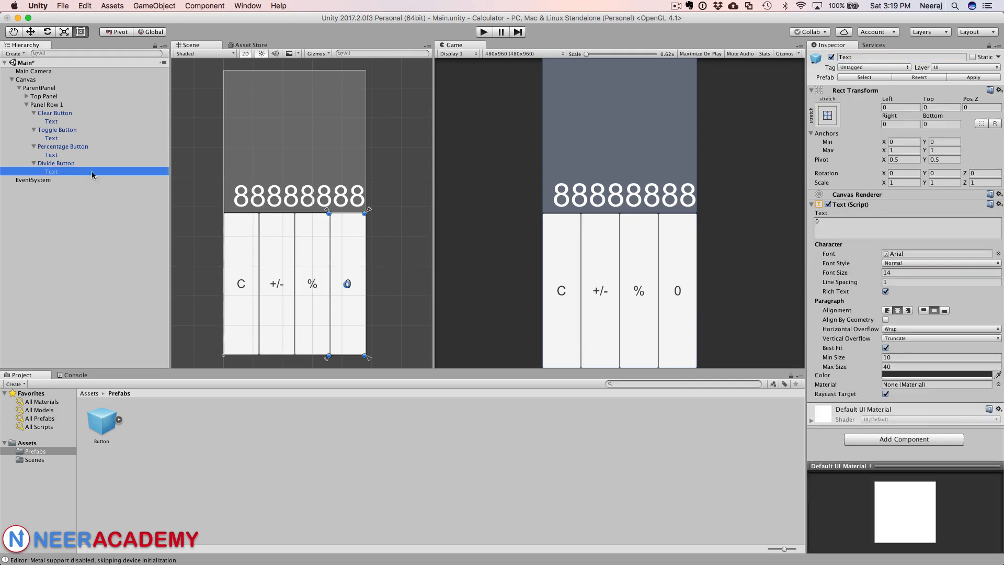
pyautogui.click(838, 230)
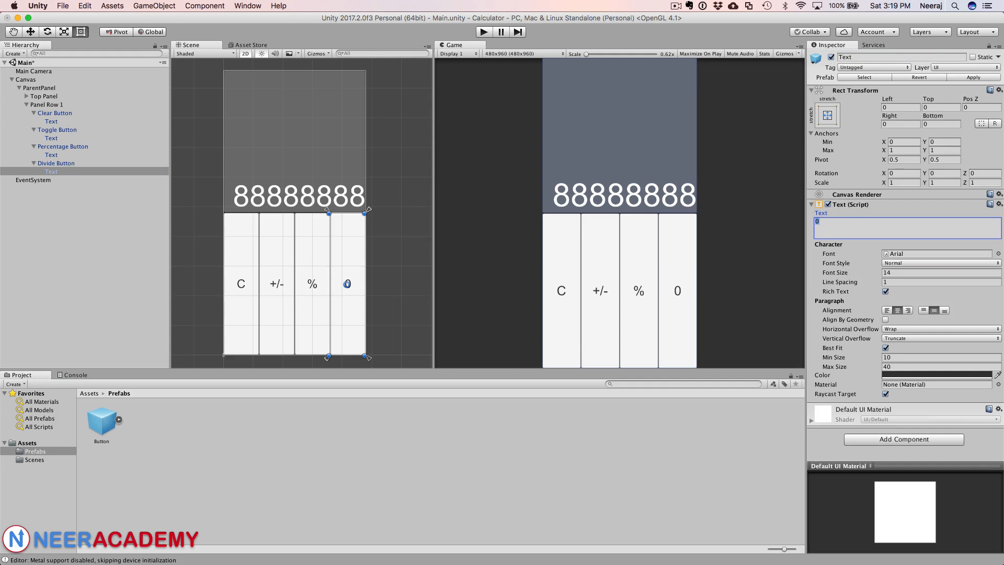
pyautogui.press('super+Tab')
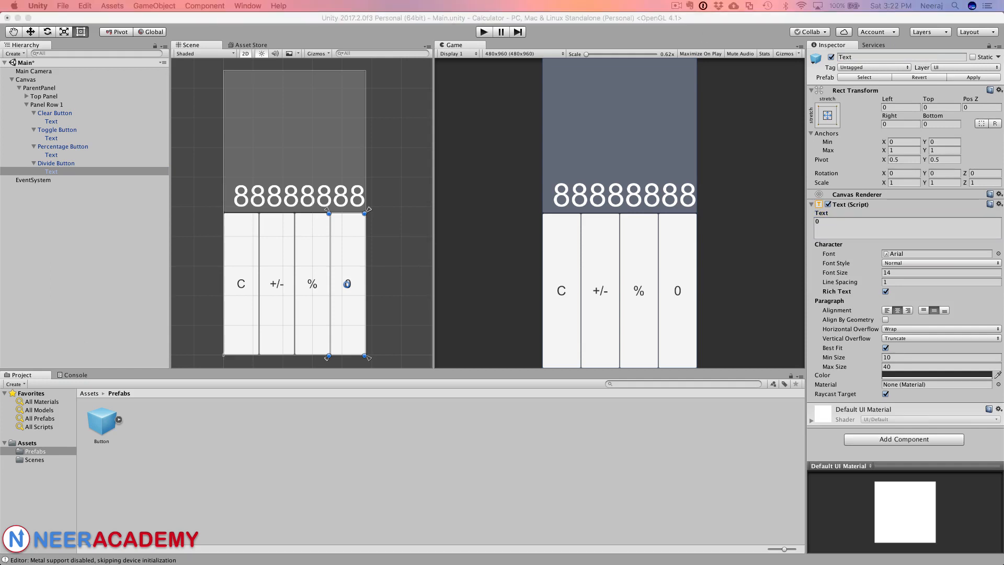
pyautogui.click(863, 230)
# Step: Switch to Chrome and search Google for divide character
pyautogui.press('super+Tab')
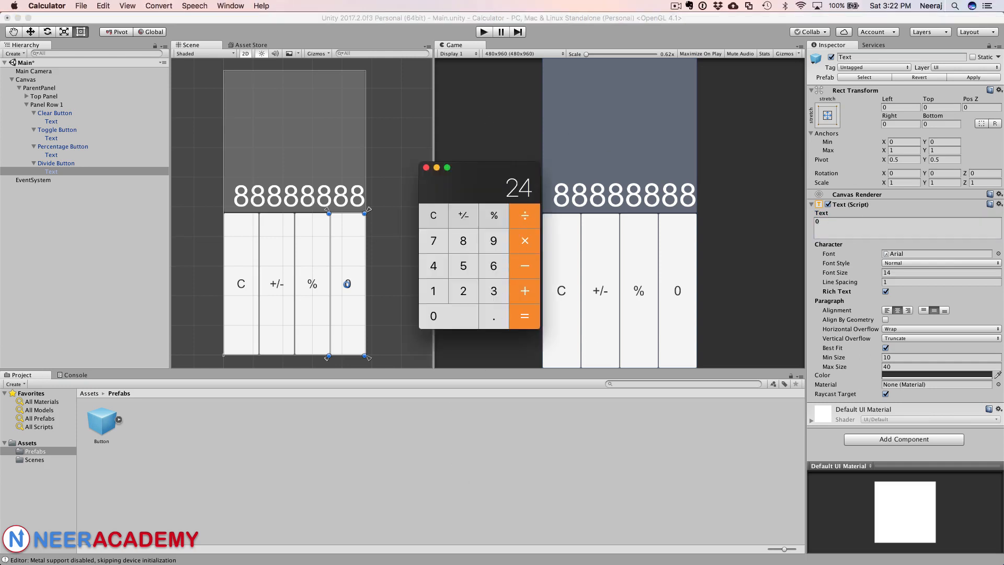
pyautogui.press('super+Tab')
pyautogui.moveTo(574, 564); pyautogui.dragTo(578, 206)
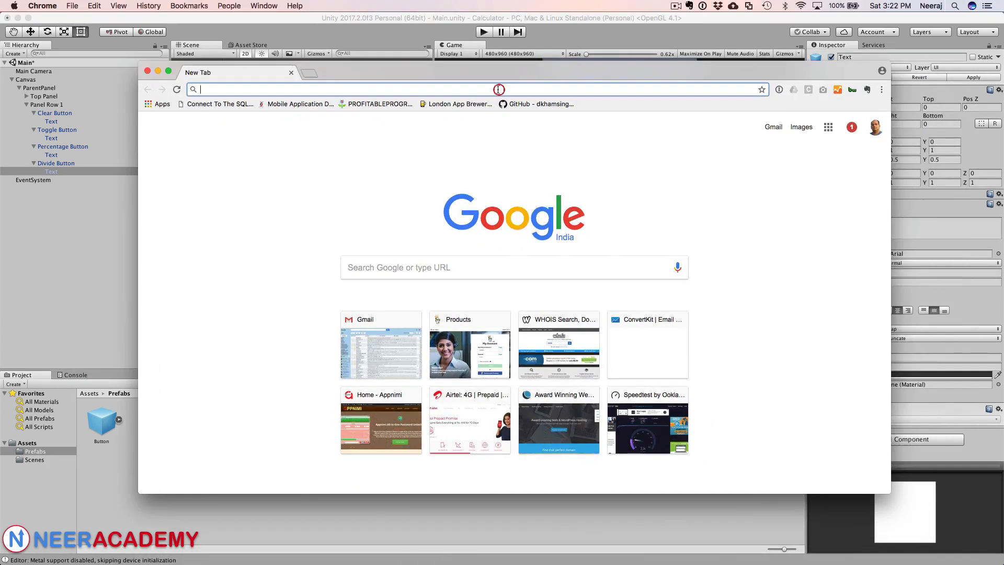
pyautogui.write('divi')
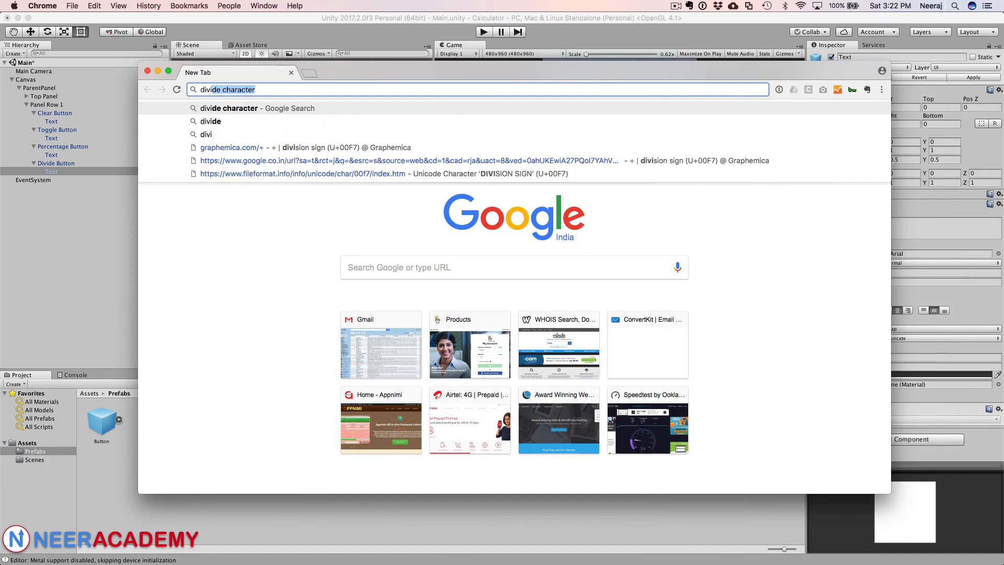
pyautogui.press('Return')
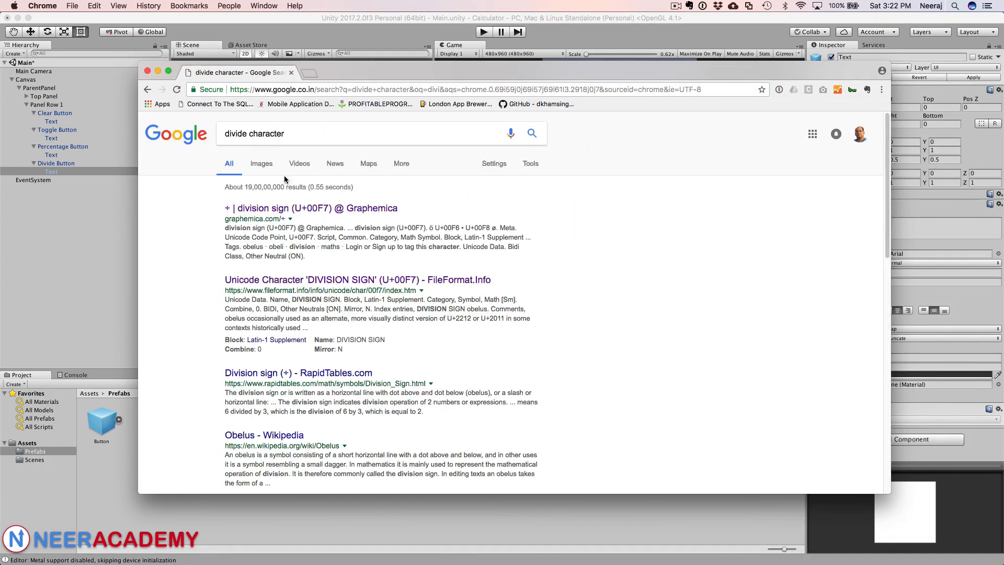
# Step: Open the Graphemica division sign result and copy the ÷ character
pyautogui.click(281, 209)
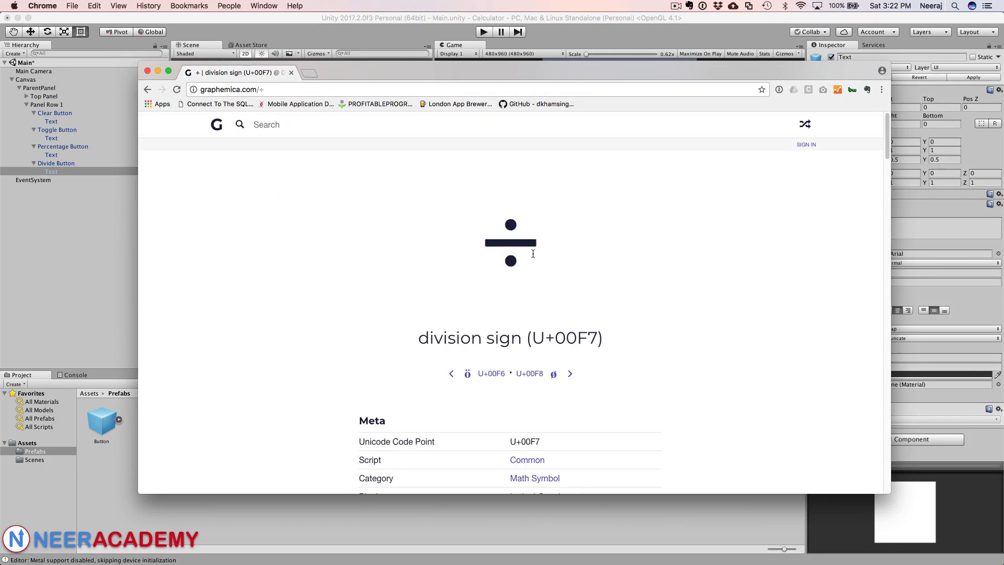
pyautogui.moveTo(532, 253); pyautogui.dragTo(485, 248)
pyautogui.press('super+c')
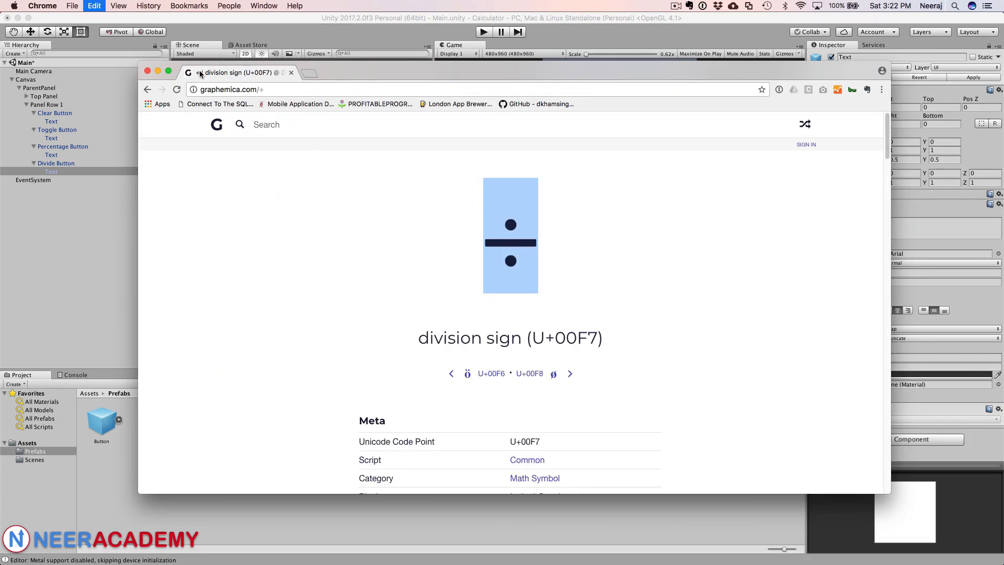
# Step: Return to Unity and paste ÷ as the Divide Button's label text
pyautogui.click(157, 71)
pyautogui.click(852, 223)
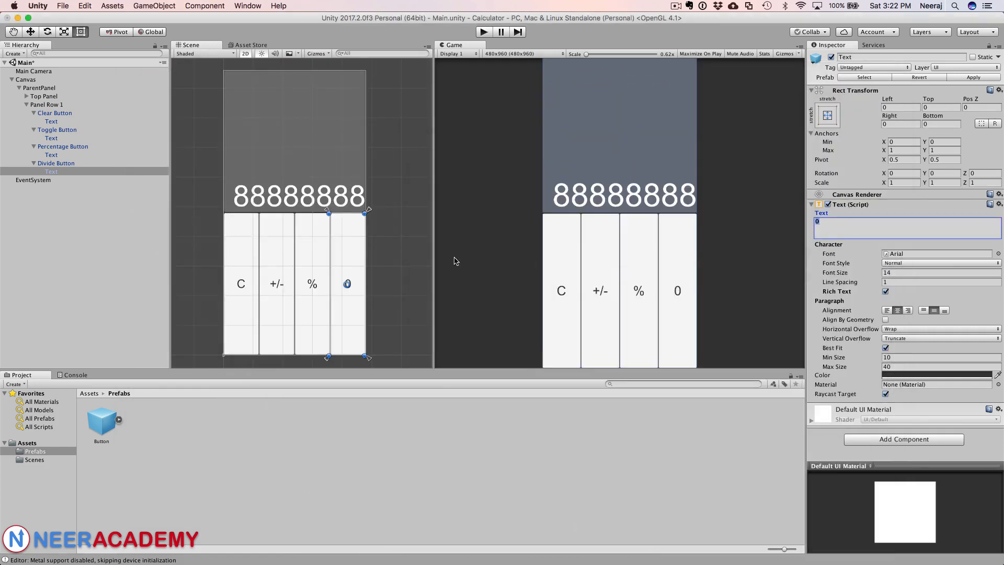
pyautogui.click(354, 237)
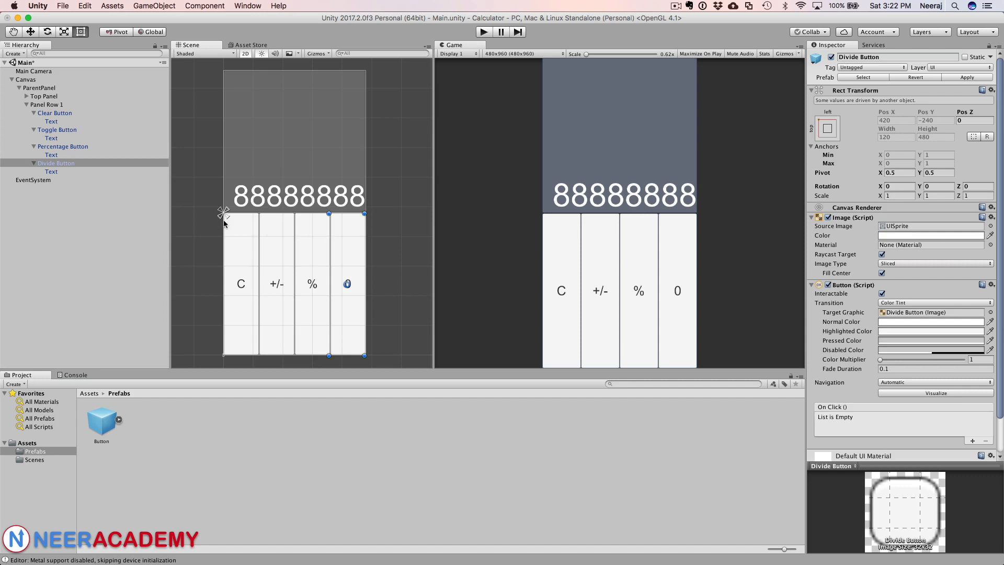
pyautogui.click(58, 172)
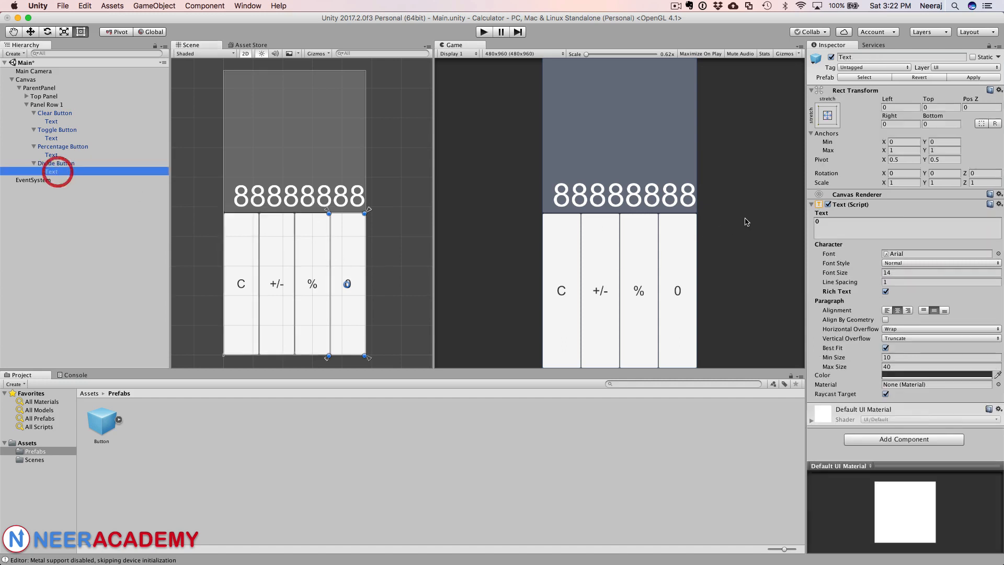
pyautogui.moveTo(840, 224); pyautogui.dragTo(746, 218)
pyautogui.press('super+v')
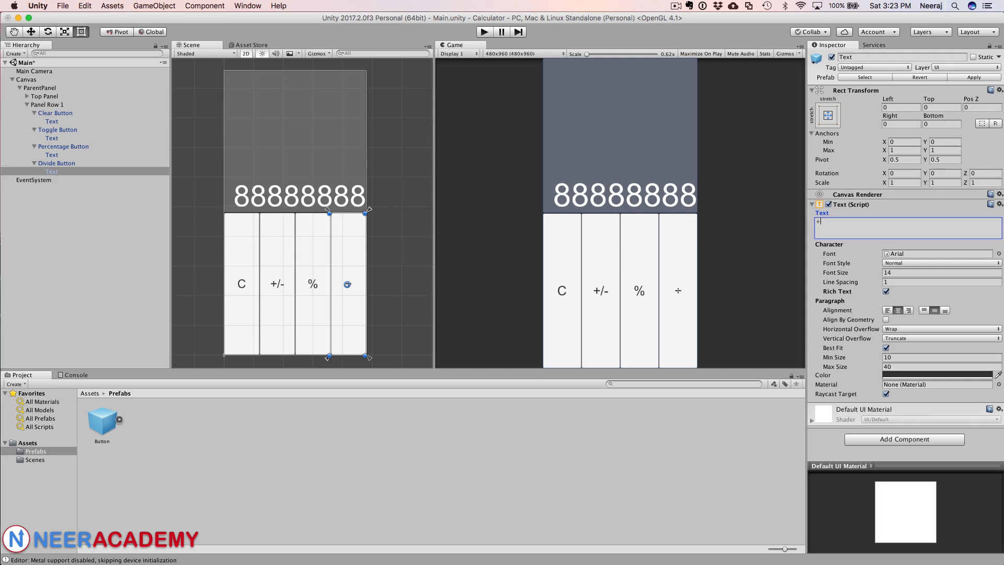
# Step: Duplicate Panel Row 1 to add a second button row and try renaming the copy Panel Row 2
pyautogui.press('super+Tab')
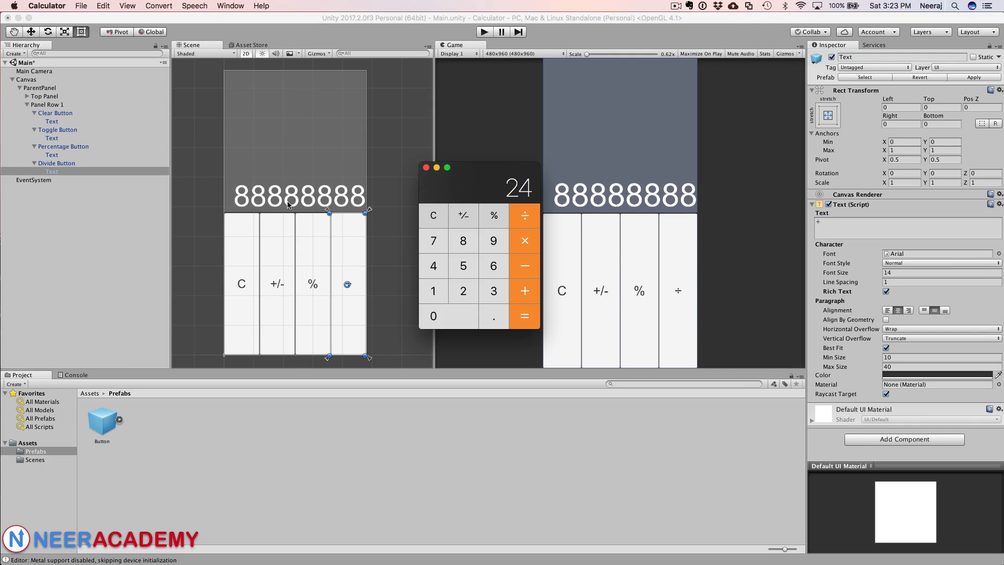
pyautogui.click(45, 105)
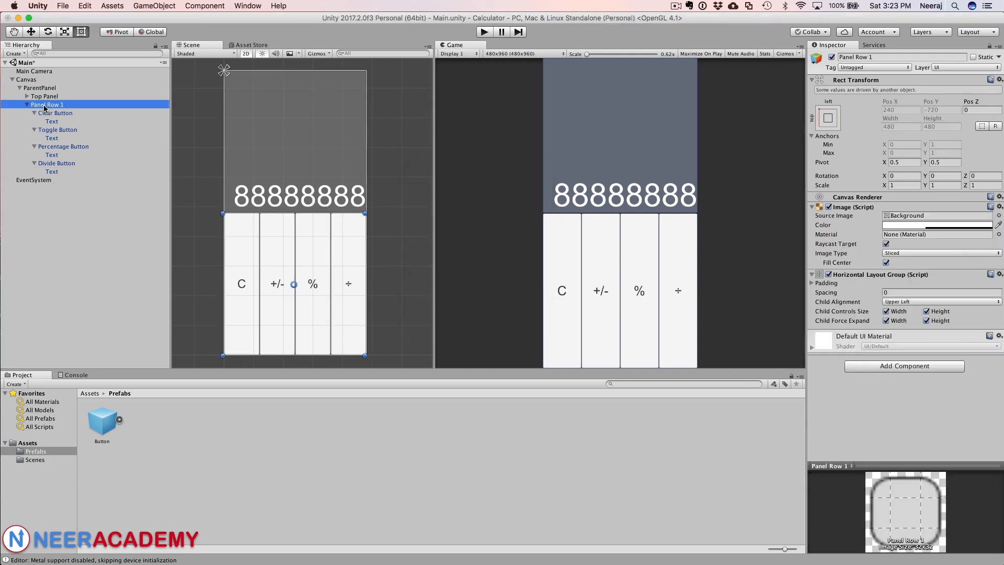
pyautogui.rightClick(45, 107)
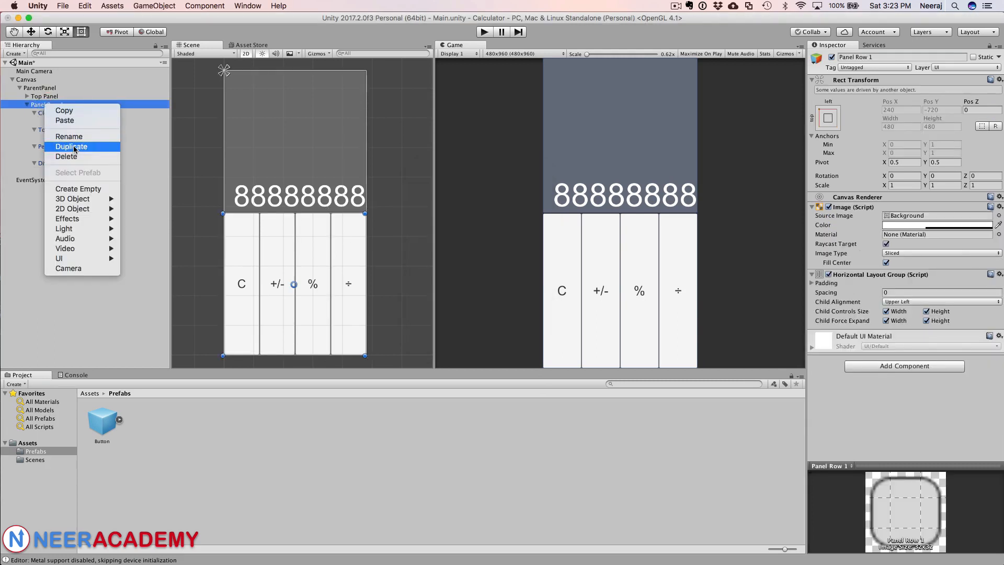
pyautogui.click(74, 146)
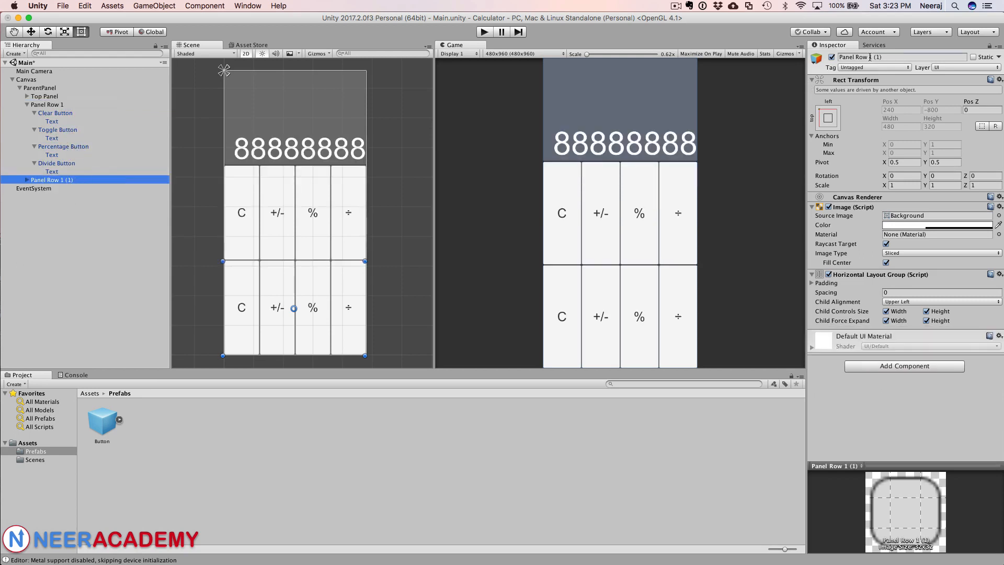
pyautogui.moveTo(870, 57); pyautogui.dragTo(887, 56)
pyautogui.write('2')
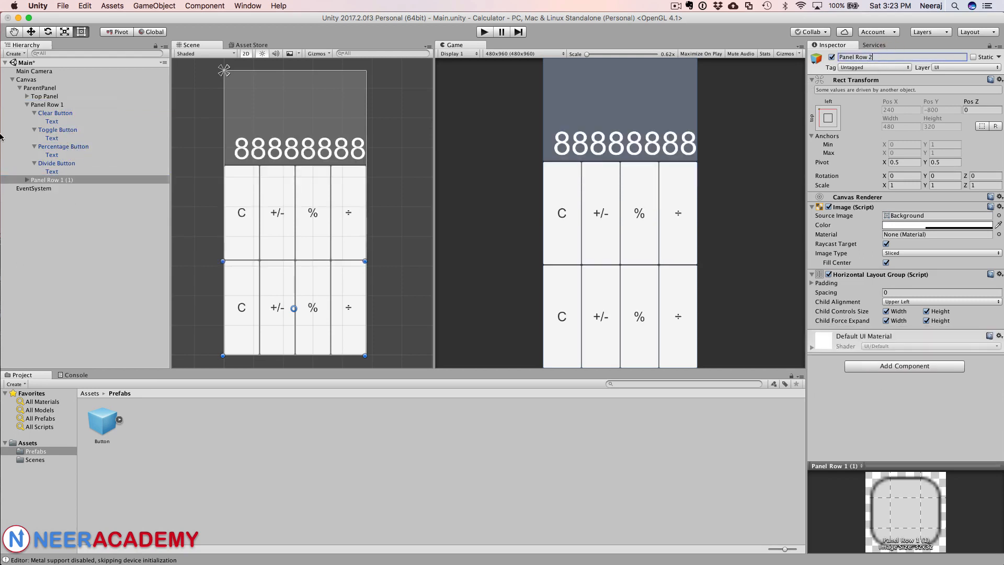
# Step: Rename the first button in the duplicated row as Num7 Button
pyautogui.click(27, 179)
pyautogui.click(45, 189)
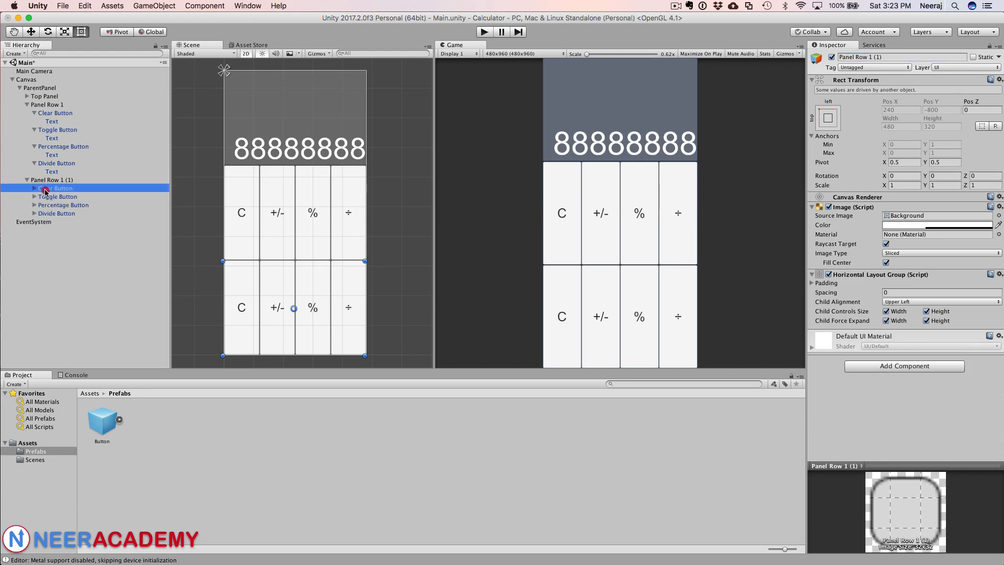
pyautogui.click(848, 56)
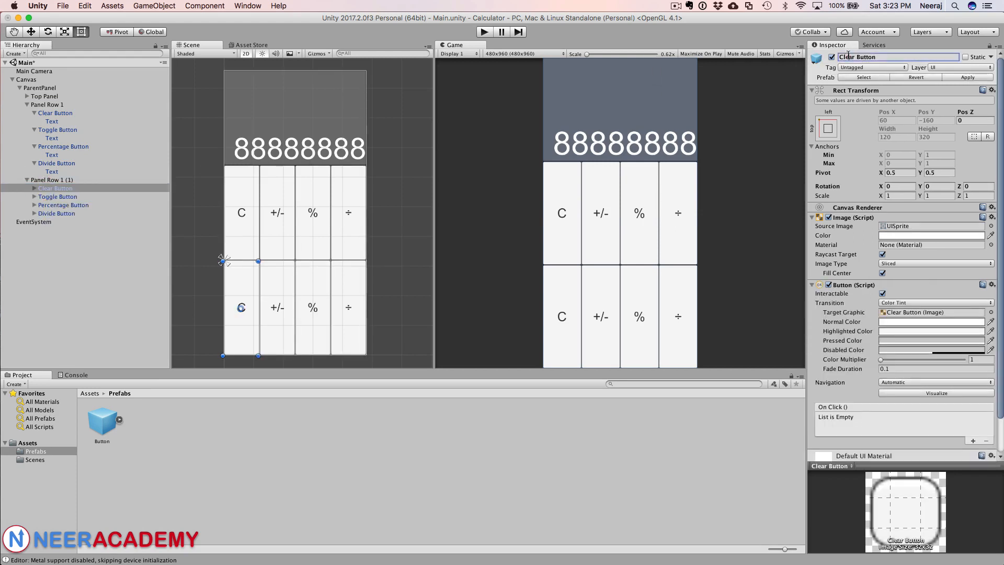
pyautogui.doubleClick(848, 56)
pyautogui.press('super+Tab')
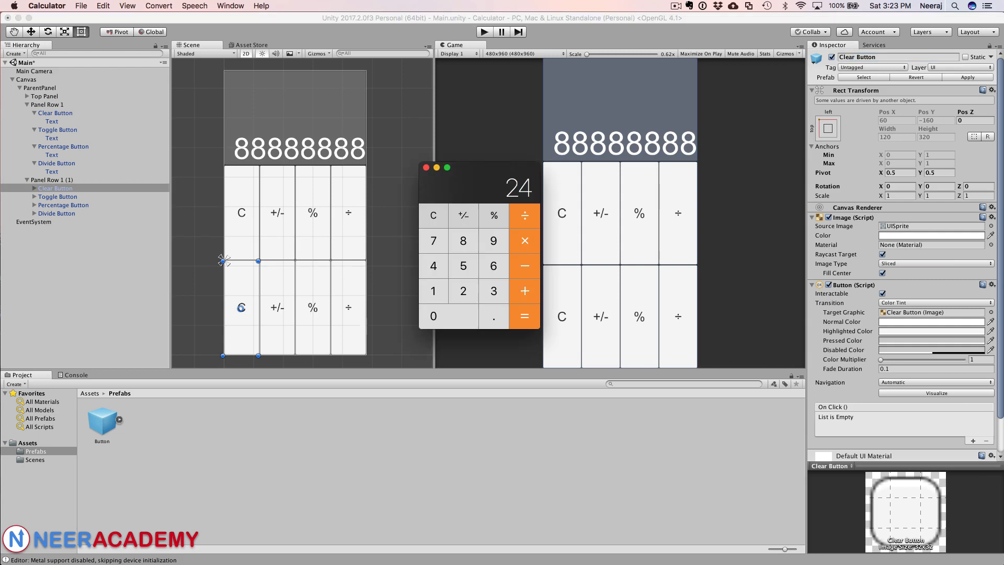
pyautogui.click(336, 16)
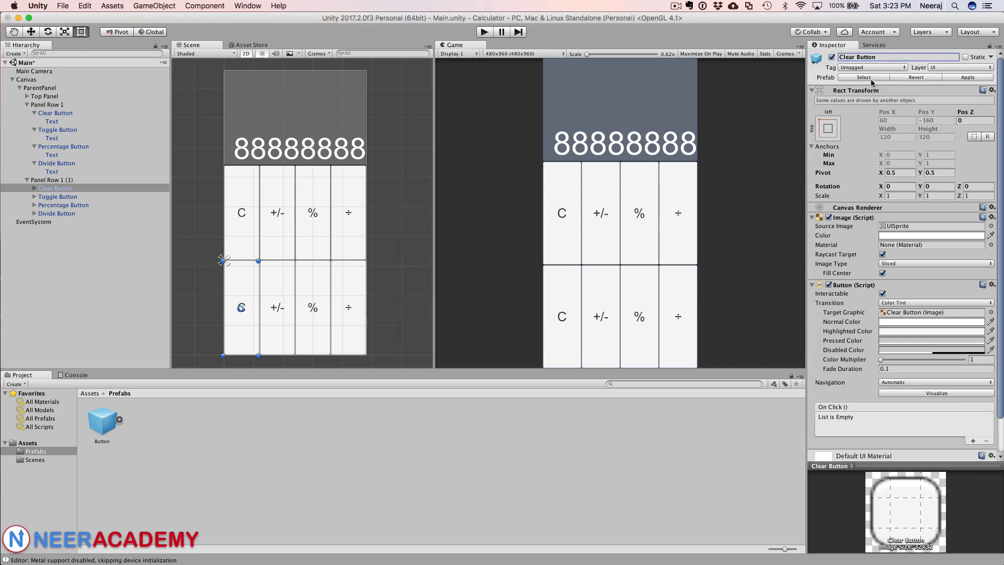
pyautogui.doubleClick(847, 56)
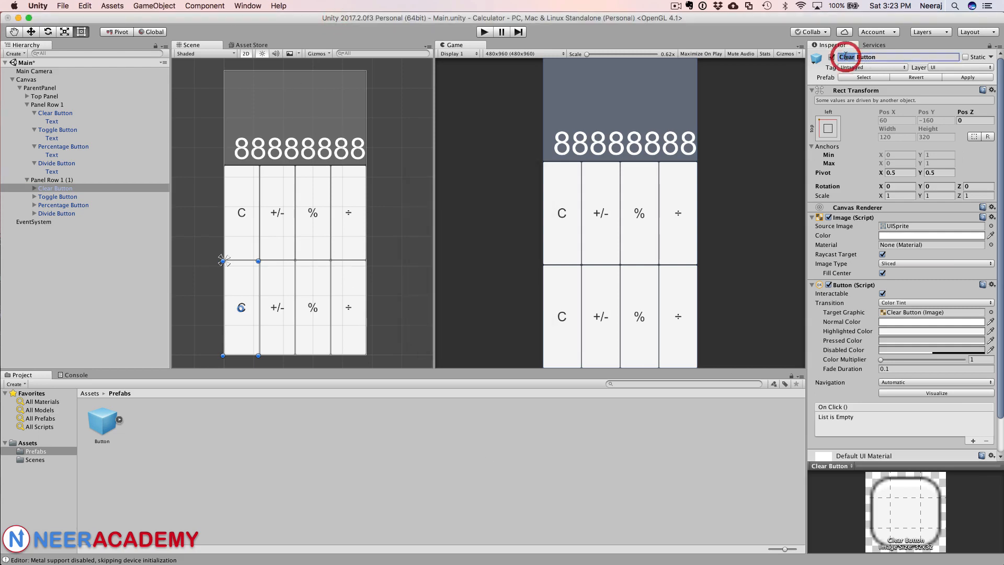
pyautogui.write('Num 7')
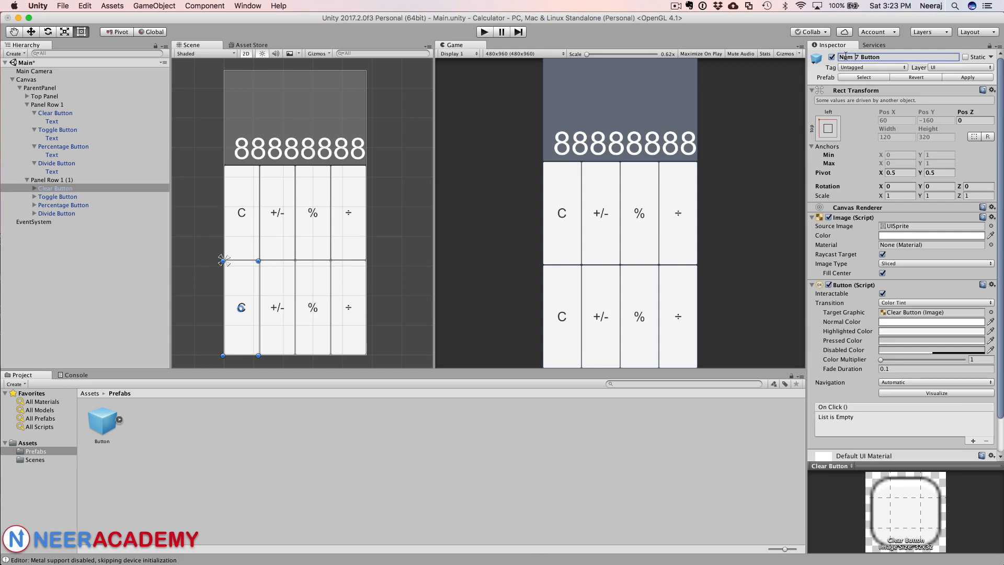
pyautogui.press('BackSpace')
pyautogui.press('Return')
# Step: Set the Num7 Button's label text to 7
pyautogui.click(33, 188)
pyautogui.click(52, 197)
pyautogui.press('Tab')
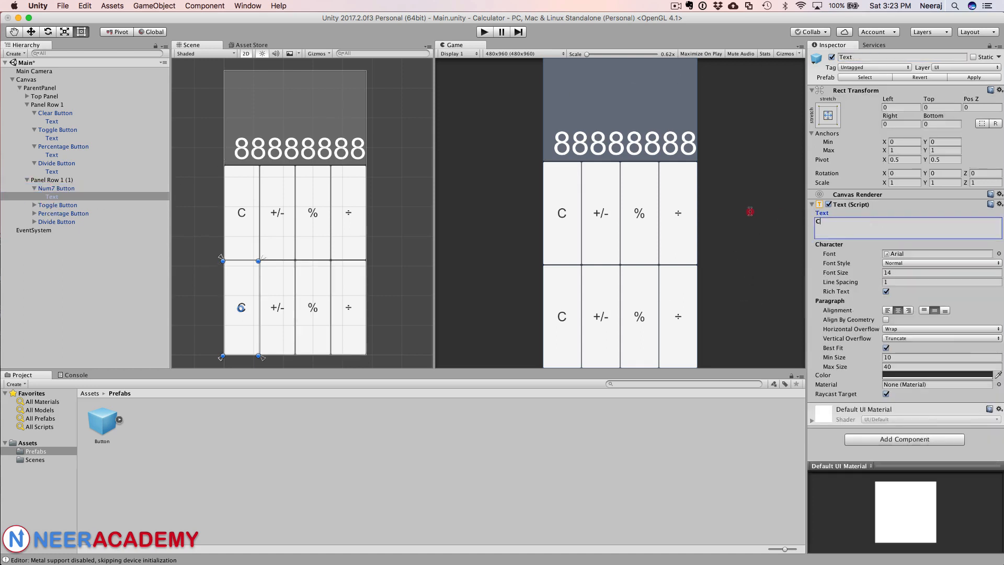
pyautogui.write('7')
# Step: Set the label text of the second button in the duplicated row to 8
pyautogui.click(34, 205)
pyautogui.click(57, 204)
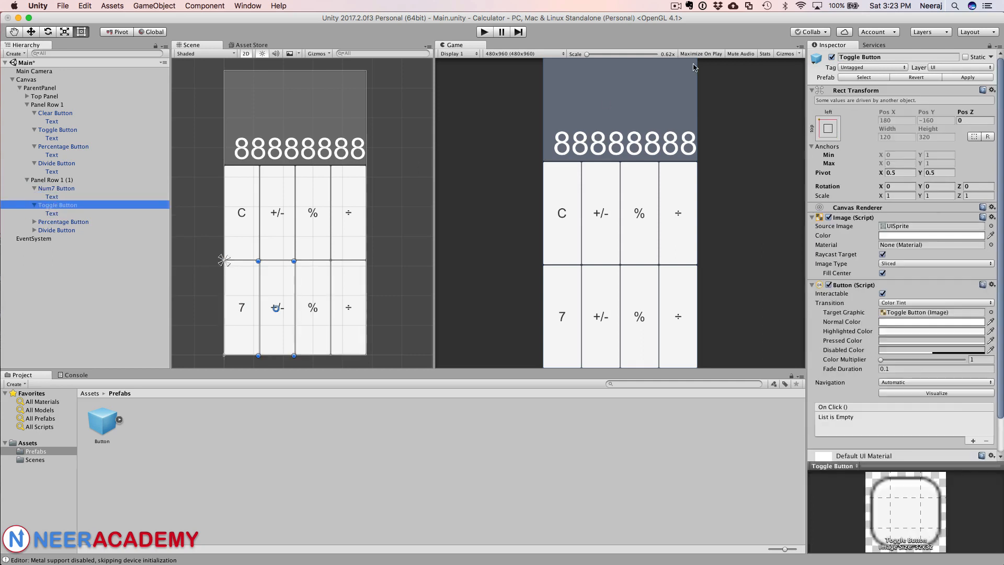
pyautogui.doubleClick(857, 57)
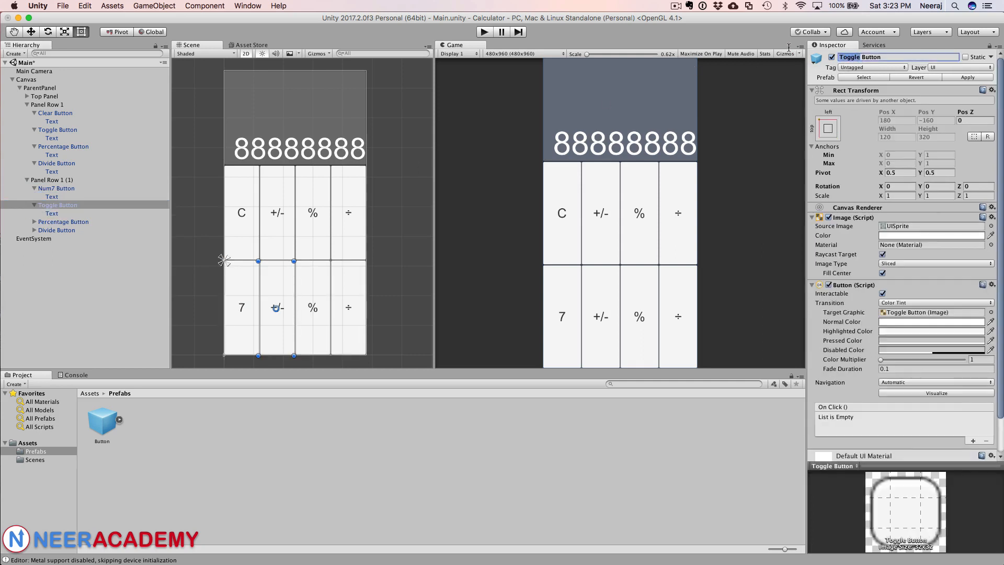
pyautogui.write('Num8')
pyautogui.click(53, 214)
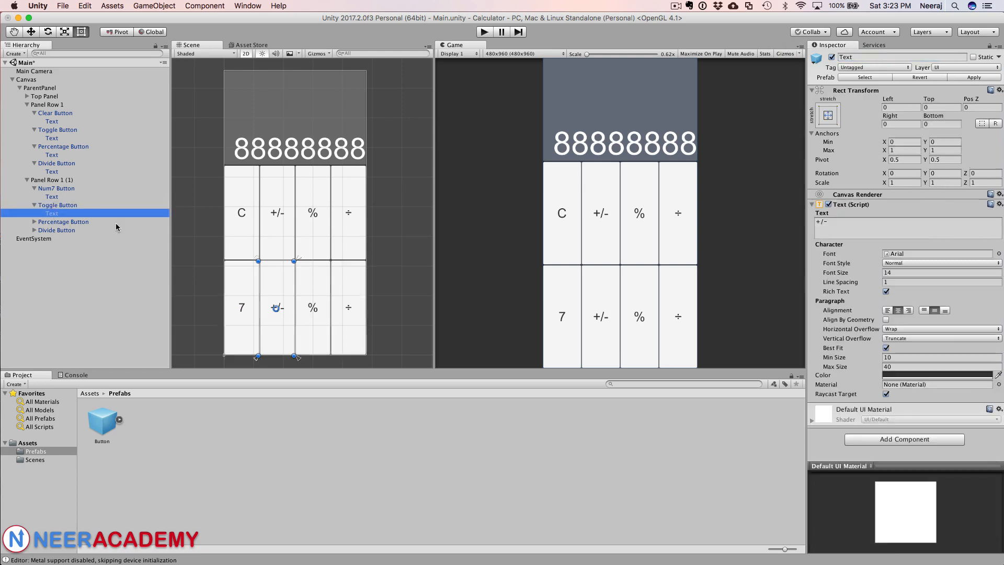
pyautogui.click(855, 226)
pyautogui.write('8')
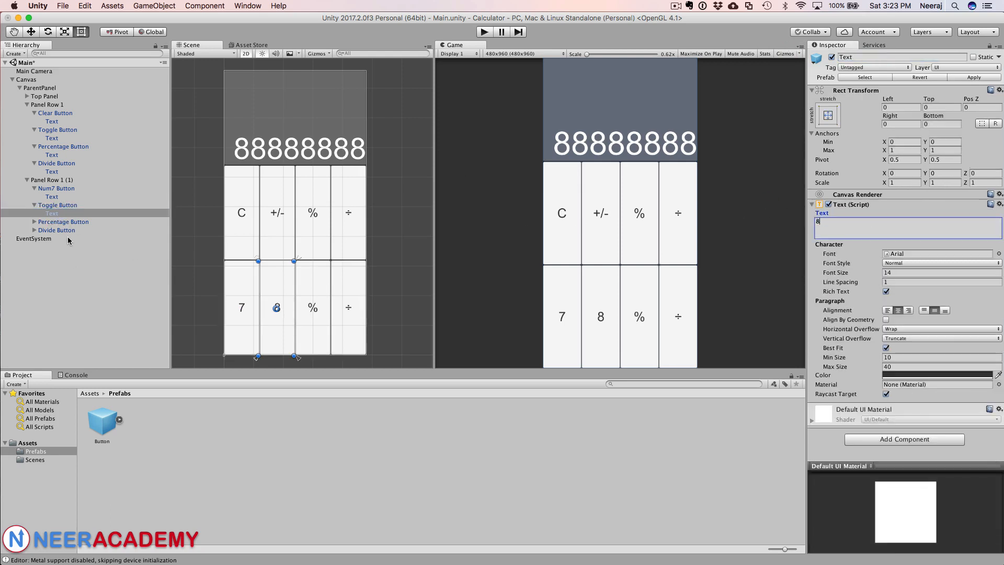
pyautogui.press('Return')
pyautogui.press('BackSpace')
# Step: Rename the second button in the duplicated row as Num8 Button
pyautogui.click(55, 205)
pyautogui.click(855, 58)
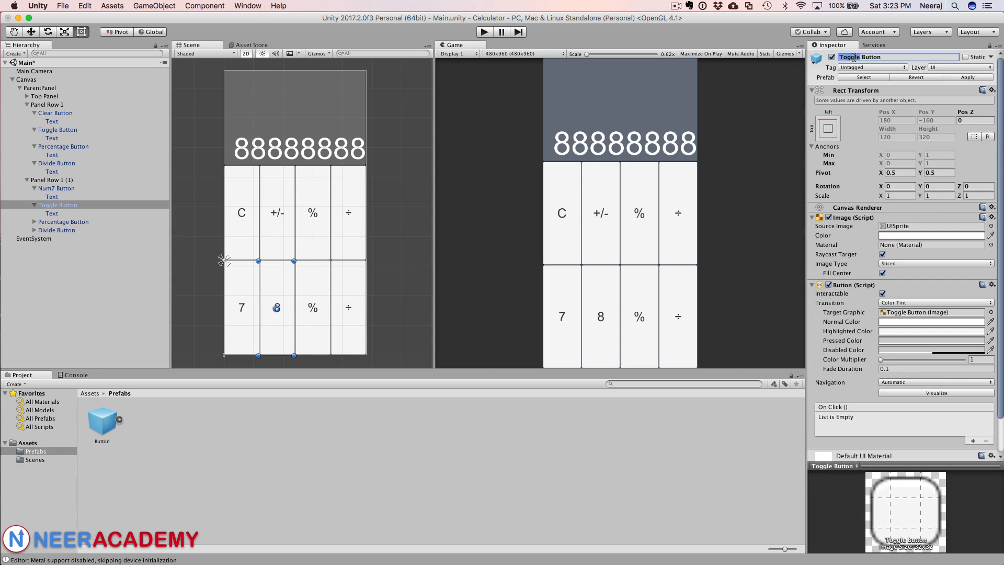
pyautogui.doubleClick(854, 57)
pyautogui.write('Num8')
pyautogui.press('Return')
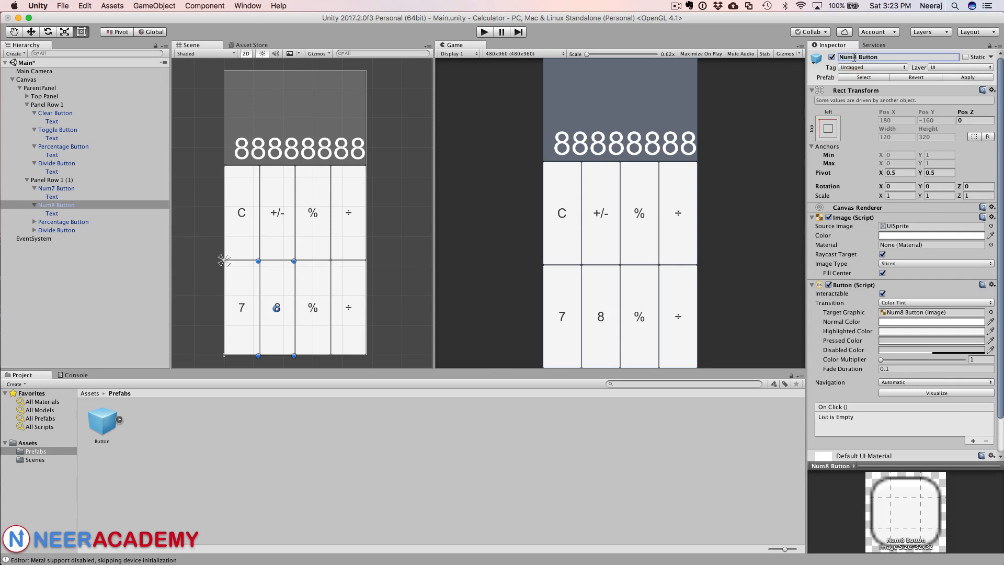
# Step: Rename the third button in the duplicated row as Num9 Button
pyautogui.click(47, 223)
pyautogui.doubleClick(848, 57)
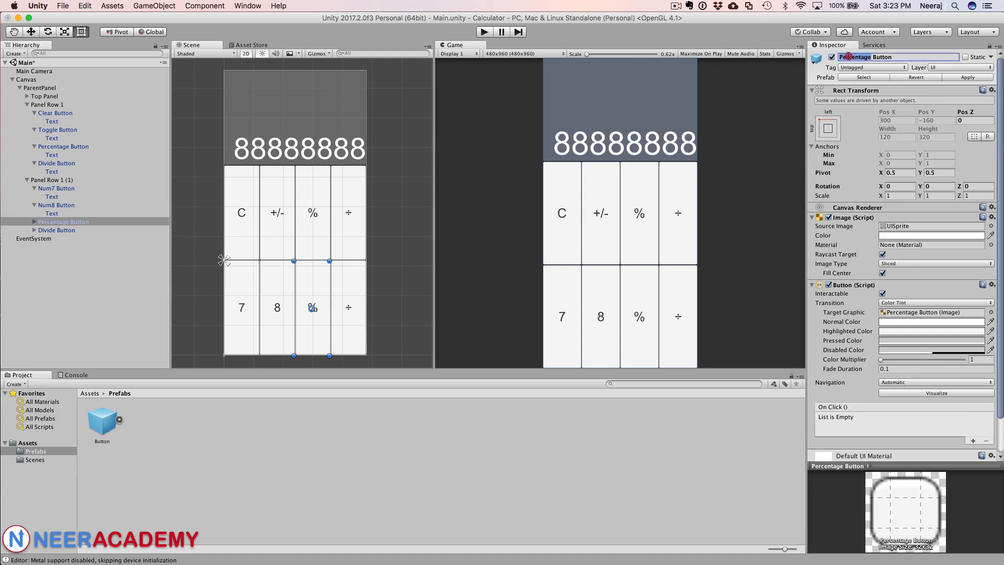
pyautogui.write('Num9')
pyautogui.press('Return')
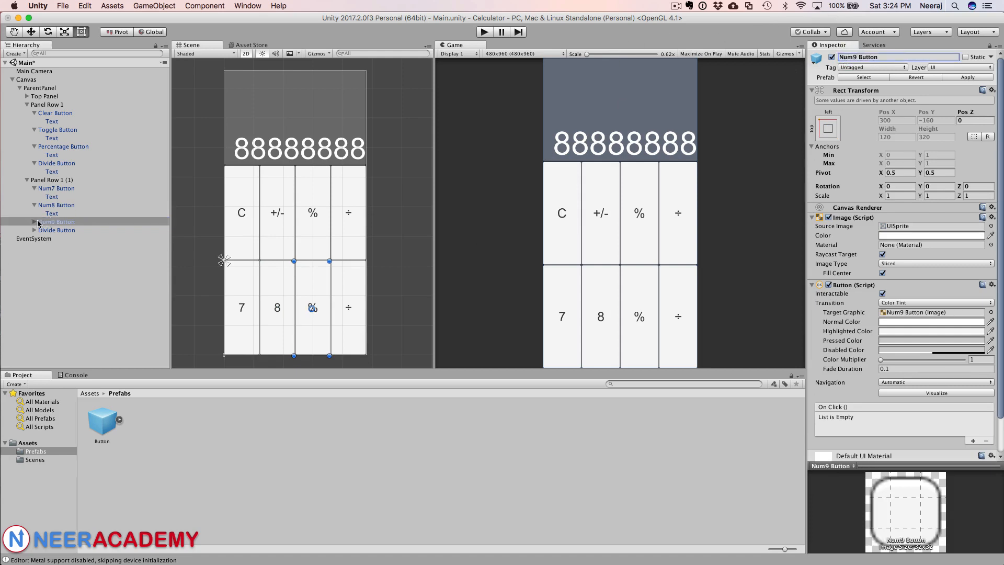
# Step: Set the Num9 Button's label text to 9
pyautogui.click(34, 222)
pyautogui.click(52, 230)
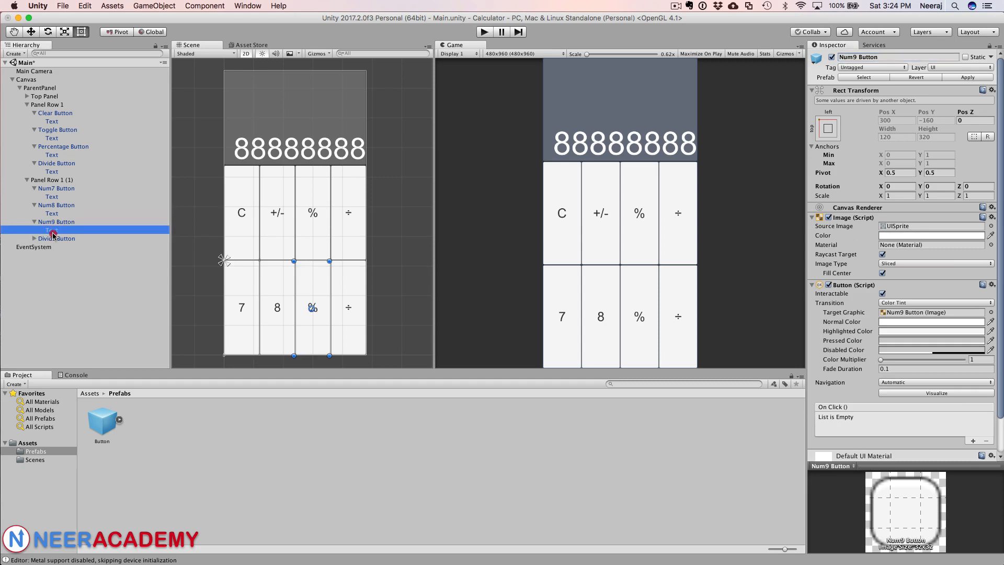
pyautogui.click(840, 226)
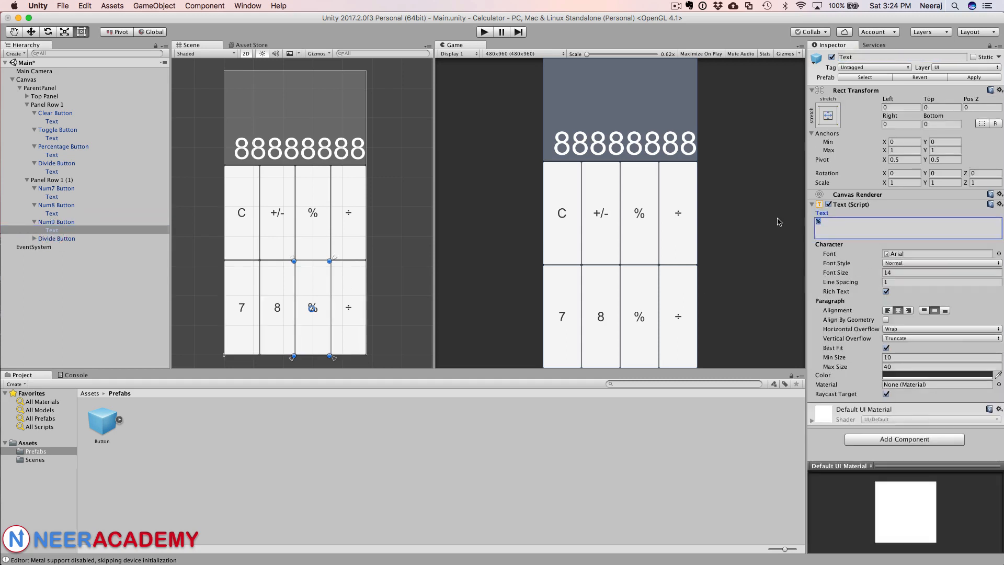
pyautogui.write('9')
# Step: Rename the fourth button in the duplicated row as Multiply Button and select its Text label
pyautogui.click(56, 239)
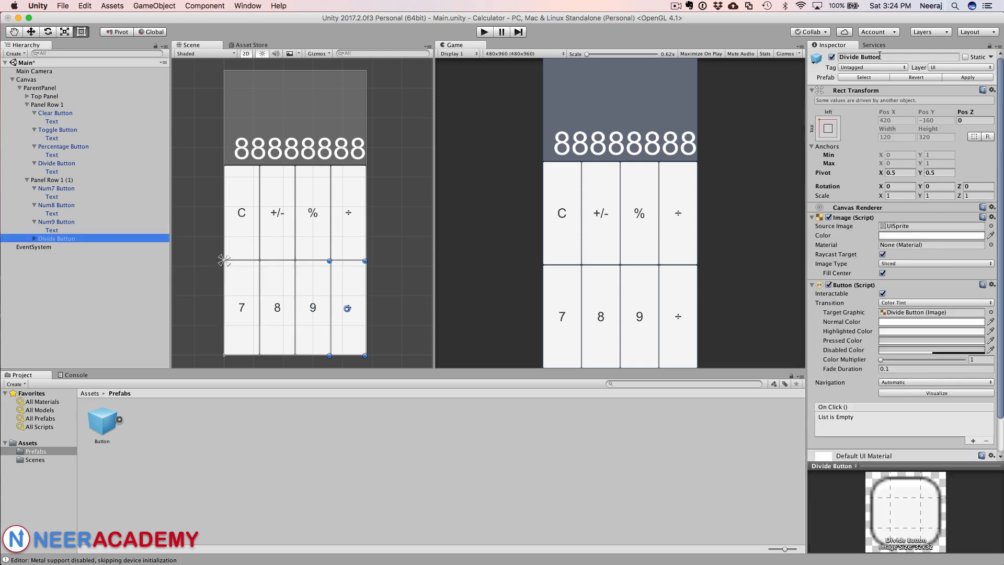
pyautogui.click(854, 57)
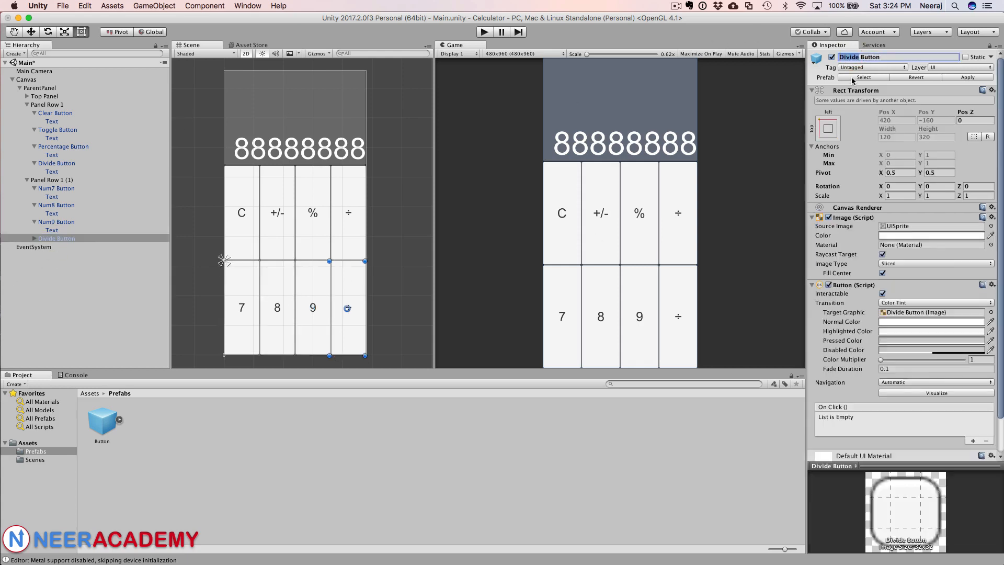
pyautogui.write('Multiply')
pyautogui.press('Return')
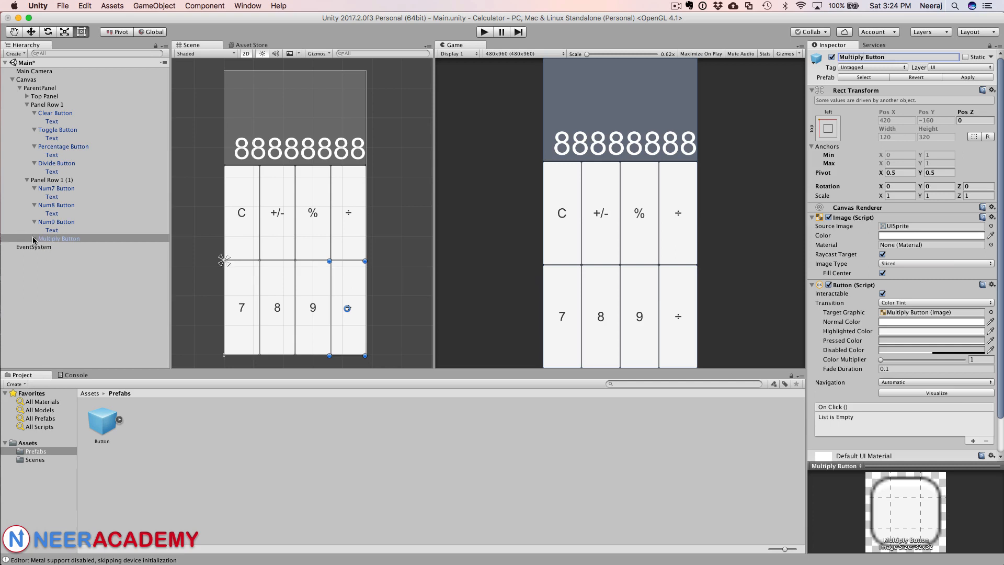
pyautogui.click(34, 239)
pyautogui.click(50, 246)
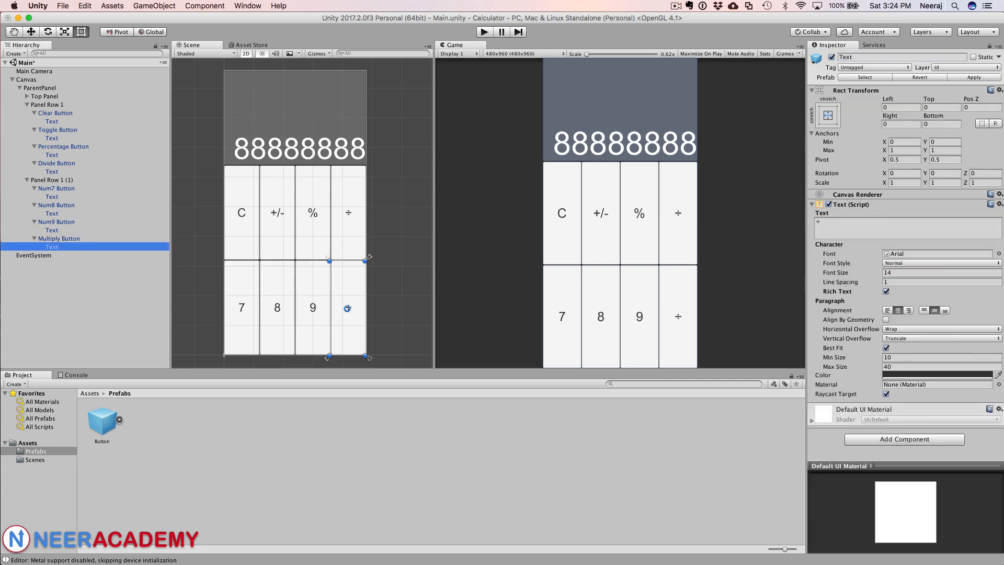
# Step: Switch to Chrome and search Google for multiply character
pyautogui.press('super+Tab')
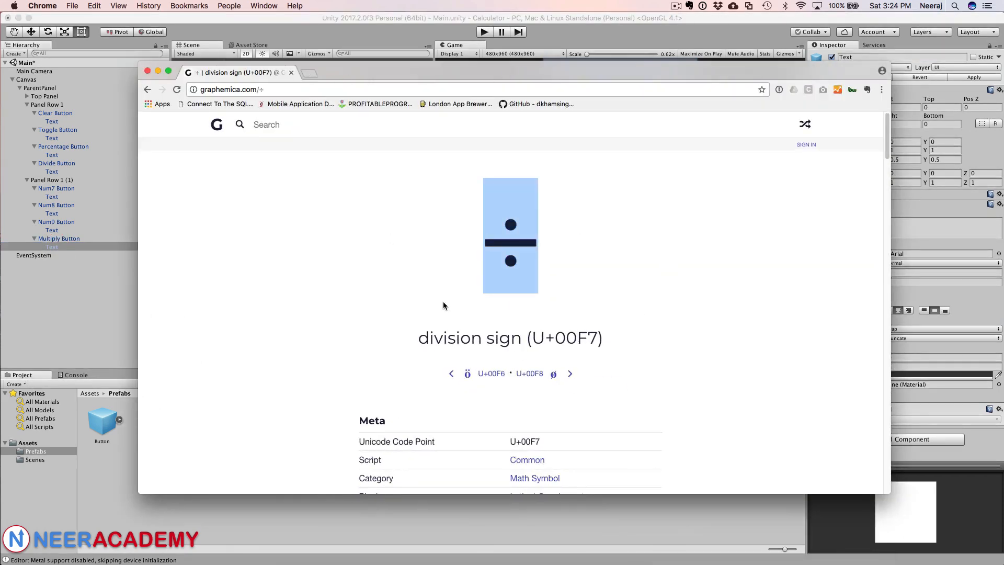
pyautogui.scroll(-15, 444, 301)
pyautogui.scroll(5, 444, 298)
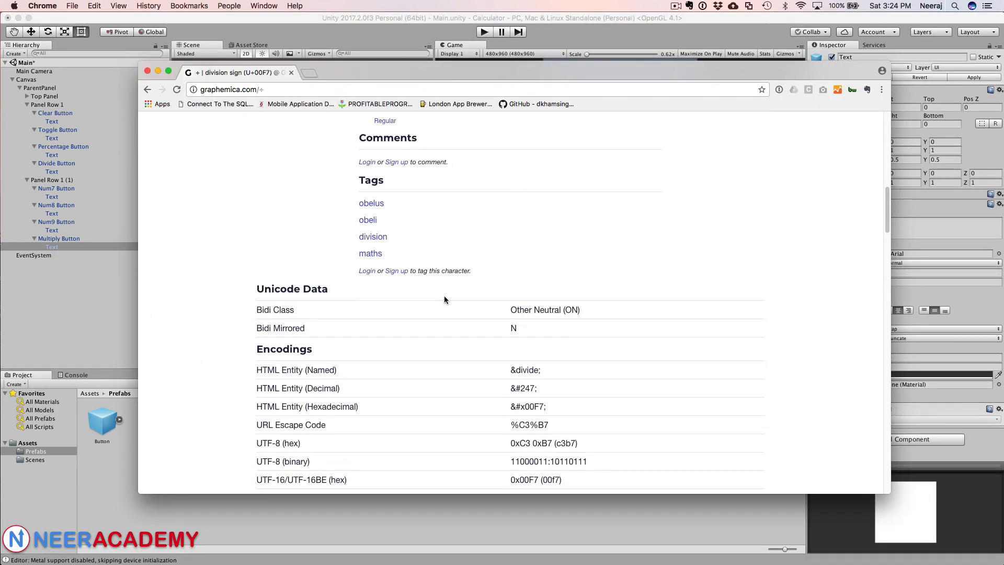
pyautogui.scroll(10, 395, 231)
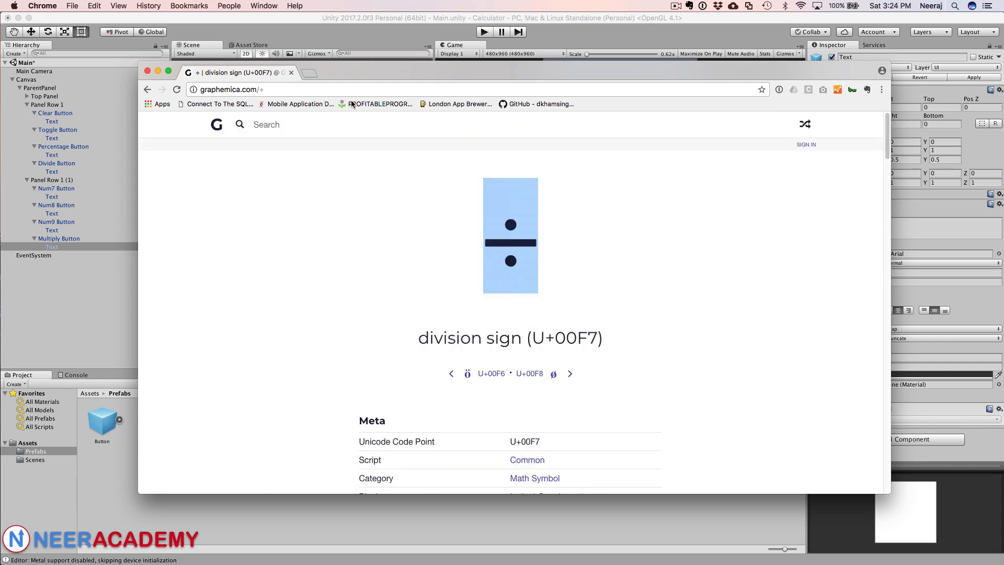
pyautogui.click(309, 72)
pyautogui.write('multi')
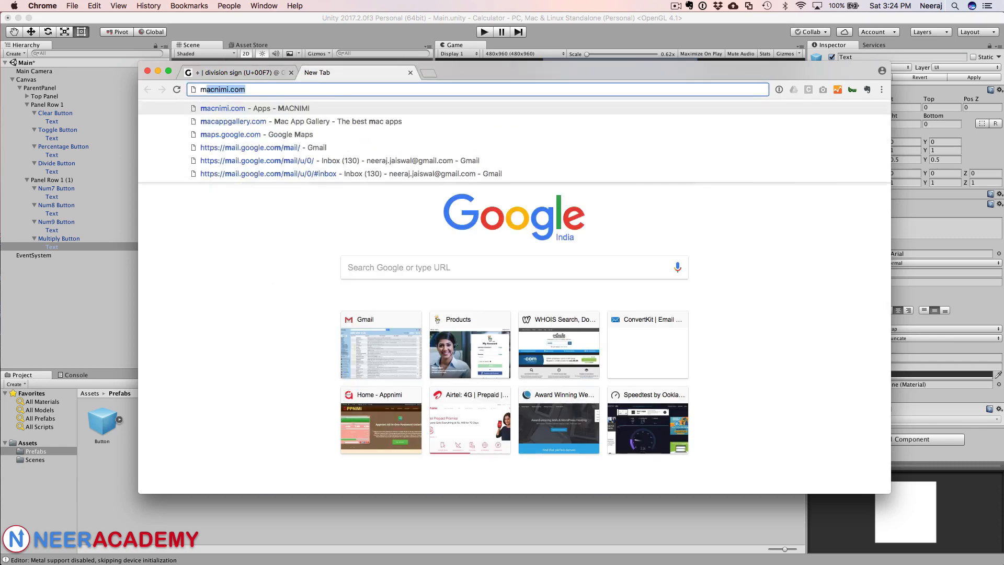
pyautogui.write('ply ')
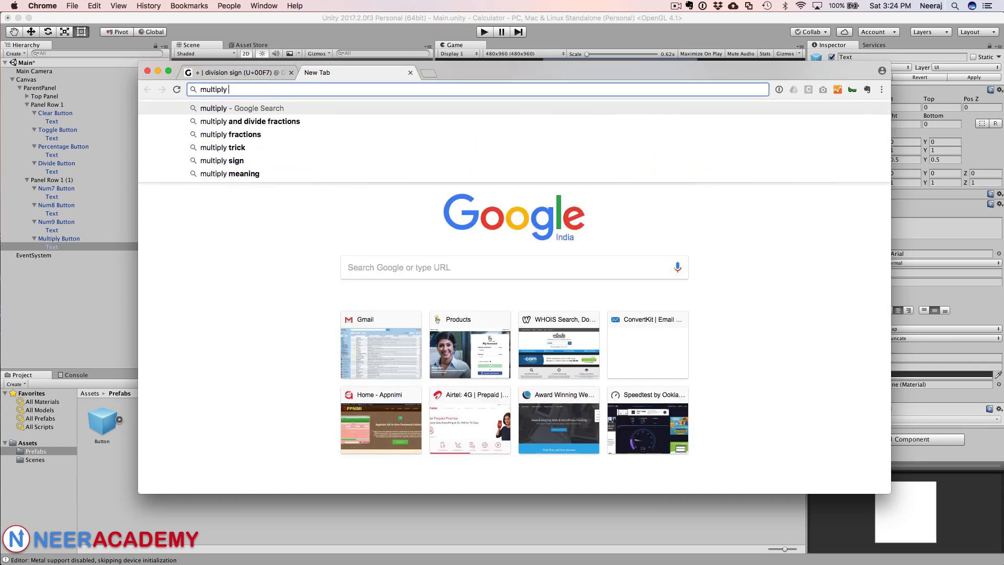
pyautogui.write('symbol')
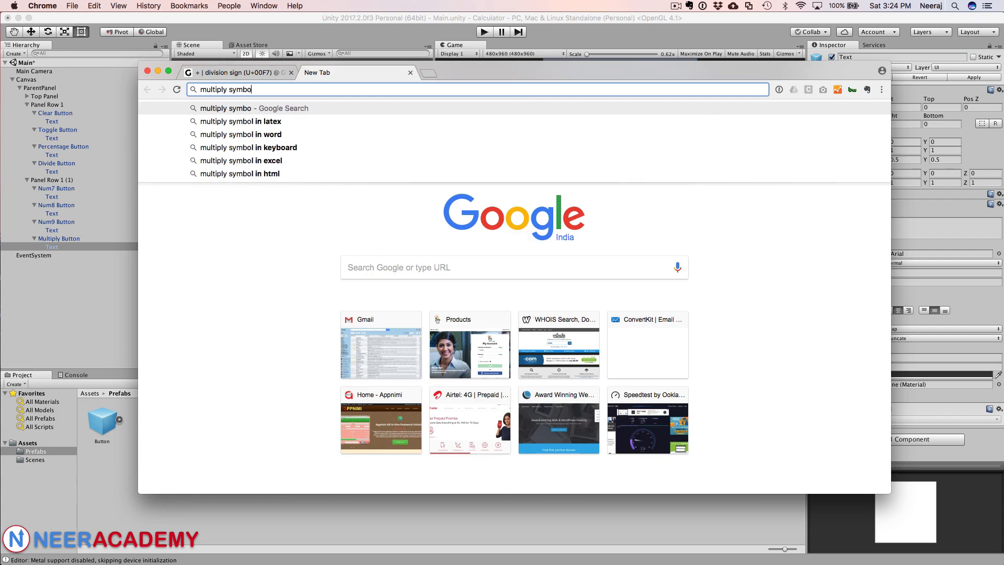
pyautogui.press('BackSpace')
pyautogui.press('BackSpace')
pyautogui.press('BackSpace')
pyautogui.press('BackSpace')
pyautogui.press('BackSpace')
pyautogui.press('BackSpace')
pyautogui.write('character')
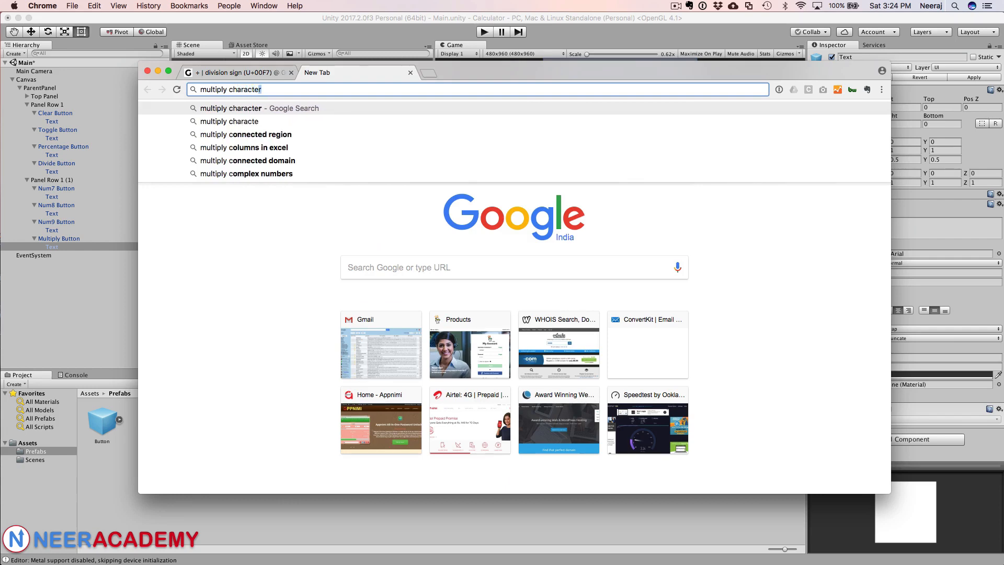
pyautogui.press('Return')
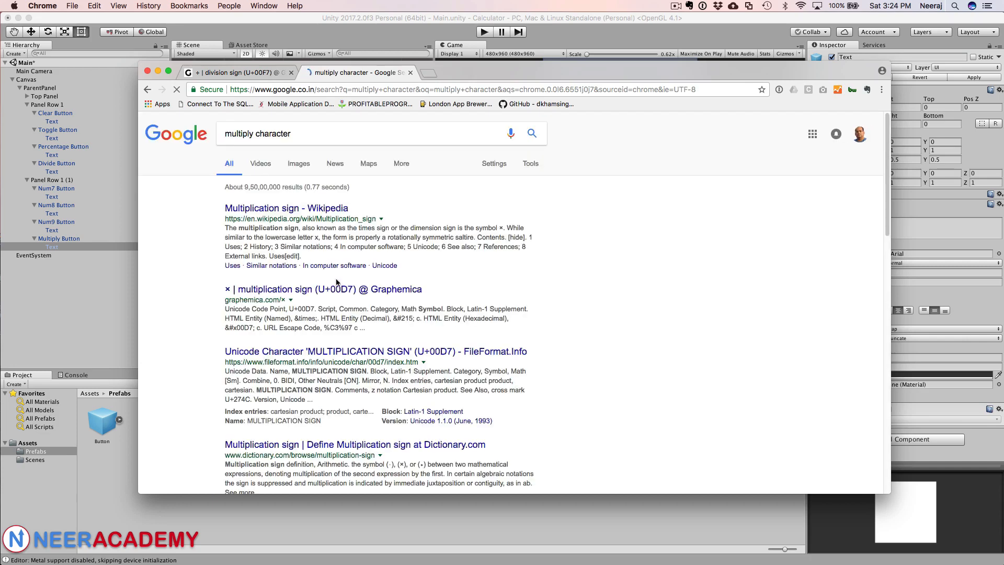
# Step: Copy the × multiplication sign from Graphemica and paste it as the Multiply Button's label text
pyautogui.click(298, 291)
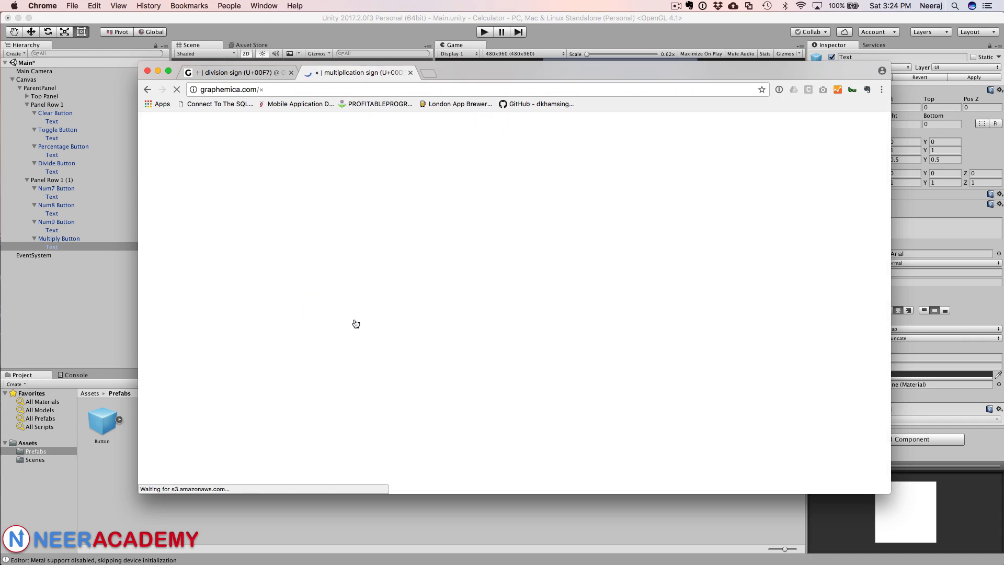
pyautogui.moveTo(527, 246); pyautogui.dragTo(477, 242)
pyautogui.press('super+c')
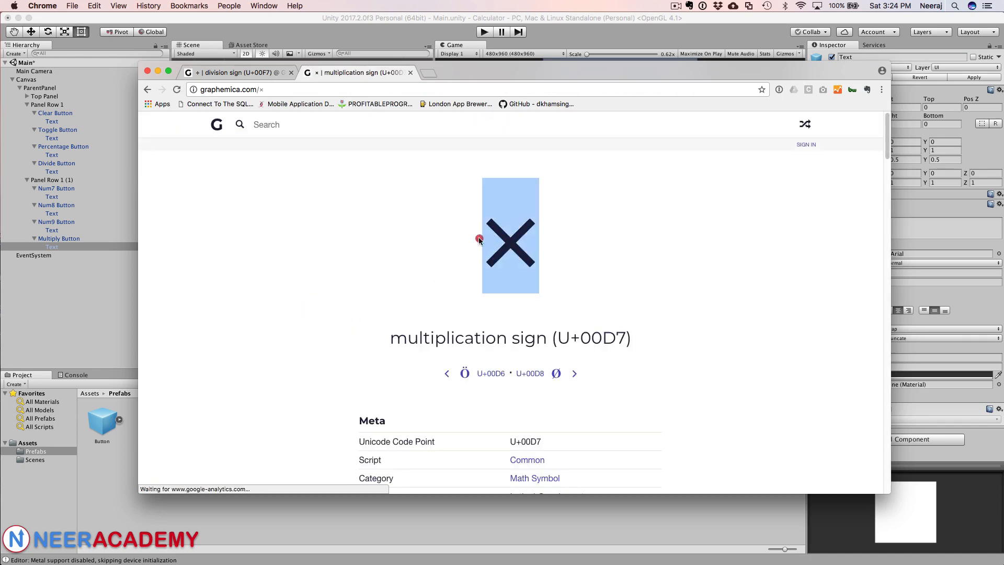
pyautogui.click(191, 55)
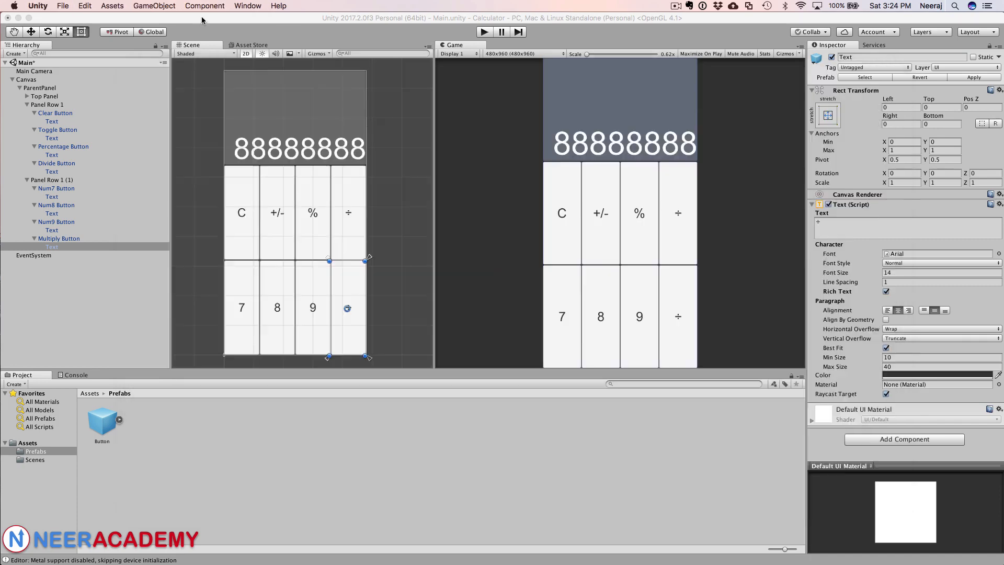
pyautogui.click(829, 221)
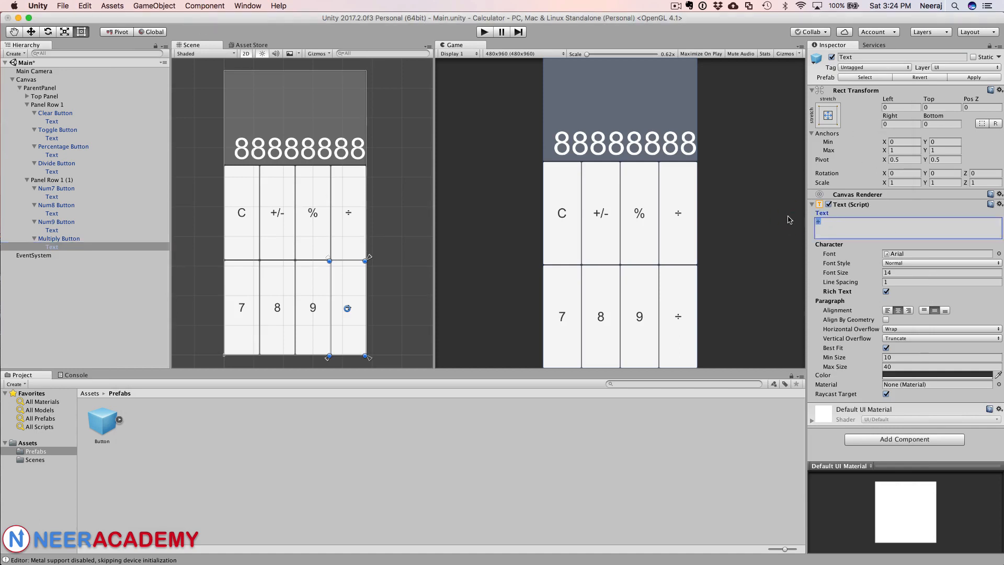
pyautogui.press('super+v')
# Step: Turn off Rich Text on the Multiply Button's Text label and reselect that label
pyautogui.click(886, 291)
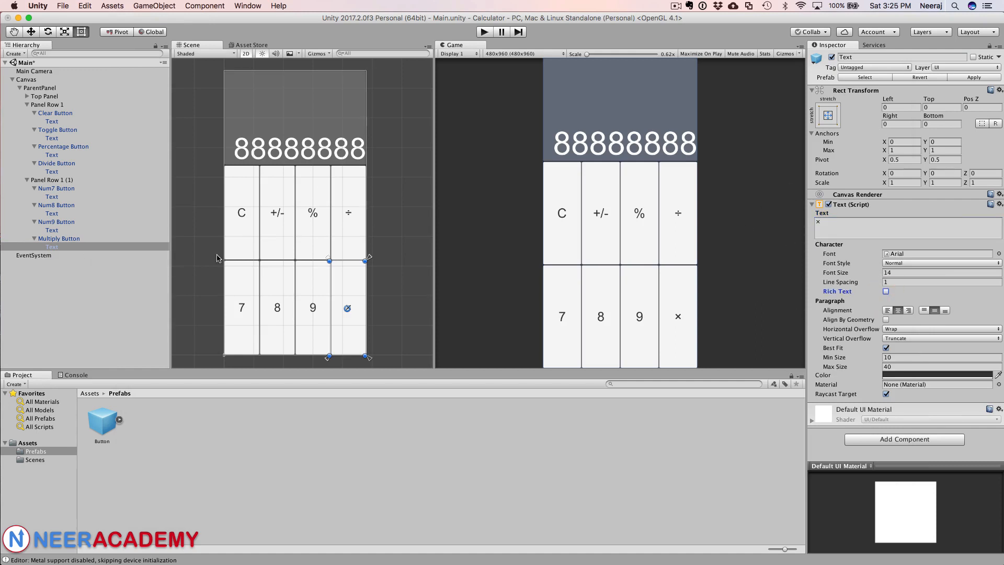
pyautogui.click(76, 239)
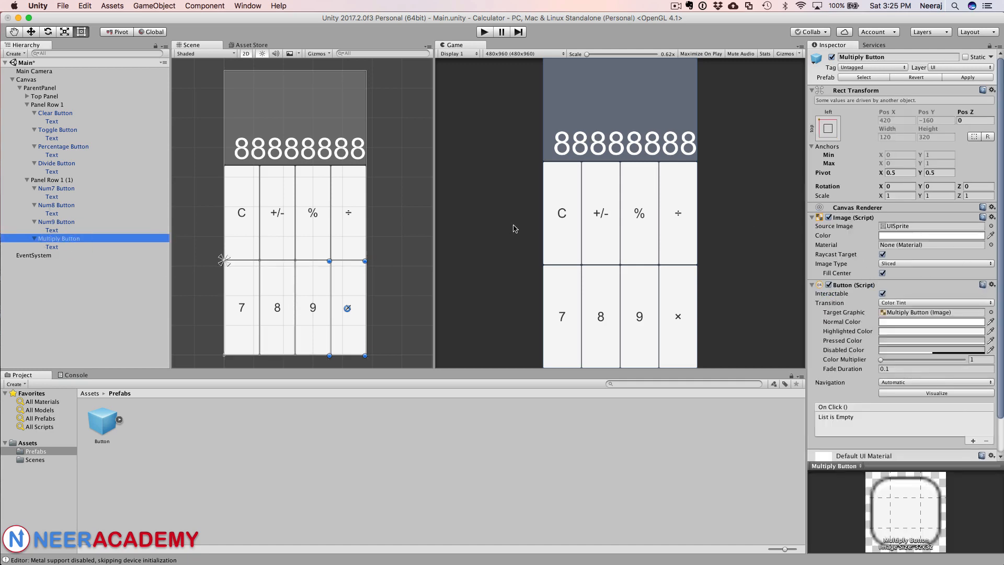
pyautogui.click(104, 248)
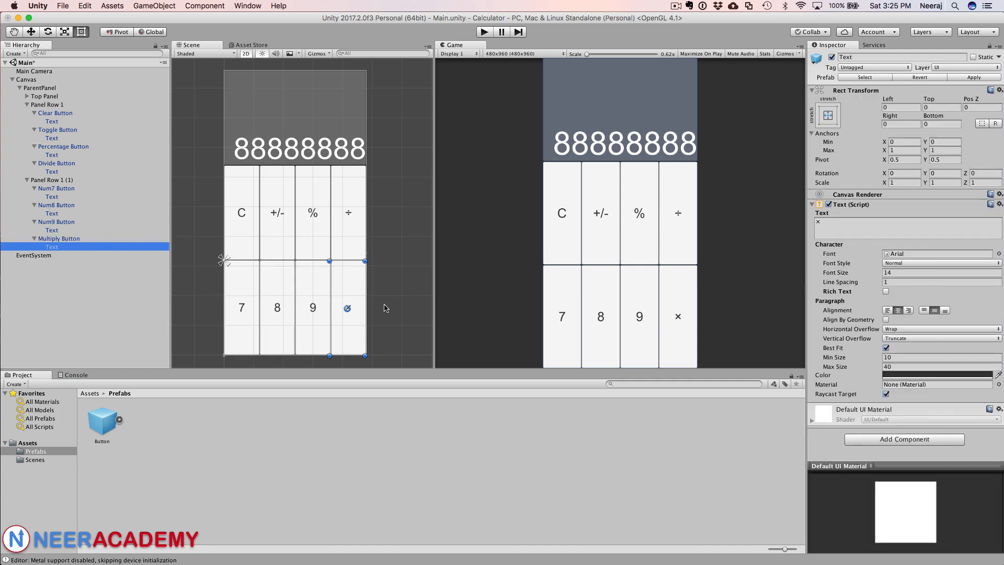
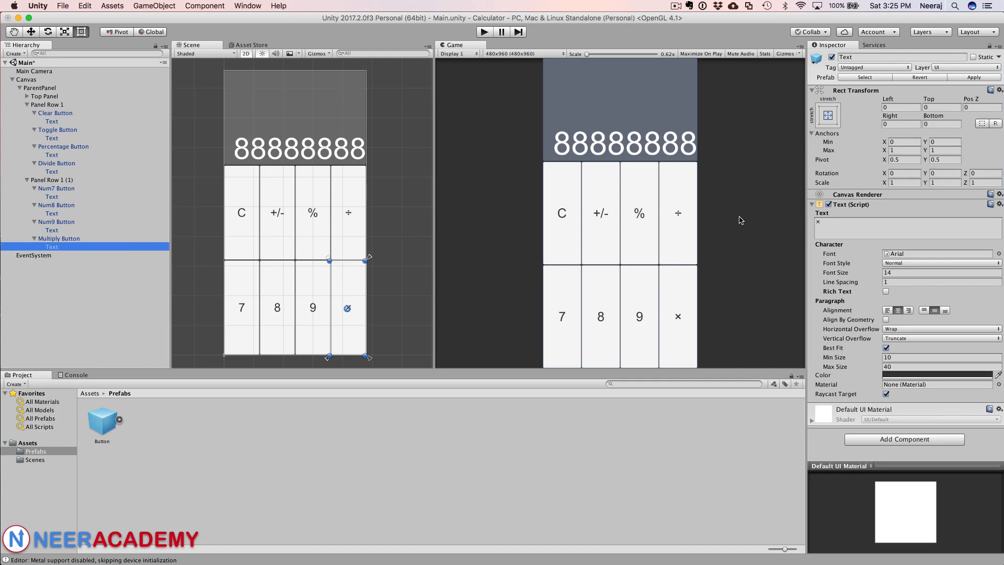
# Step: Collapse Panel Row 1 and its copy in the hierarchy and duplicate the copied row
pyautogui.click(36, 181)
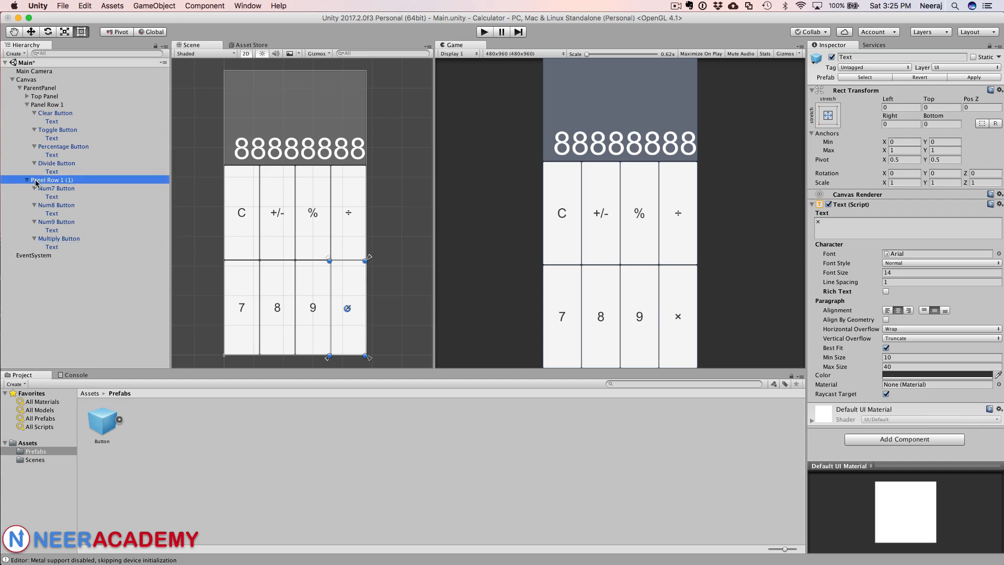
pyautogui.click(28, 104)
pyautogui.click(27, 113)
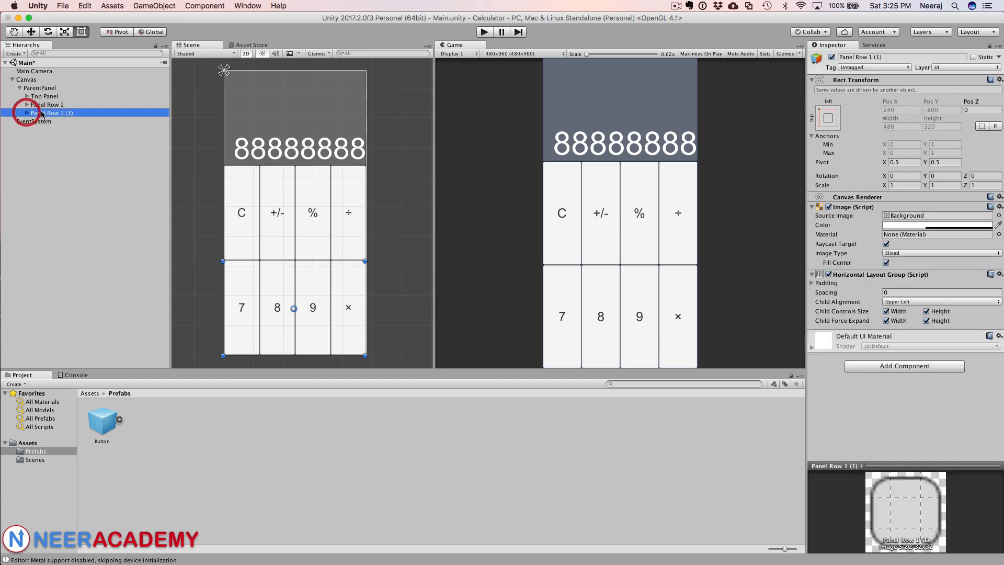
pyautogui.rightClick(41, 117)
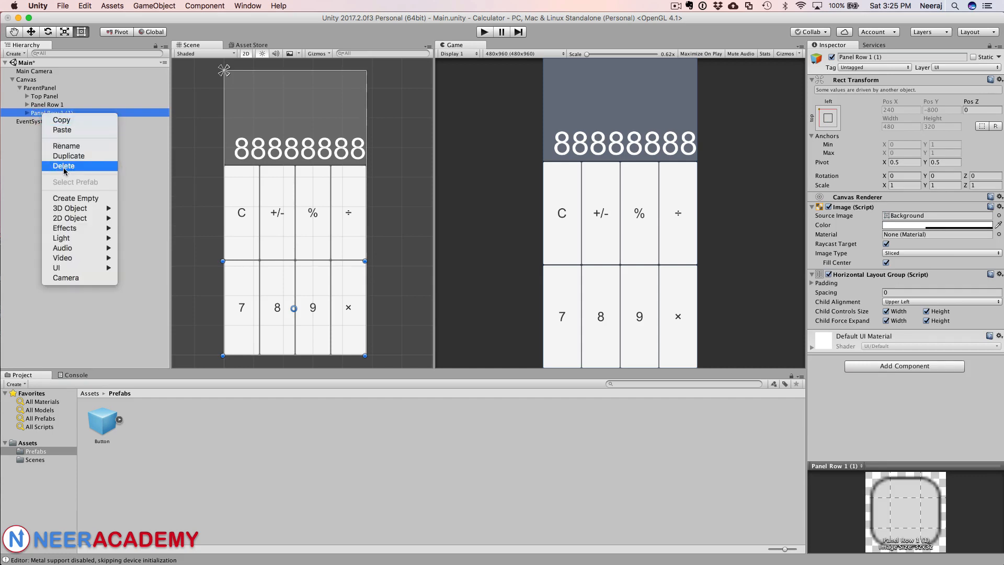
pyautogui.click(59, 155)
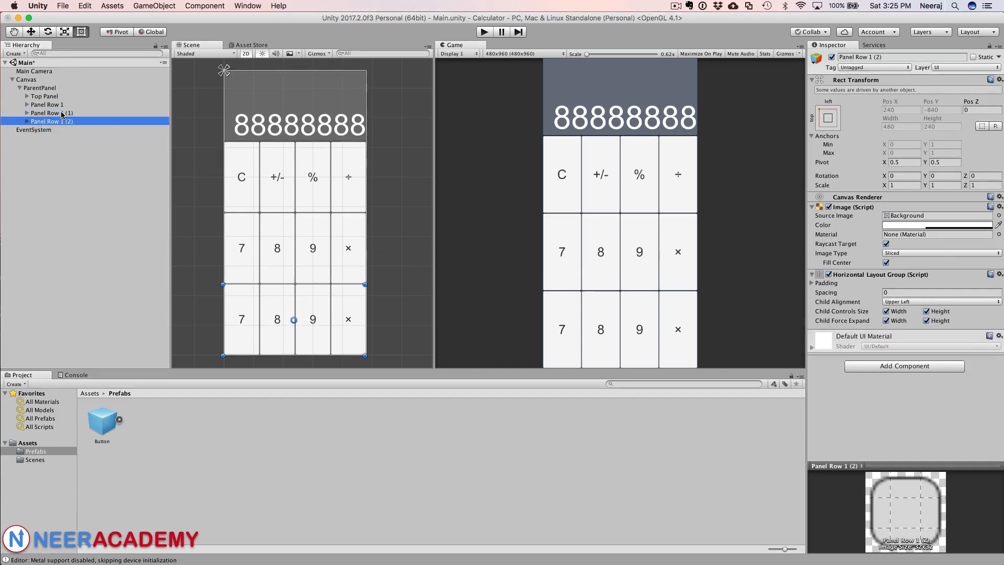
# Step: Rename the first row copy as Panel Row 2
pyautogui.moveTo(869, 56); pyautogui.dragTo(886, 55)
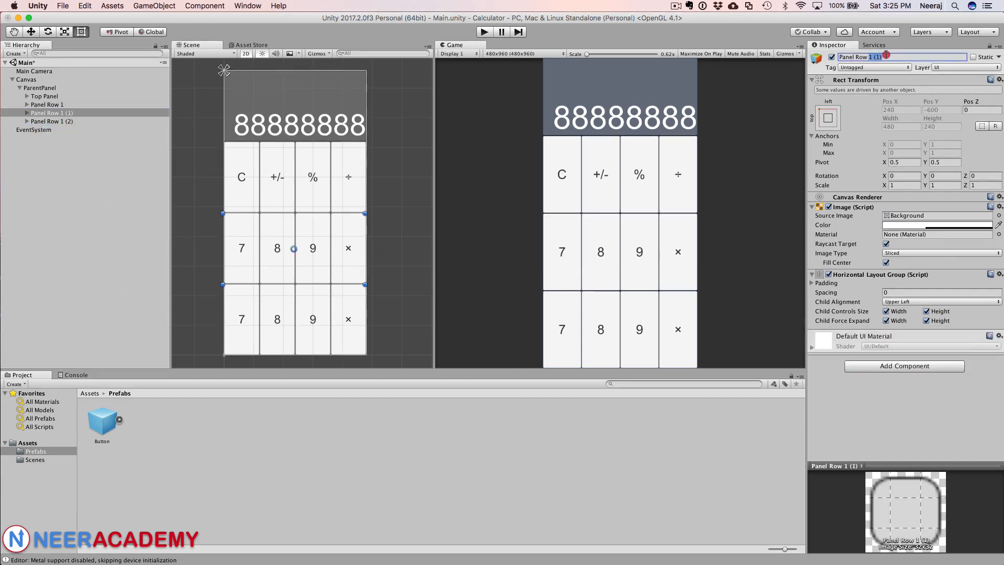
pyautogui.write('2')
pyautogui.press('Return')
# Step: Rename the second row copy as Panel Row 3
pyautogui.click(56, 121)
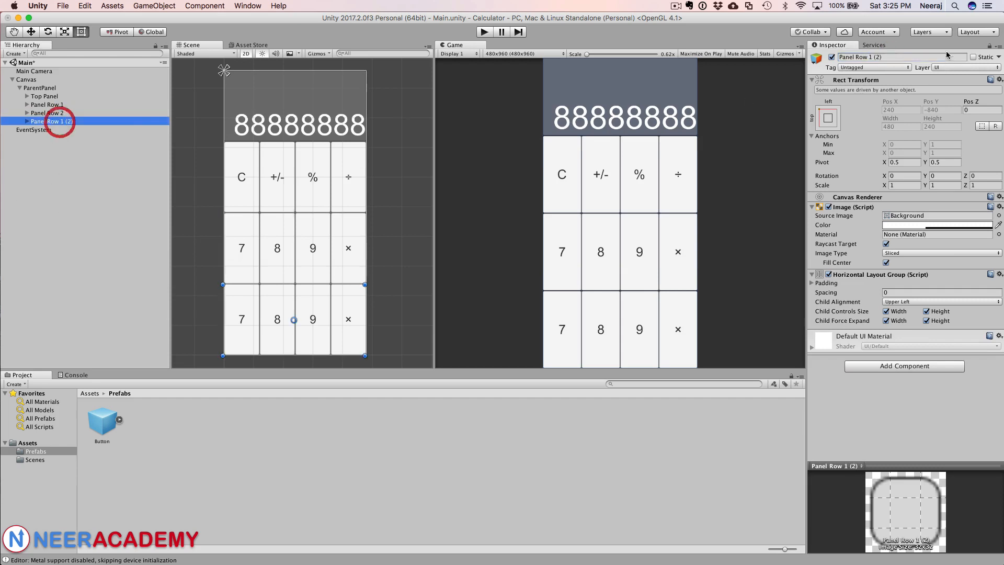
pyautogui.moveTo(869, 56); pyautogui.dragTo(895, 57)
pyautogui.write('3')
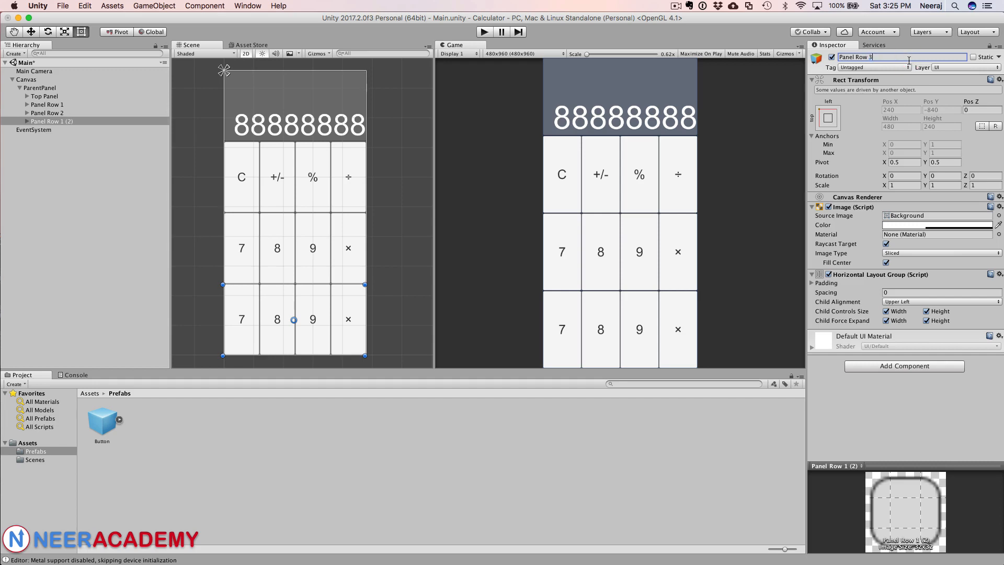
pyautogui.press('Return')
# Step: Expand Panel Row 3 and set the first button's Text label to 4
pyautogui.click(27, 122)
pyautogui.click(52, 130)
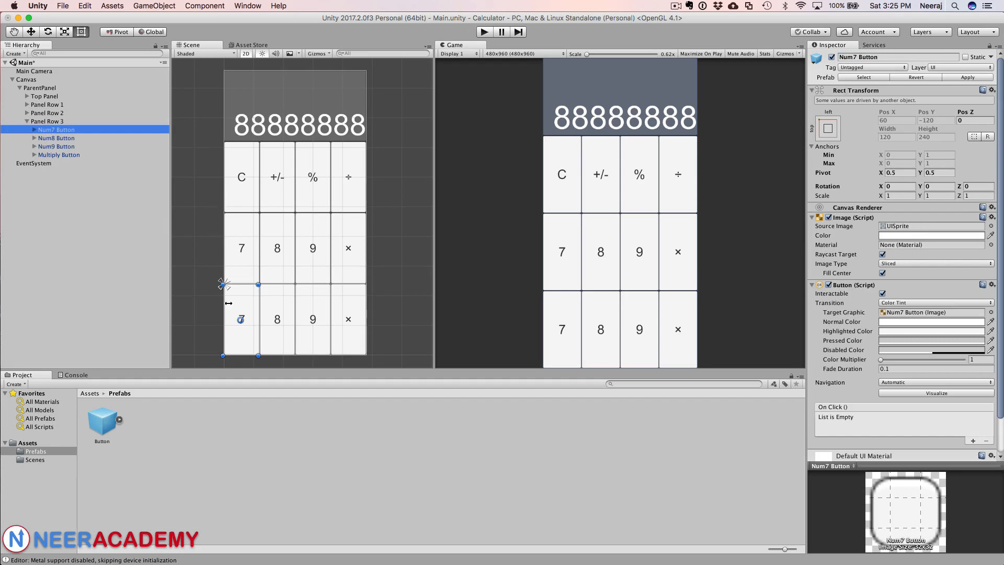
pyautogui.click(35, 130)
pyautogui.click(52, 138)
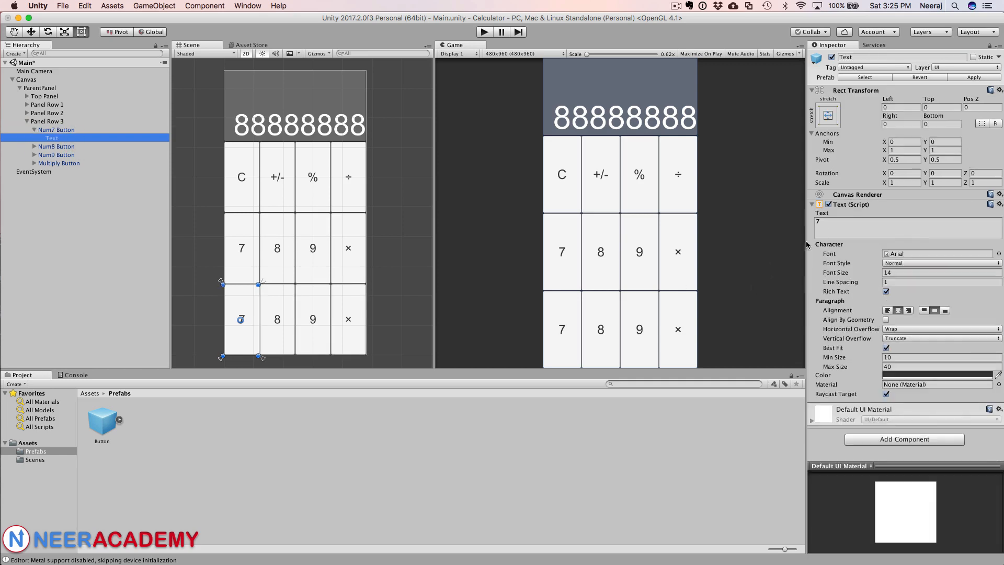
pyautogui.click(811, 221)
pyautogui.write('4')
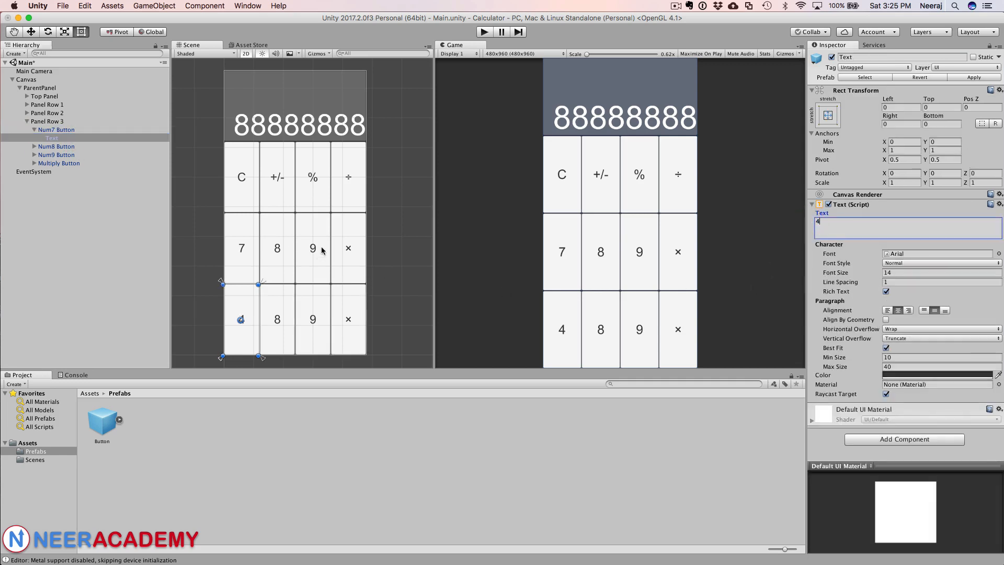
pyautogui.press('Return')
pyautogui.press('BackSpace')
# Step: Set the second button's Text label in Panel Row 3 to 5
pyautogui.click(34, 146)
pyautogui.click(52, 155)
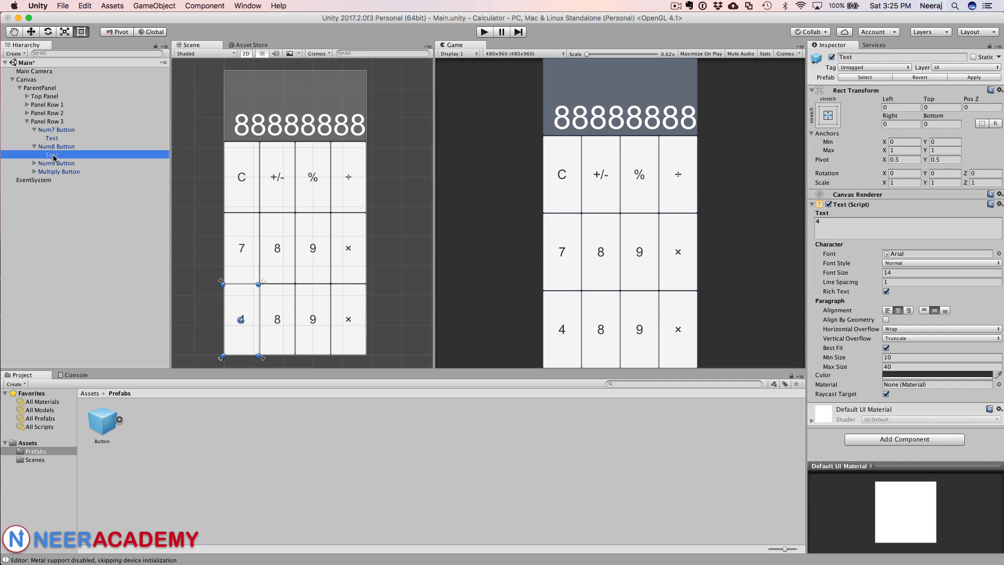
pyautogui.click(821, 223)
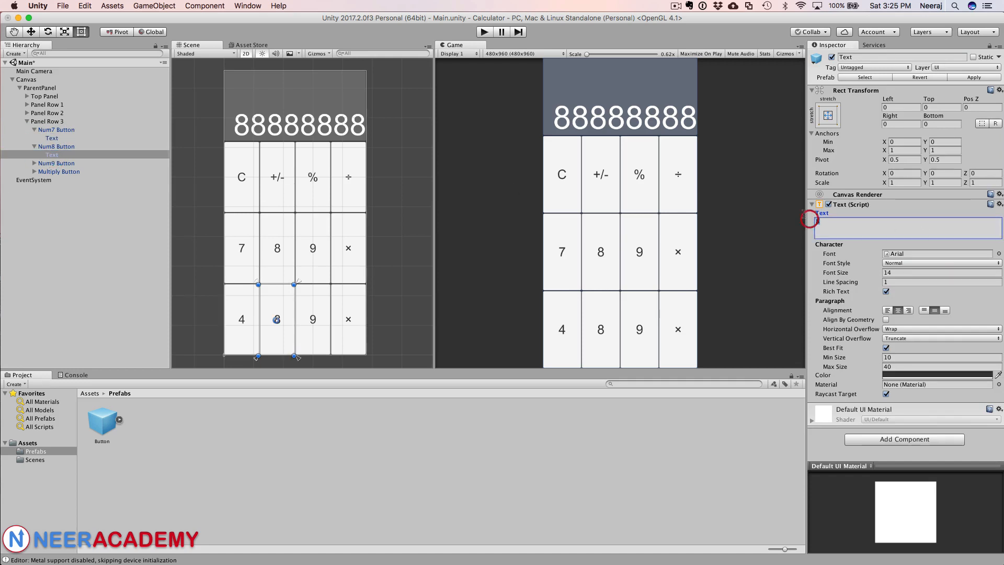
pyautogui.write('5')
# Step: Set the third button's Text label in Panel Row 3 to 6
pyautogui.click(34, 163)
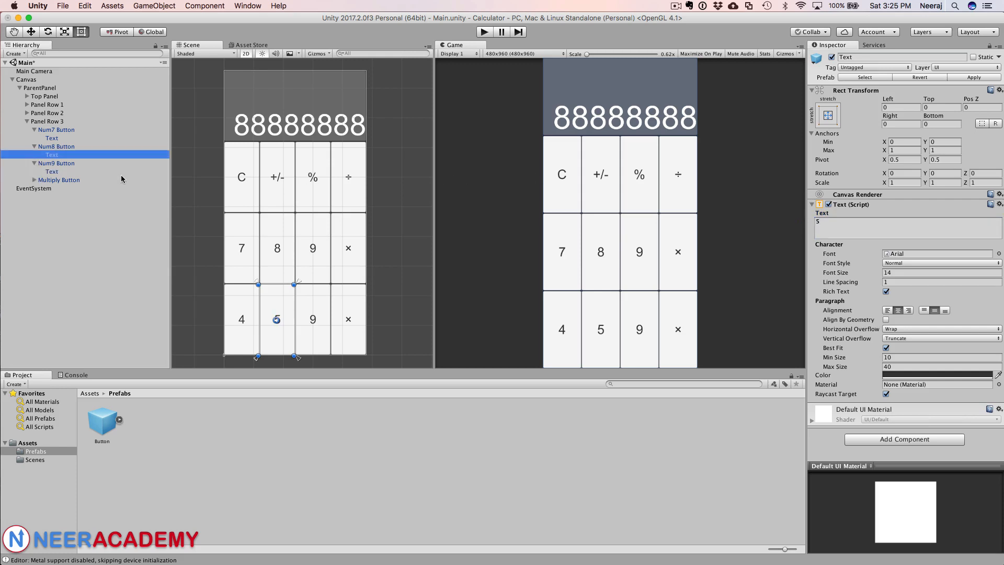
pyautogui.click(52, 172)
pyautogui.click(843, 227)
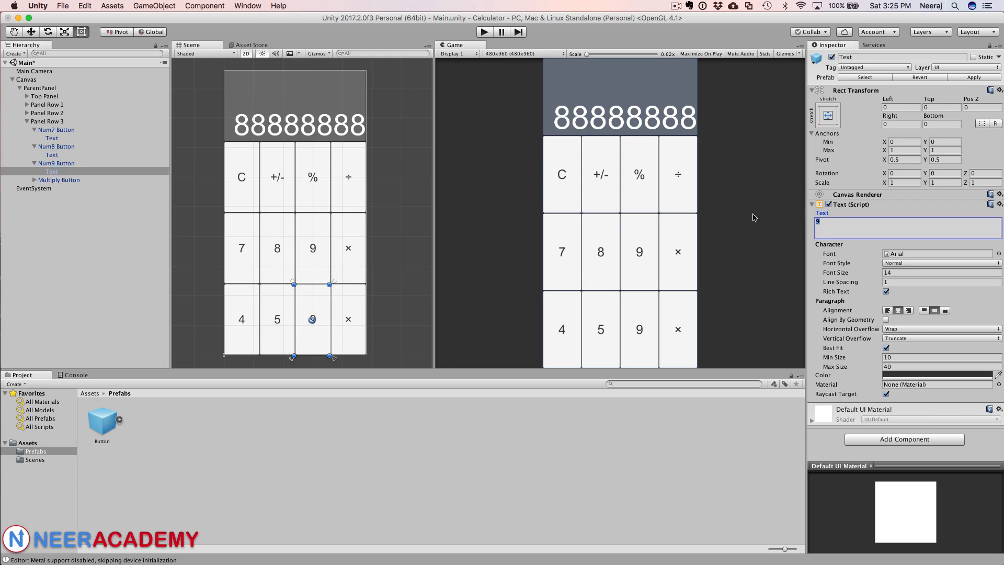
pyautogui.write('6')
# Step: Set the fourth button's Text label in Panel Row 3 to a minus sign -
pyautogui.click(34, 180)
pyautogui.click(52, 188)
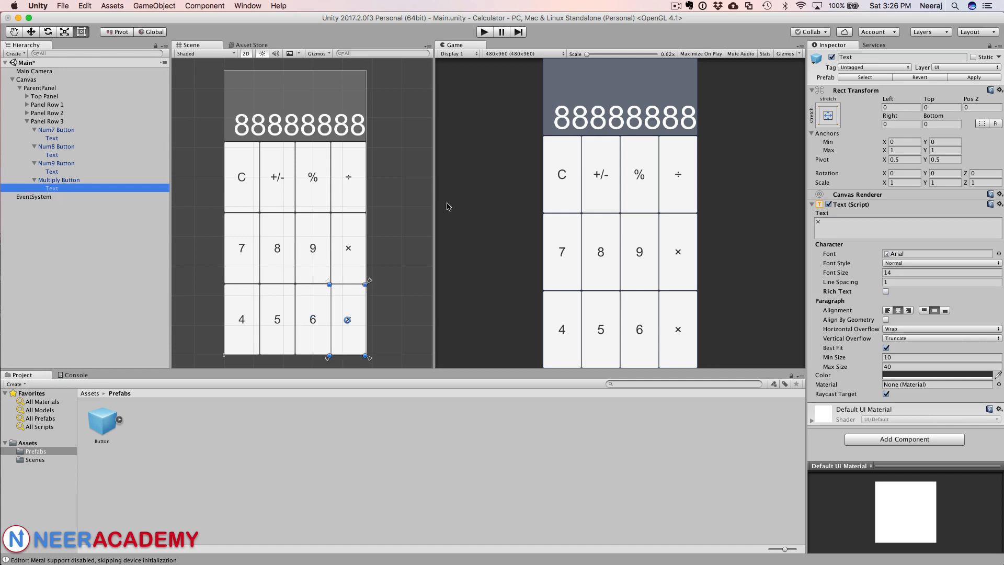
pyautogui.click(811, 219)
pyautogui.write('-')
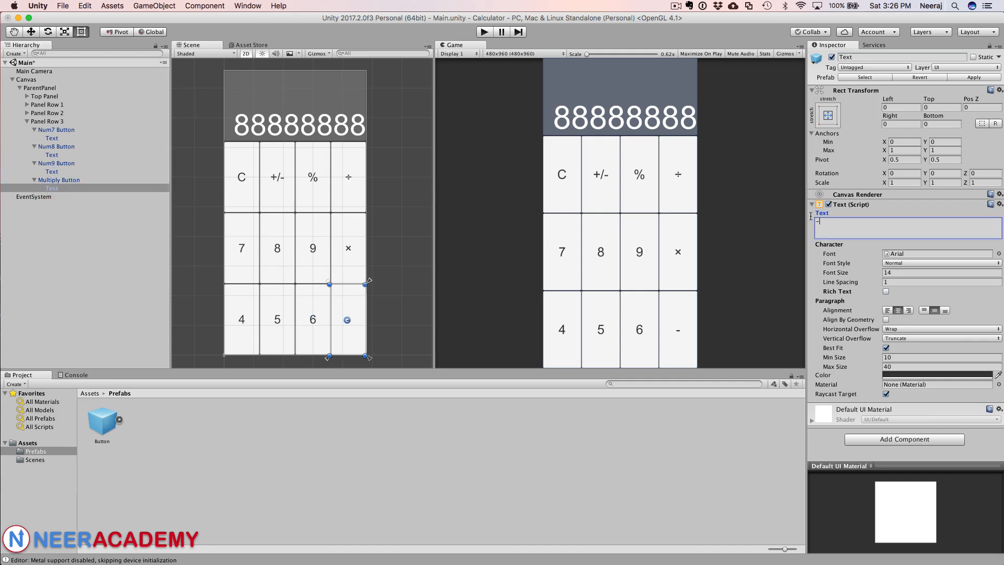
# Step: Try to rename the first two buttons in Panel Row 3 as Num4 and Num5 Button
pyautogui.click(48, 147)
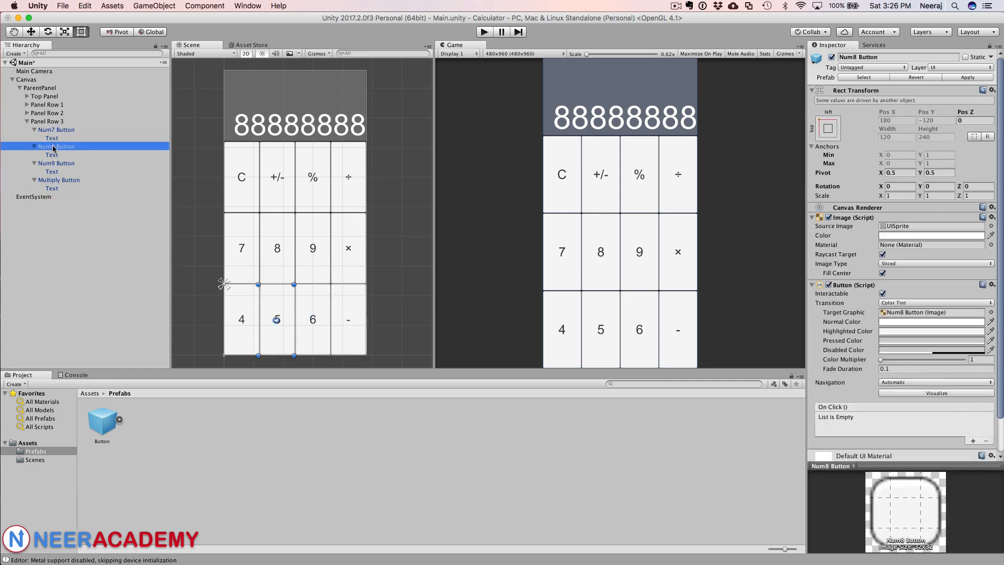
pyautogui.click(68, 130)
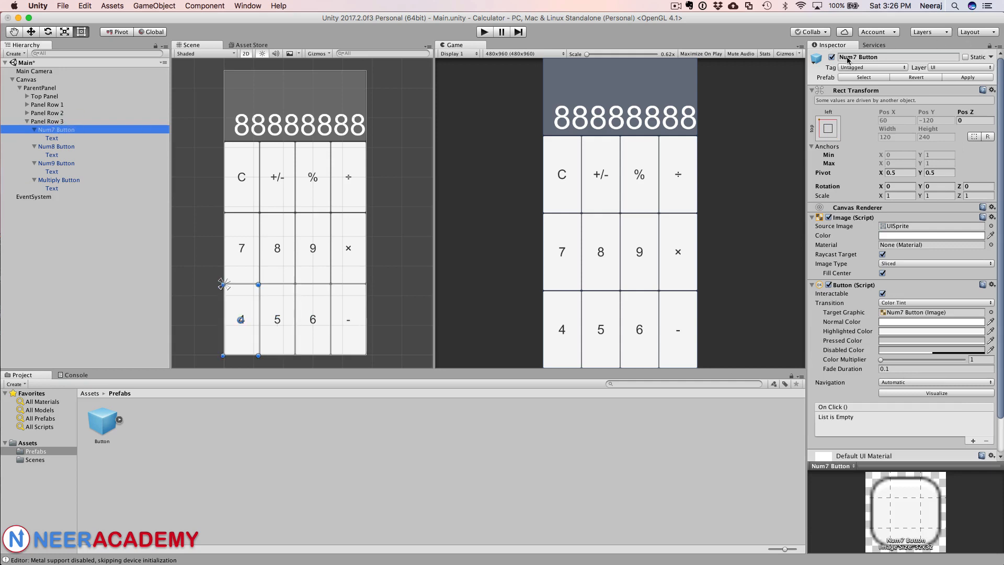
pyautogui.moveTo(857, 57); pyautogui.dragTo(854, 54)
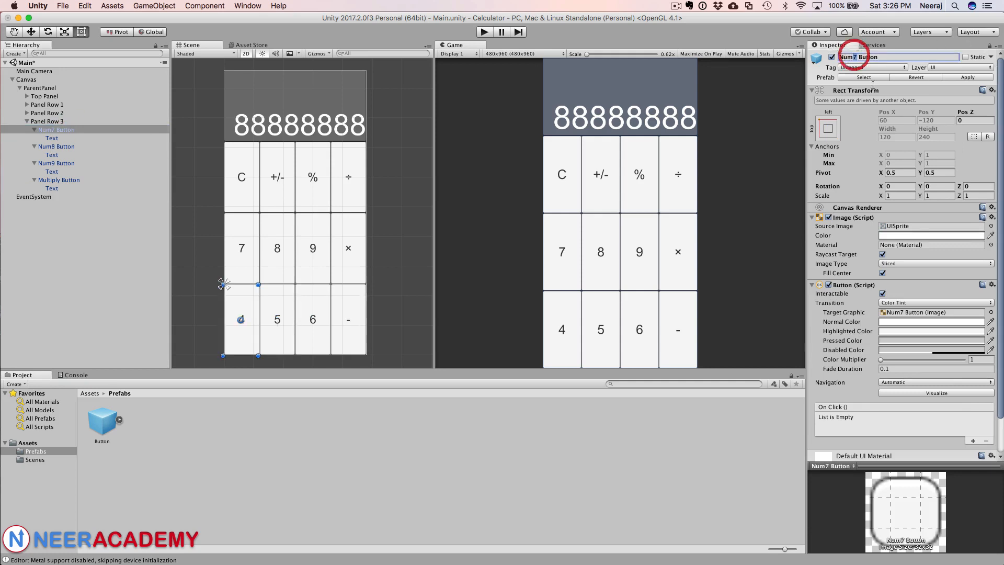
pyautogui.write('4')
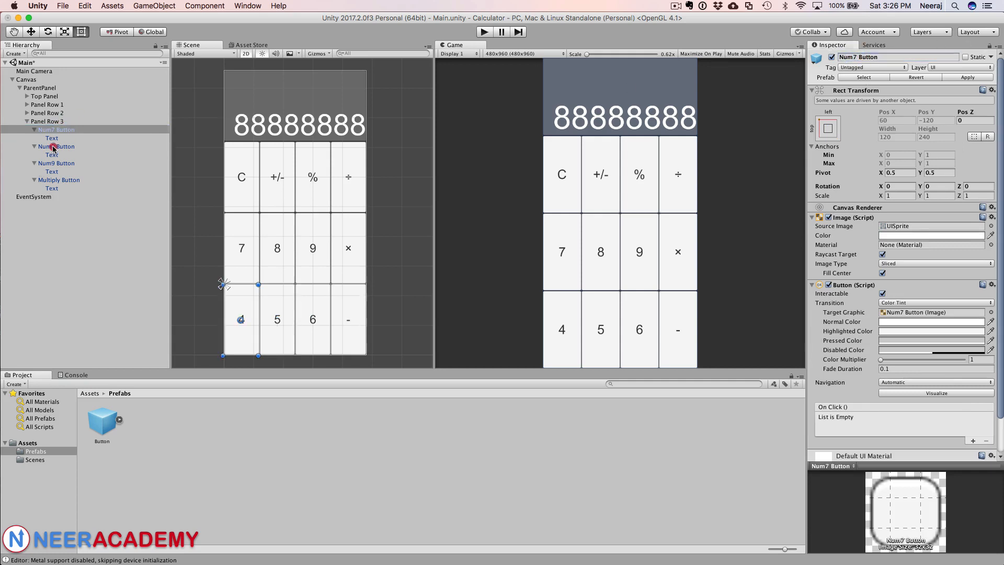
pyautogui.click(53, 147)
pyautogui.moveTo(856, 56); pyautogui.dragTo(853, 54)
pyautogui.write('5')
pyautogui.click(62, 163)
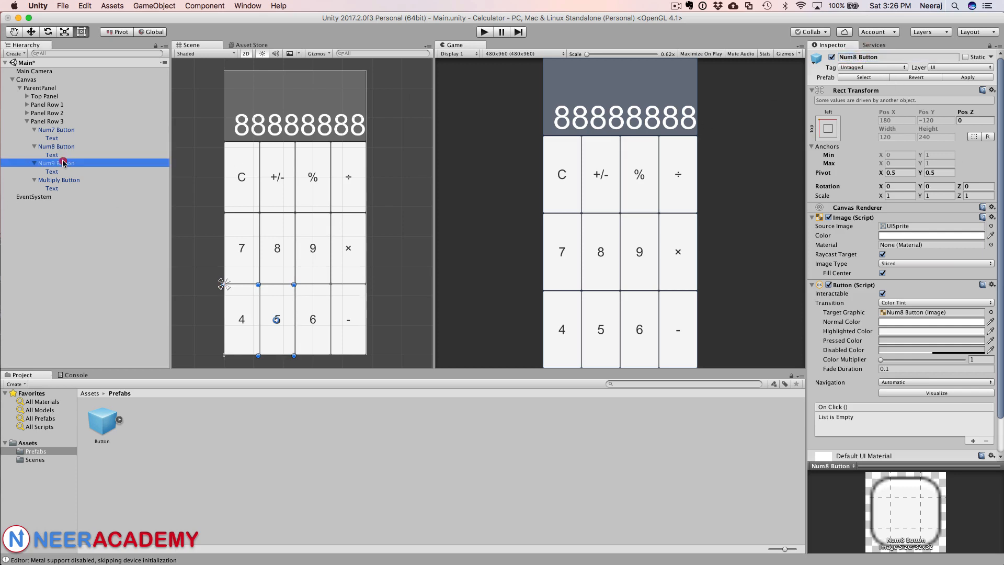
pyautogui.click(854, 57)
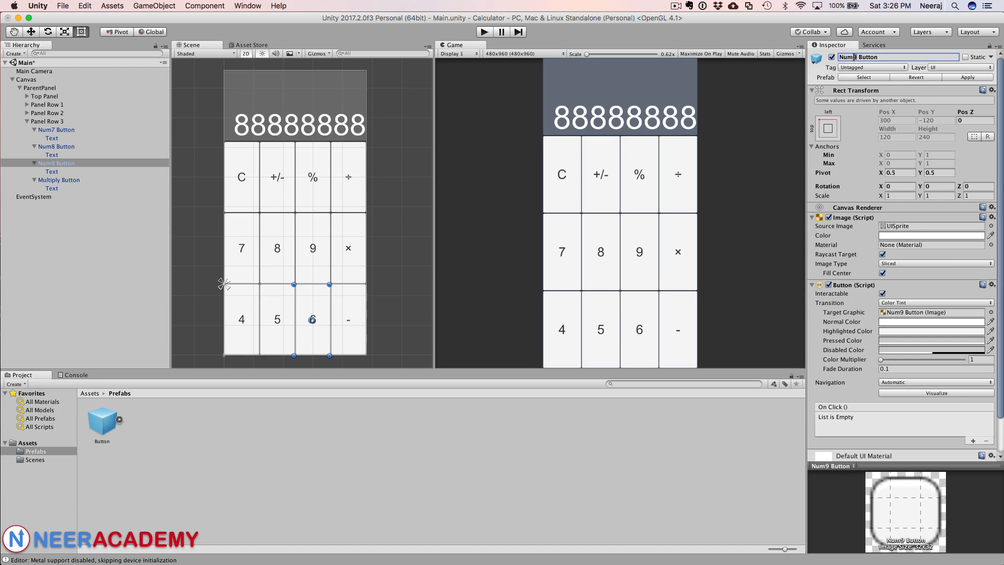
# Step: Rename the fourth button in Panel Row 3 as Minus Button
pyautogui.click(53, 180)
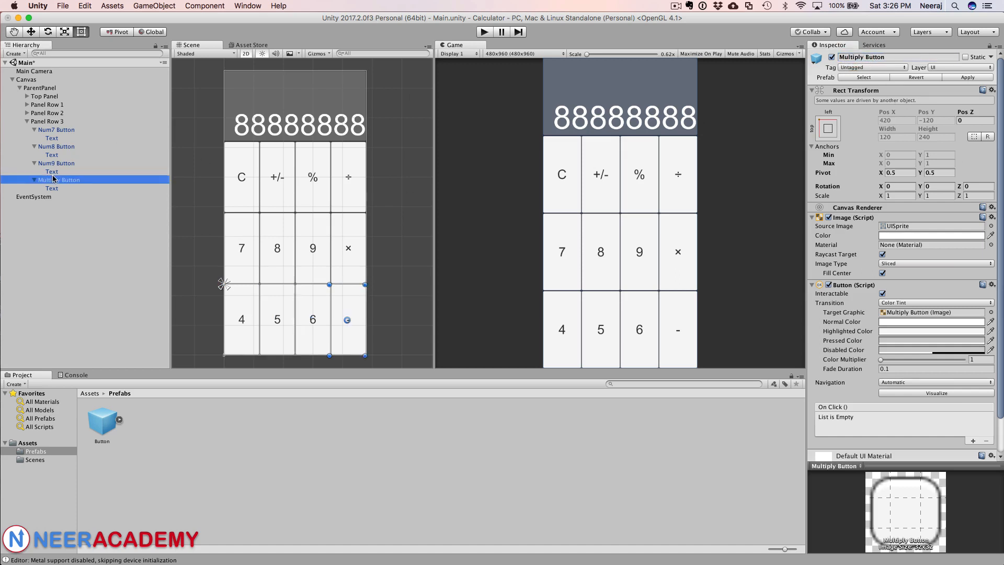
pyautogui.doubleClick(850, 57)
pyautogui.write('Minus')
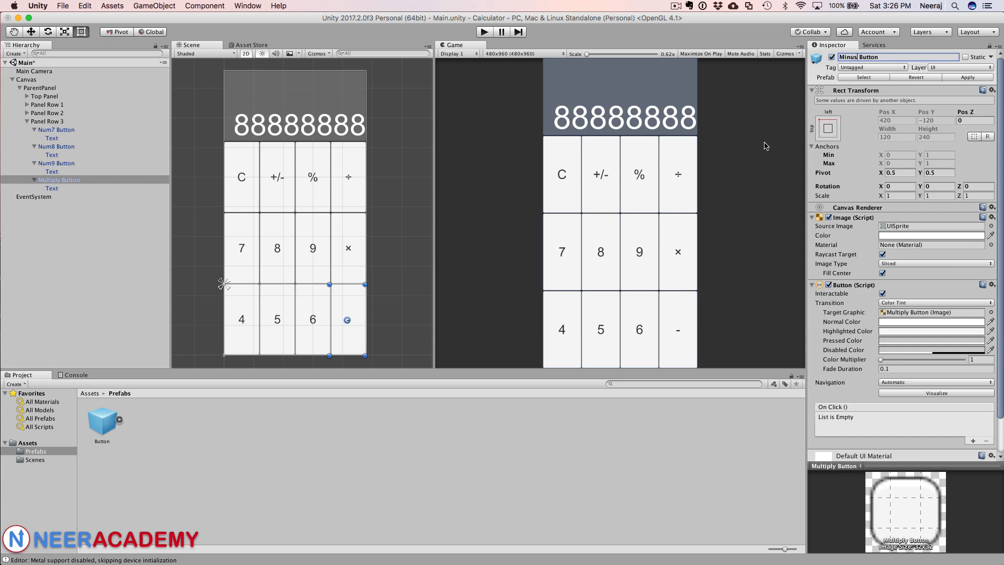
pyautogui.press('Return')
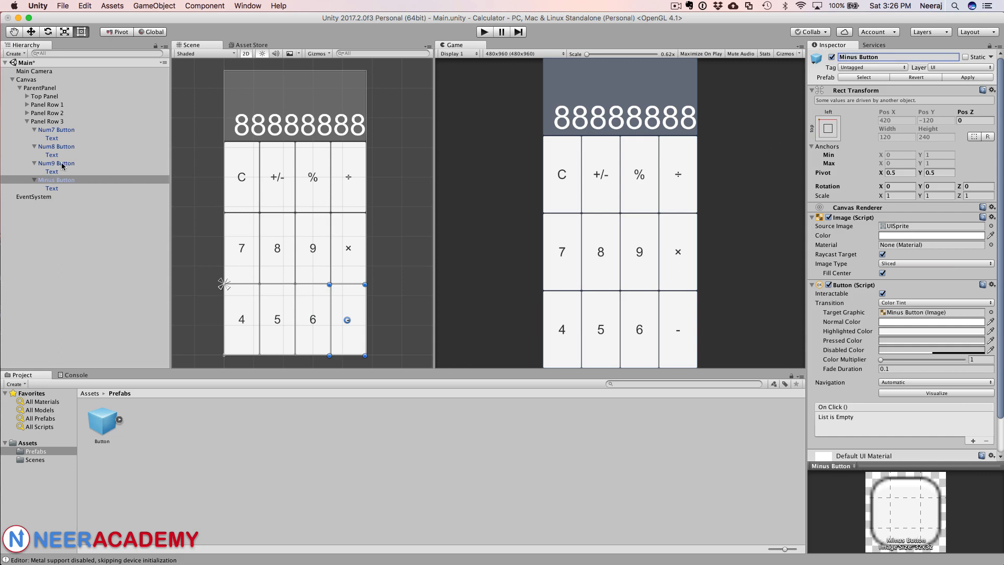
# Step: Rename the first button in Panel Row 3 as Num4 Button
pyautogui.click(62, 163)
pyautogui.click(63, 130)
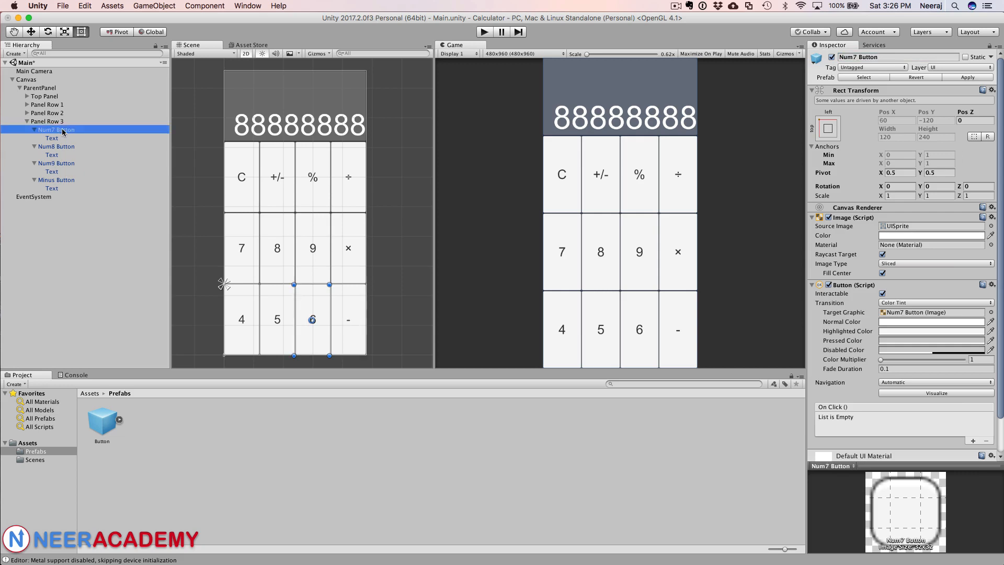
pyautogui.click(853, 55)
pyautogui.press('BackSpace')
pyautogui.write('4')
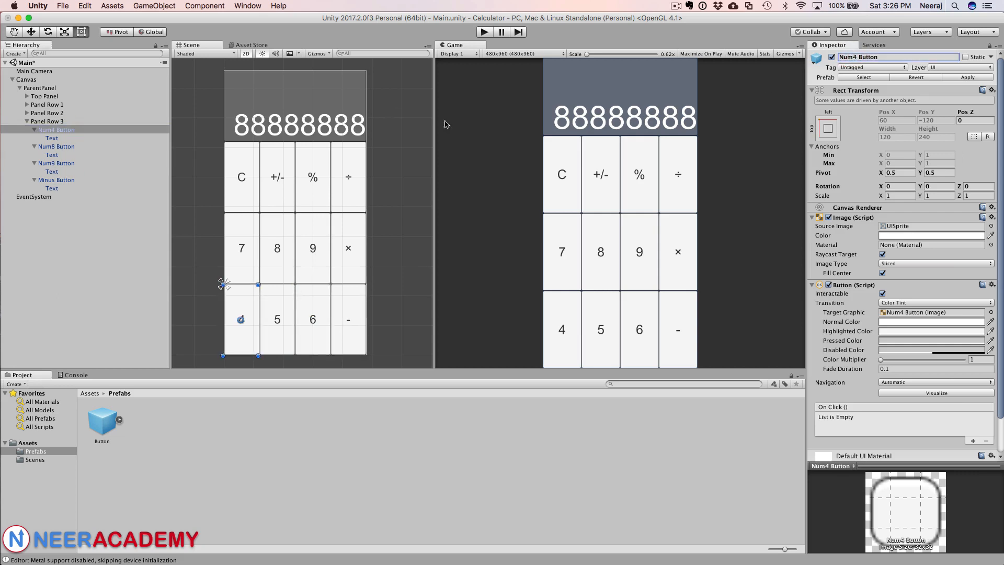
# Step: Rename the second and third buttons in Panel Row 3 as Num5 Button and Num6 Button
pyautogui.click(85, 147)
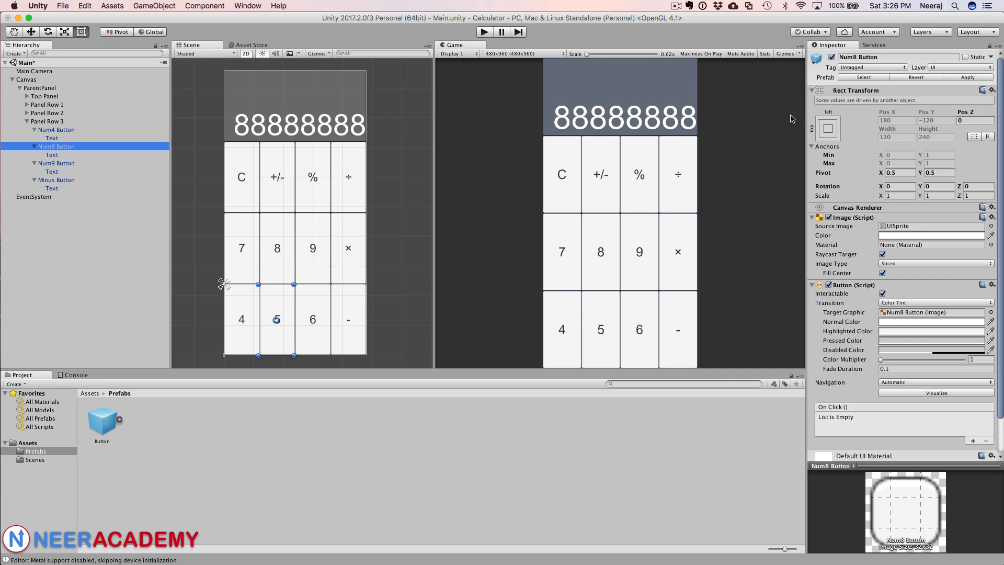
pyautogui.click(855, 57)
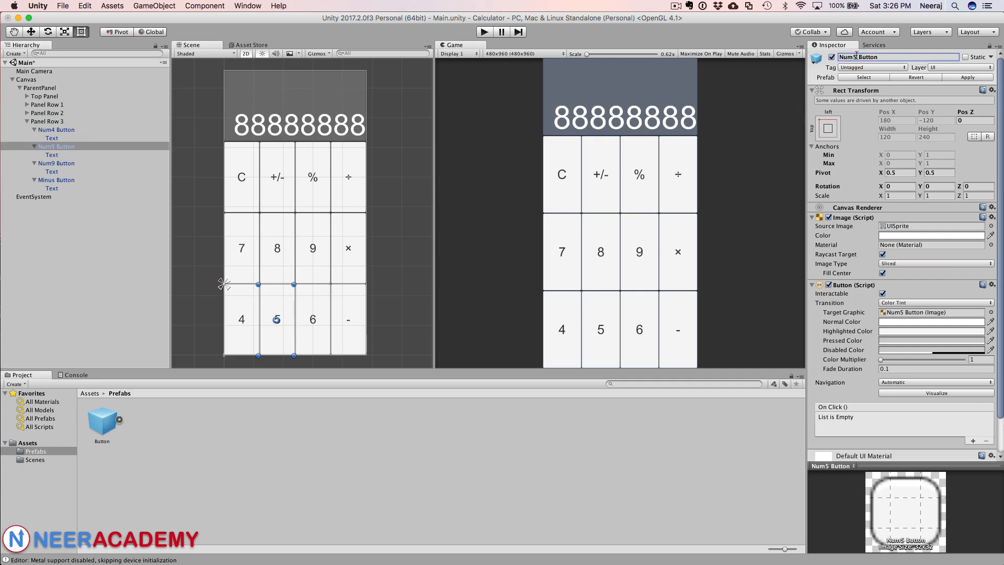
pyautogui.click(72, 163)
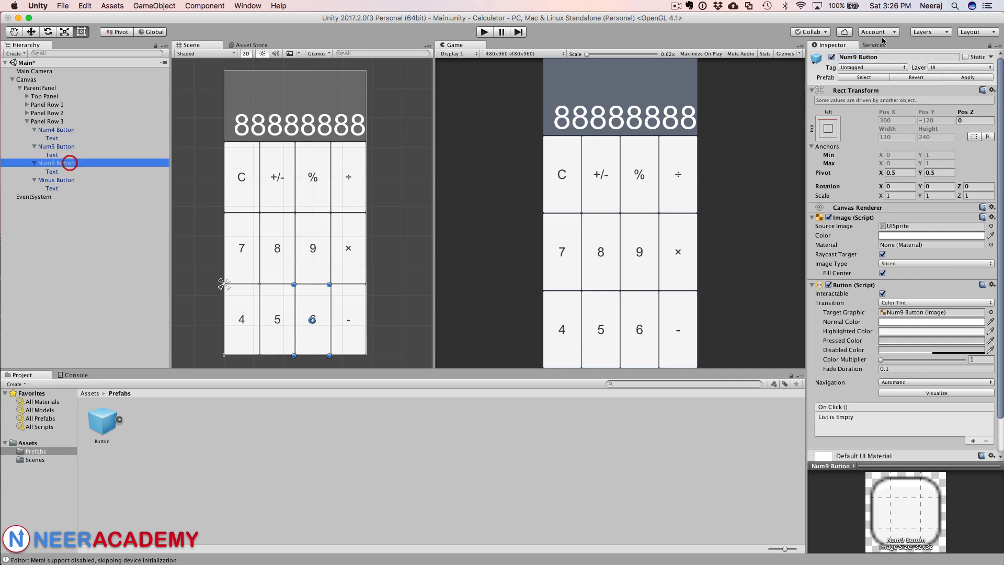
pyautogui.click(854, 56)
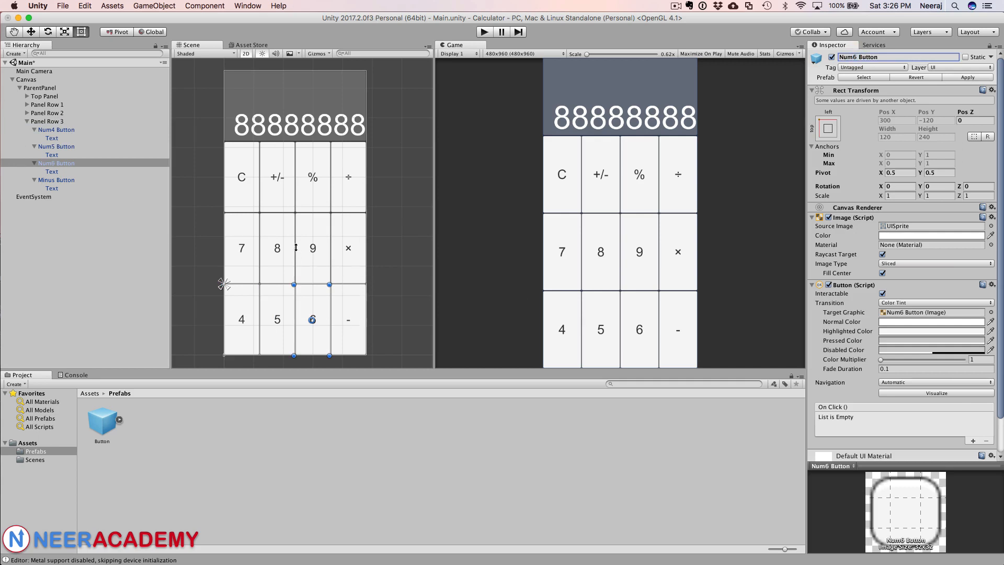
# Step: Duplicate Panel Row 3 and rename the copy as Panel Row 4
pyautogui.press('super+Tab')
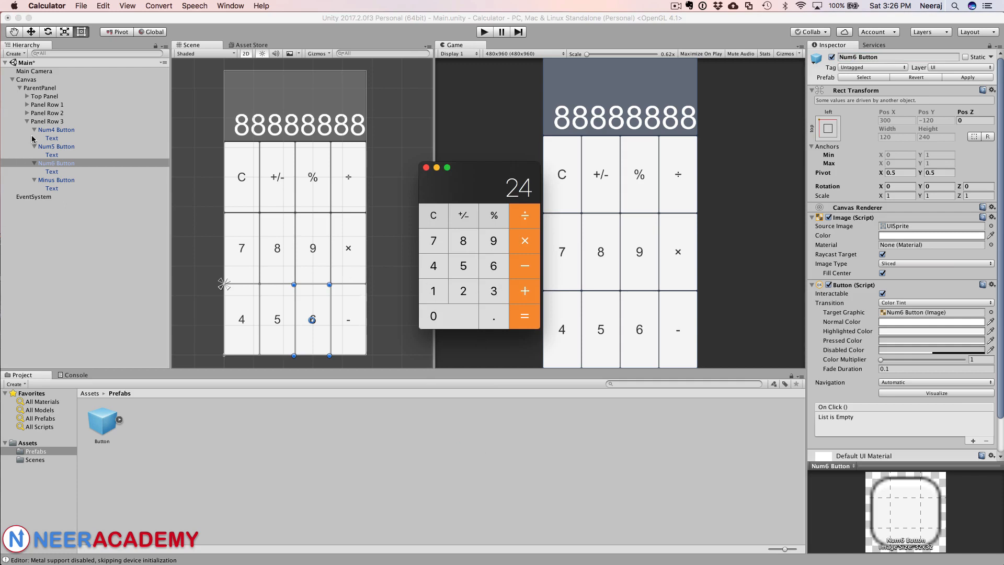
pyautogui.click(39, 121)
pyautogui.rightClick(39, 121)
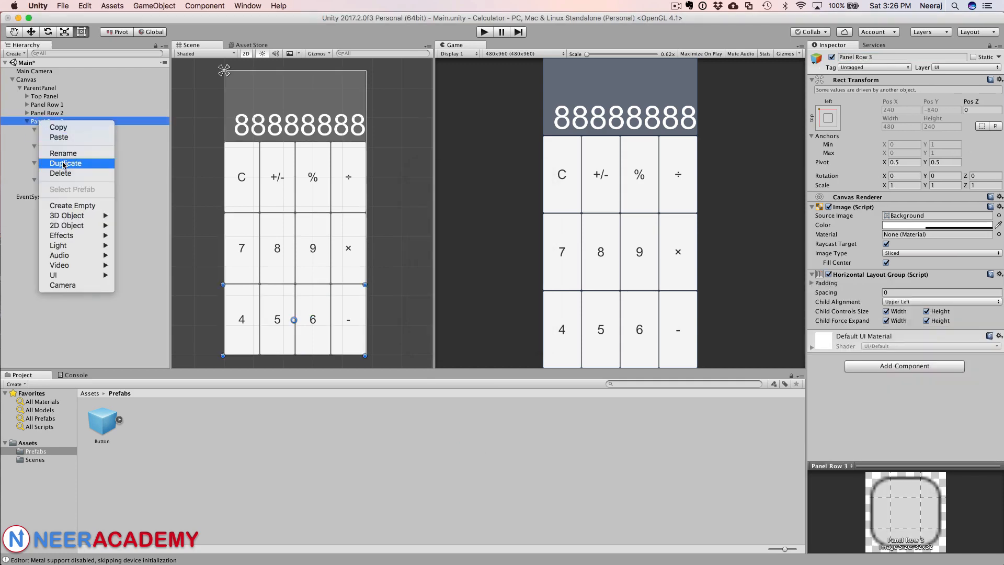
pyautogui.click(63, 163)
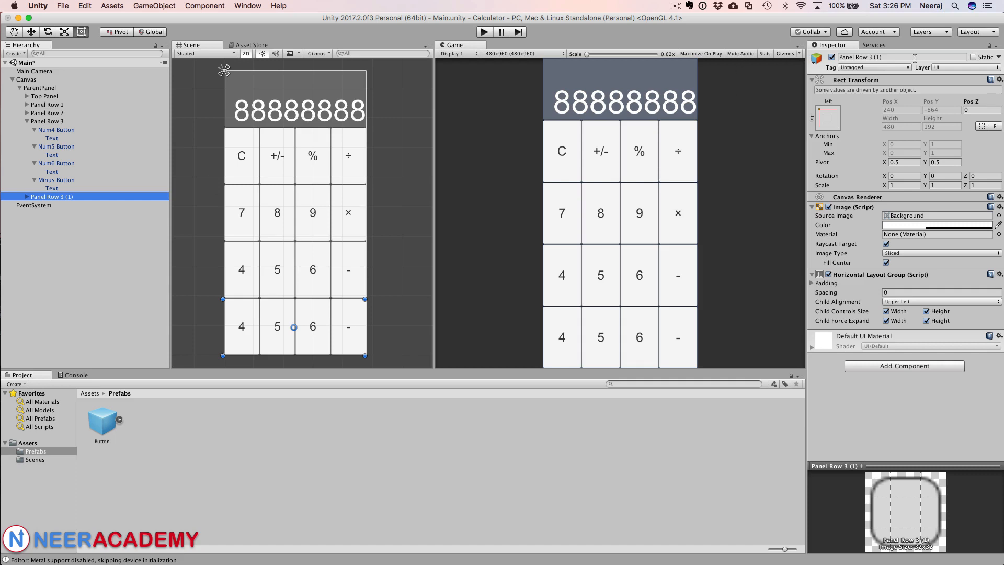
pyautogui.click(868, 57)
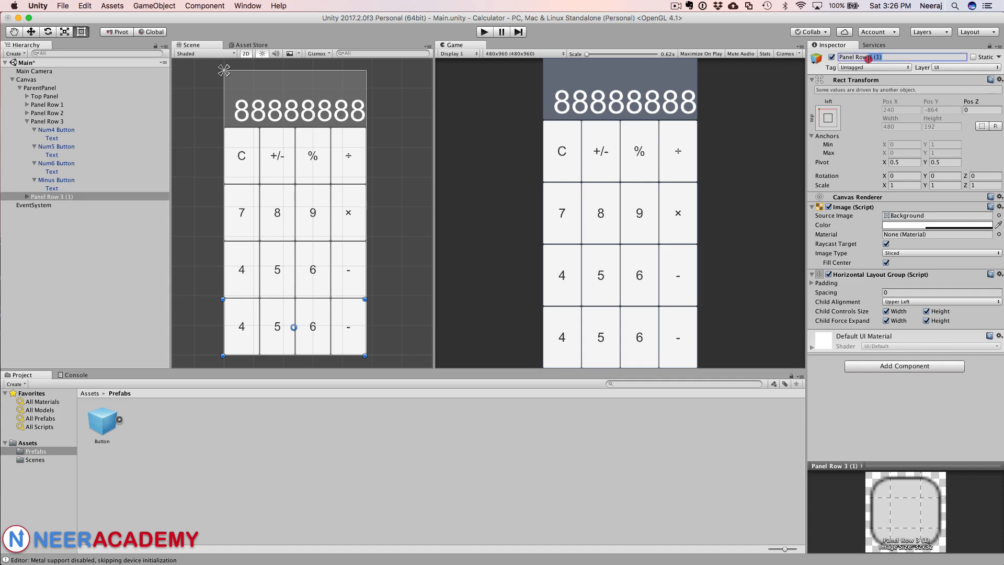
pyautogui.write('5')
pyautogui.press('Return')
# Step: Rename the first button in Panel Row 4 as Num1 Button
pyautogui.click(27, 197)
pyautogui.click(56, 204)
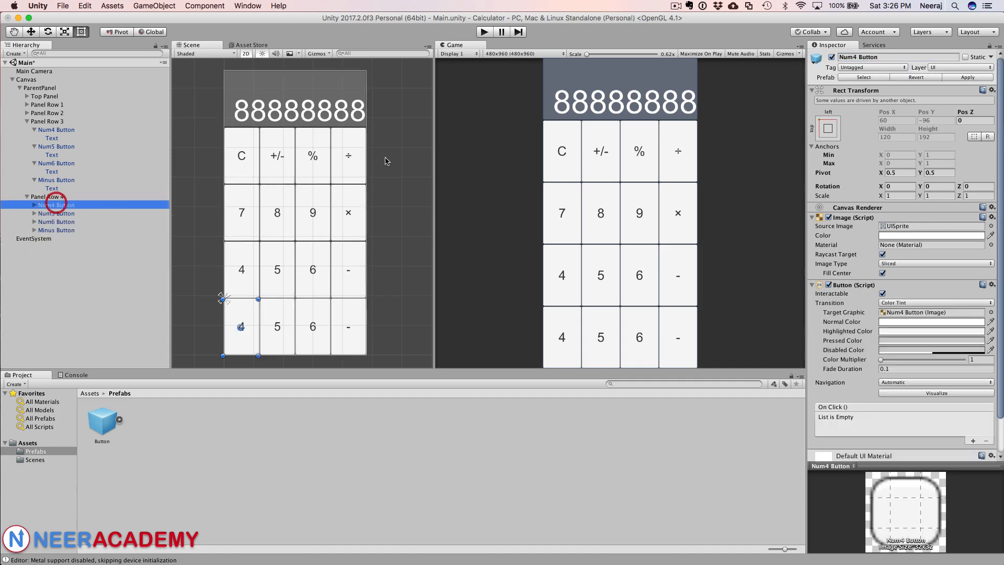
pyautogui.click(853, 56)
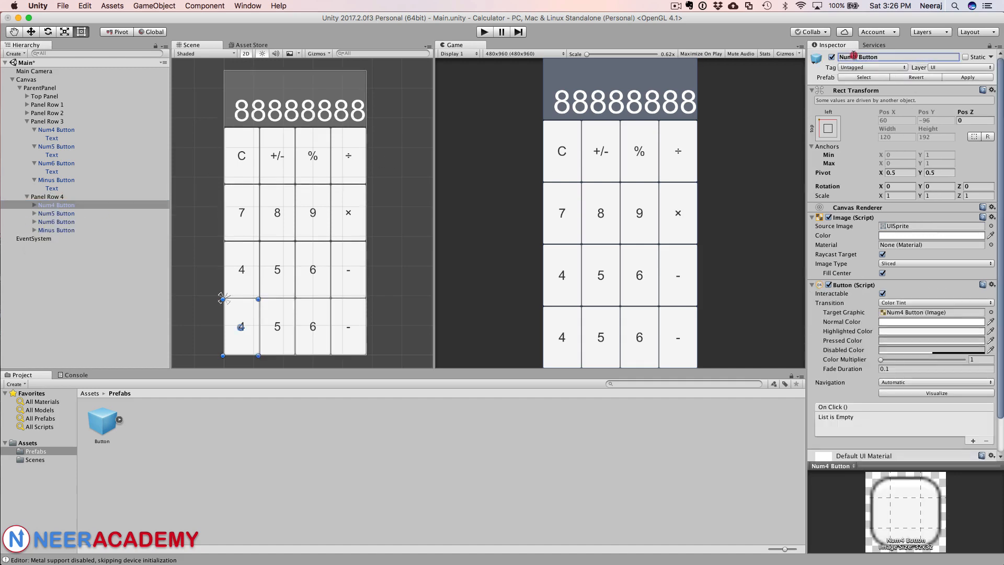
pyautogui.press('BackSpace')
pyautogui.write('1')
# Step: Rename the second and third buttons in Panel Row 4 as Num2 Button and Num3 Button
pyautogui.click(44, 214)
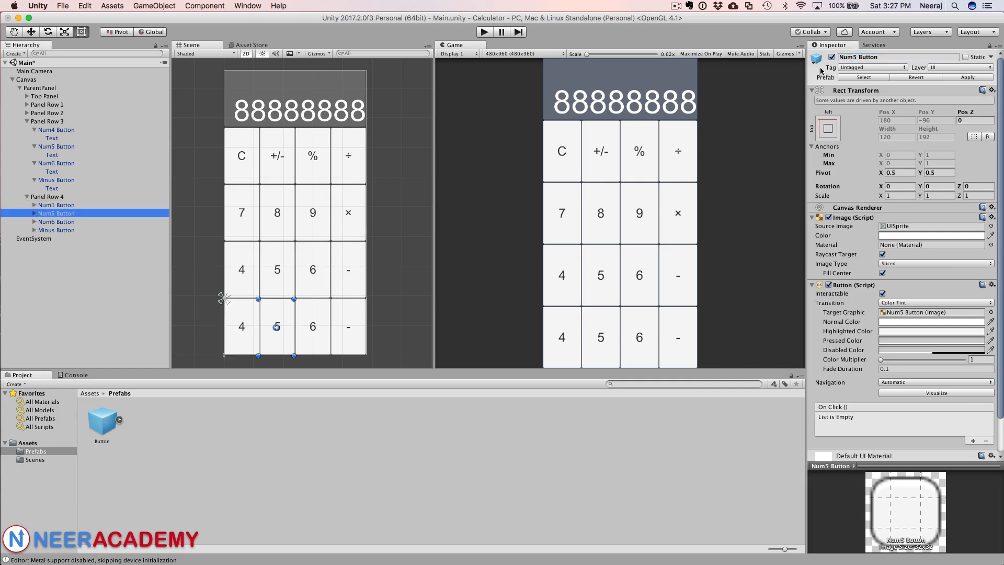
pyautogui.click(857, 57)
pyautogui.press('BackSpace')
pyautogui.write('2')
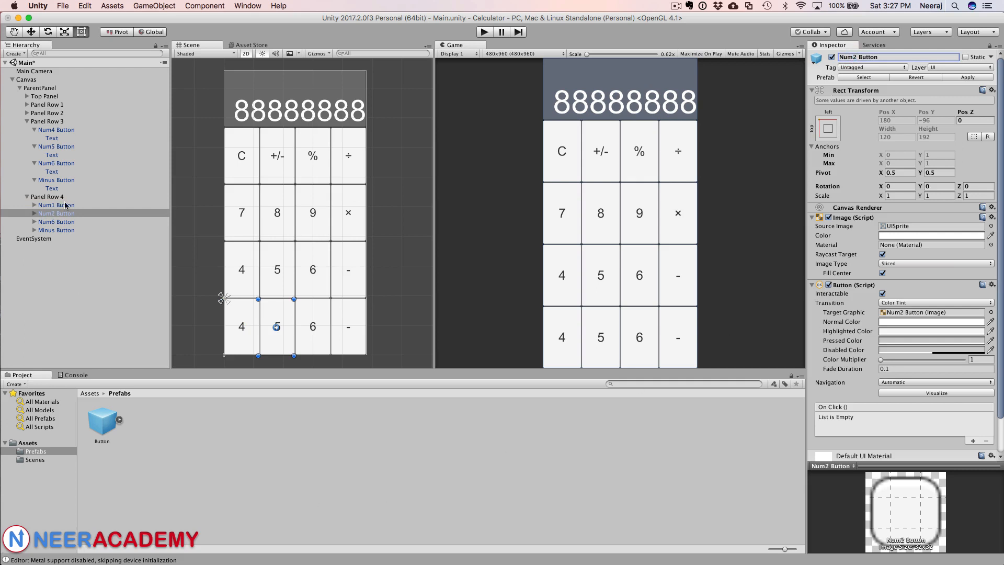
pyautogui.click(65, 222)
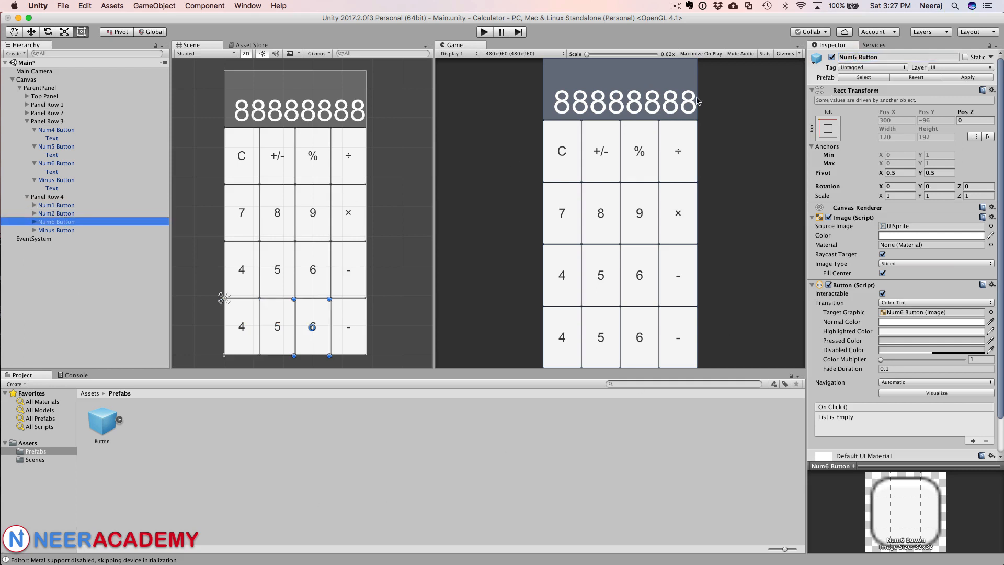
pyautogui.click(856, 57)
pyautogui.press('BackSpace')
pyautogui.write('3')
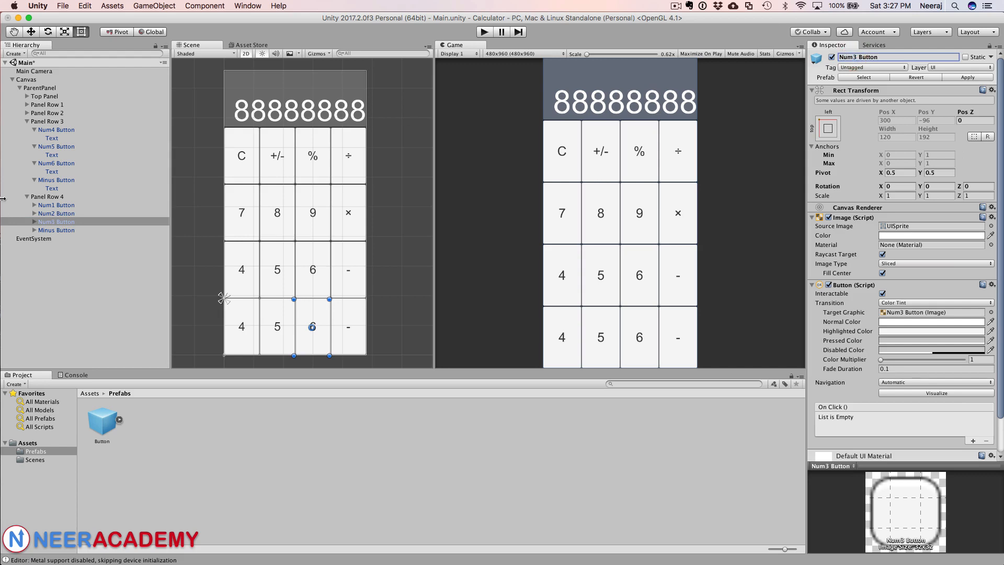
# Step: Rename the fourth button in Panel Row 4 as Plus Button
pyautogui.click(55, 230)
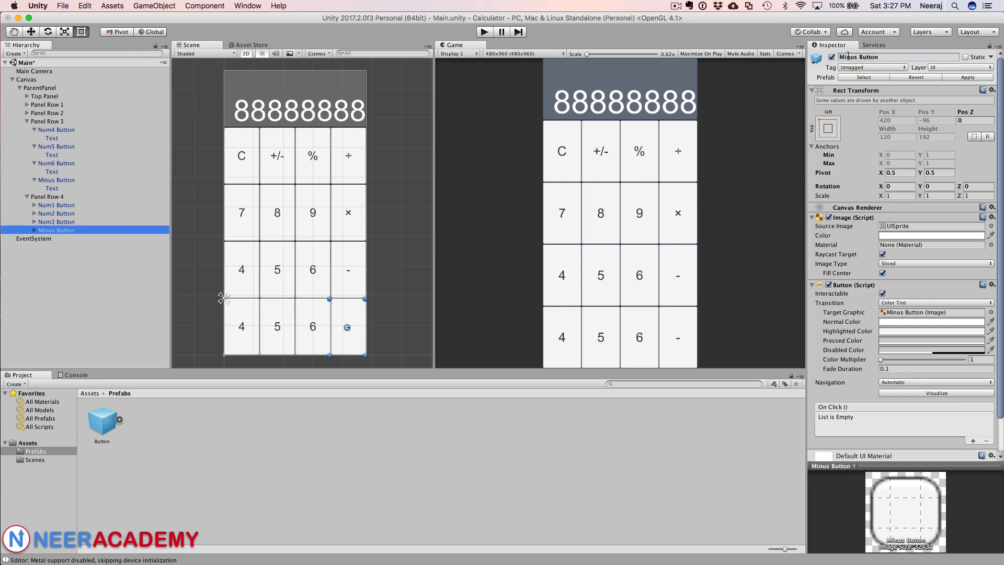
pyautogui.doubleClick(848, 56)
pyautogui.write('Plus')
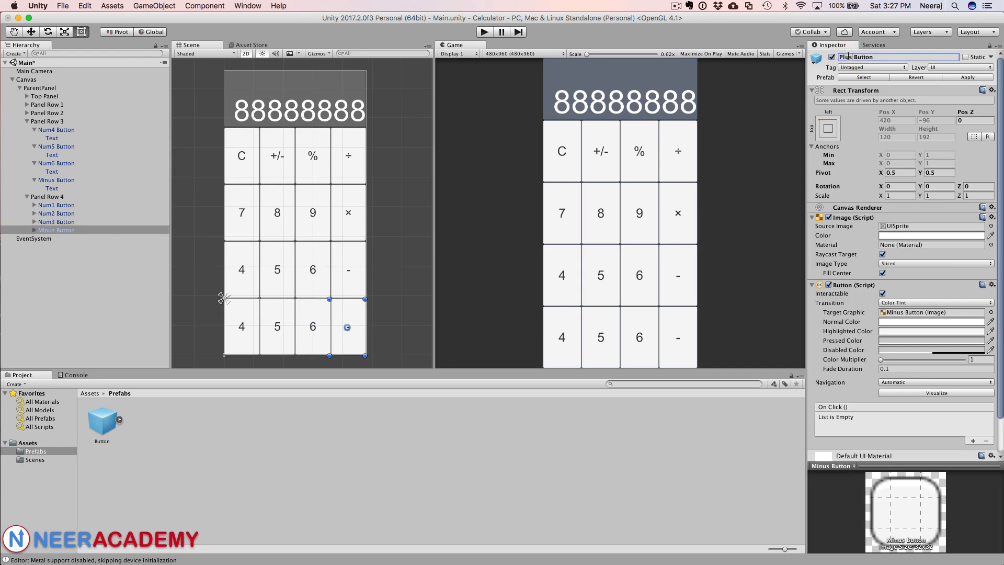
pyautogui.press('Return')
# Step: Set the text labels of Num1 Button and Num2 Button in Panel Row 4 to 1 and 2
pyautogui.click(34, 206)
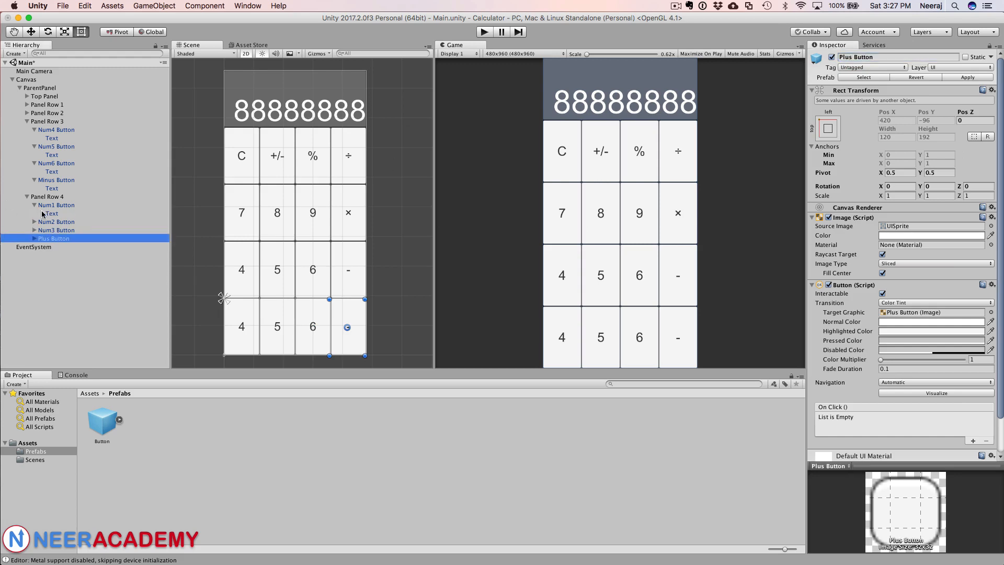
pyautogui.click(44, 213)
pyautogui.click(836, 221)
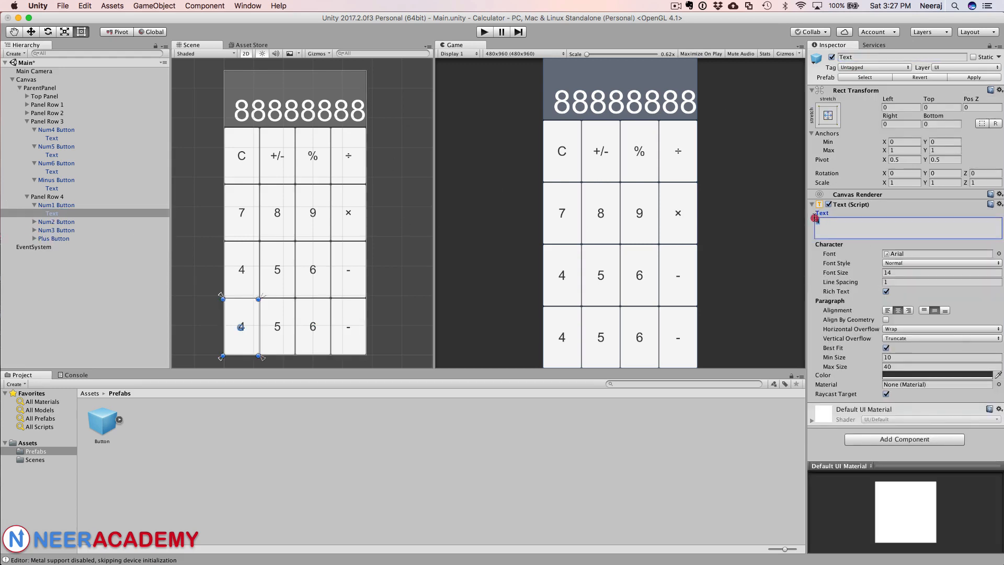
pyautogui.write('1')
pyautogui.click(34, 222)
pyautogui.click(51, 230)
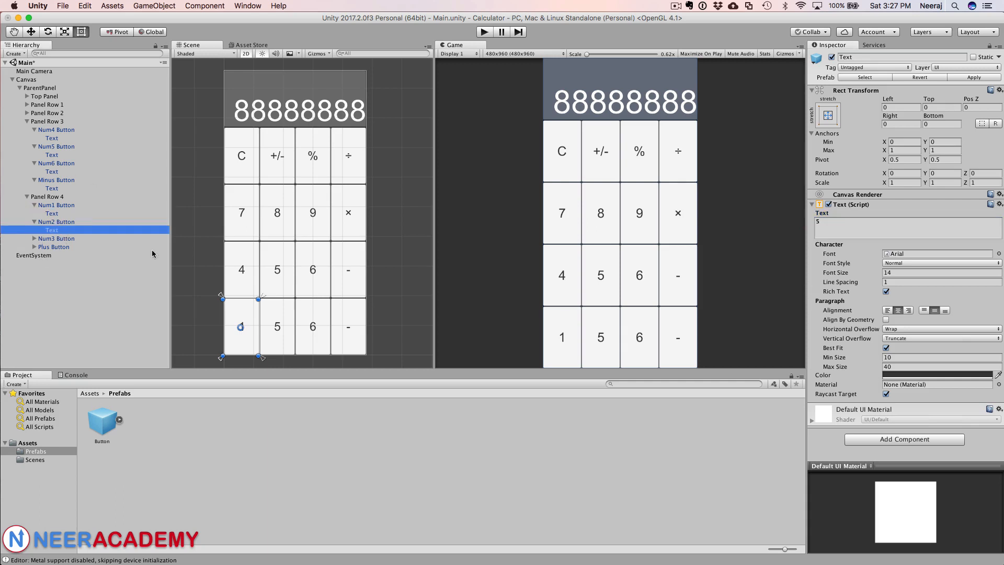
pyautogui.click(814, 220)
pyautogui.write('2')
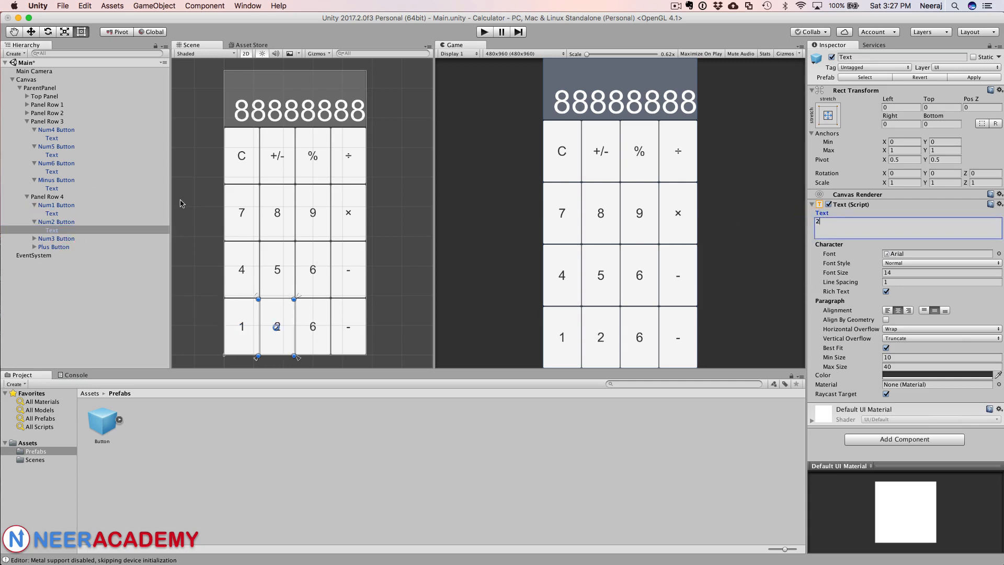
# Step: Set the text labels of Num3 Button and Plus Button in Panel Row 4 to 3 and +
pyautogui.click(34, 238)
pyautogui.click(52, 246)
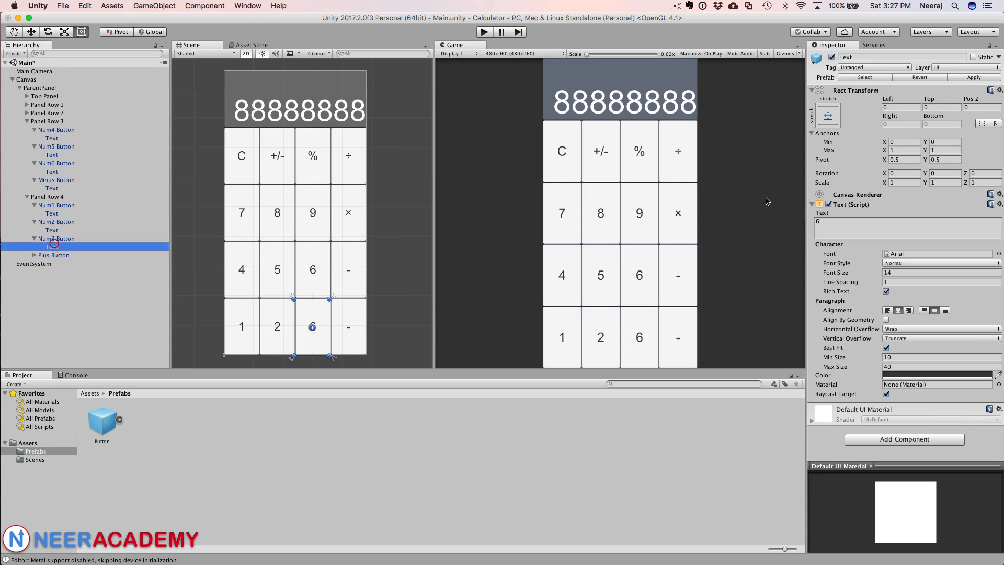
pyautogui.click(832, 220)
pyautogui.write('3')
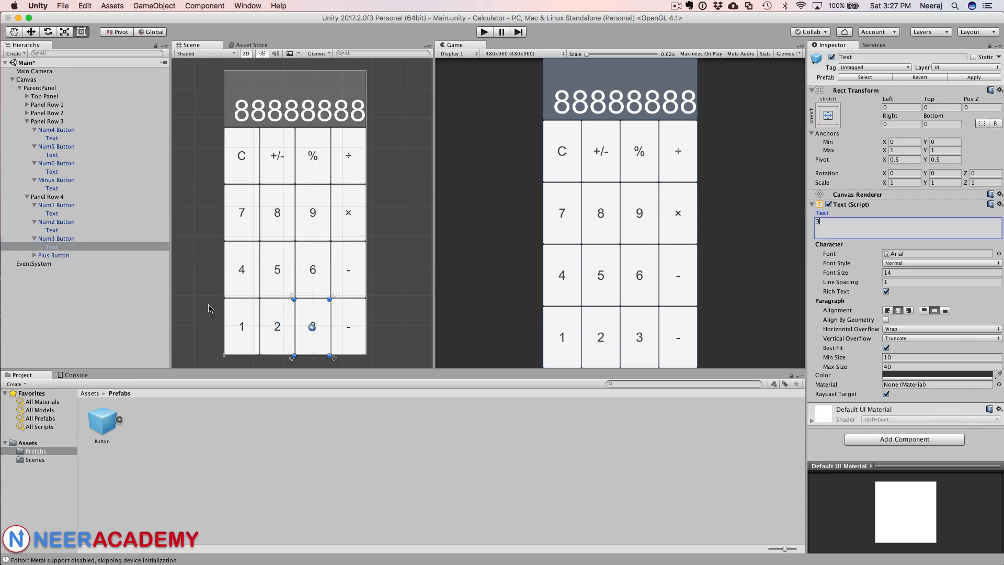
pyautogui.click(34, 255)
pyautogui.click(52, 263)
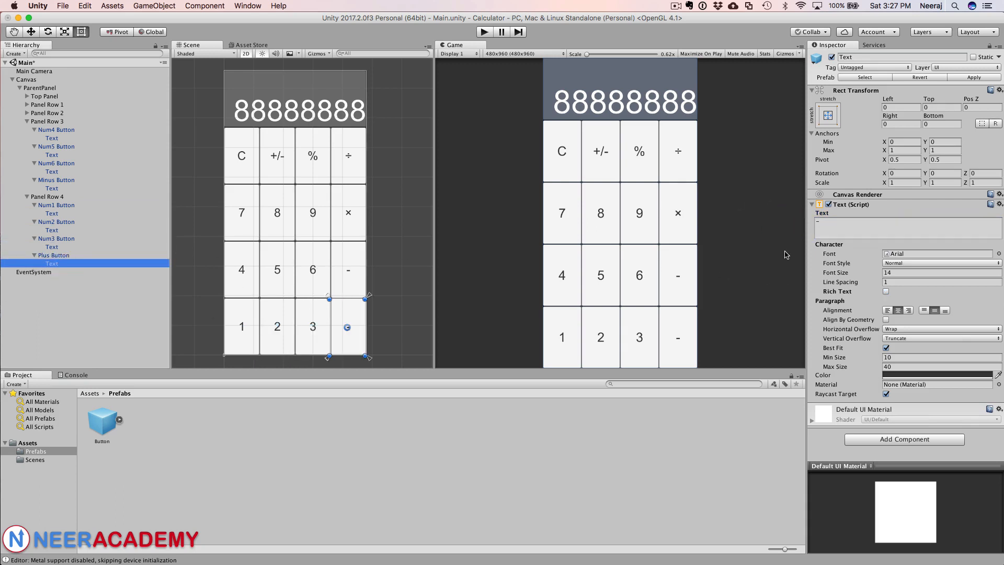
pyautogui.click(820, 224)
pyautogui.write('+')
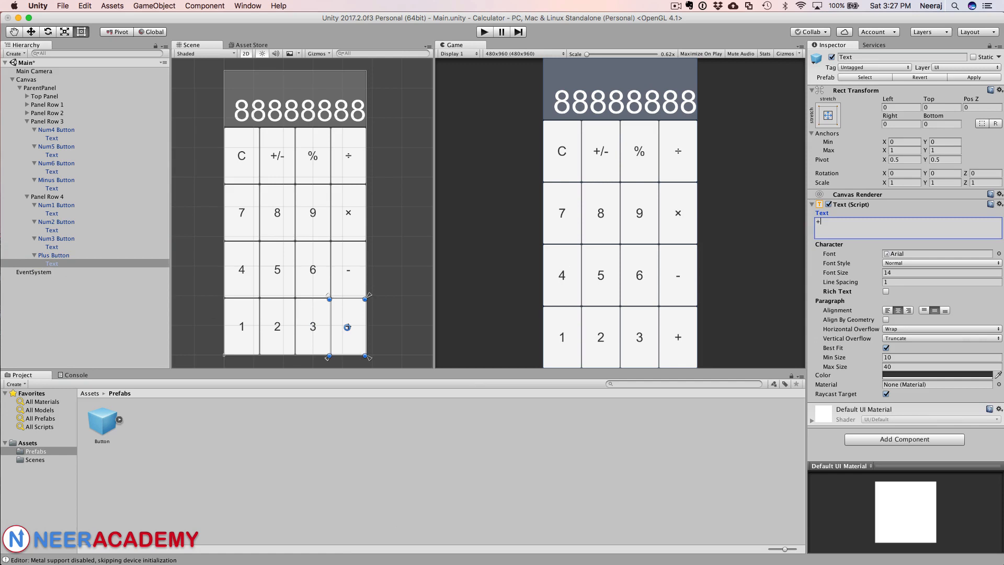
# Step: Duplicate Panel Row 4 and rename the copy as Panel Row 5
pyautogui.press('super+Tab')
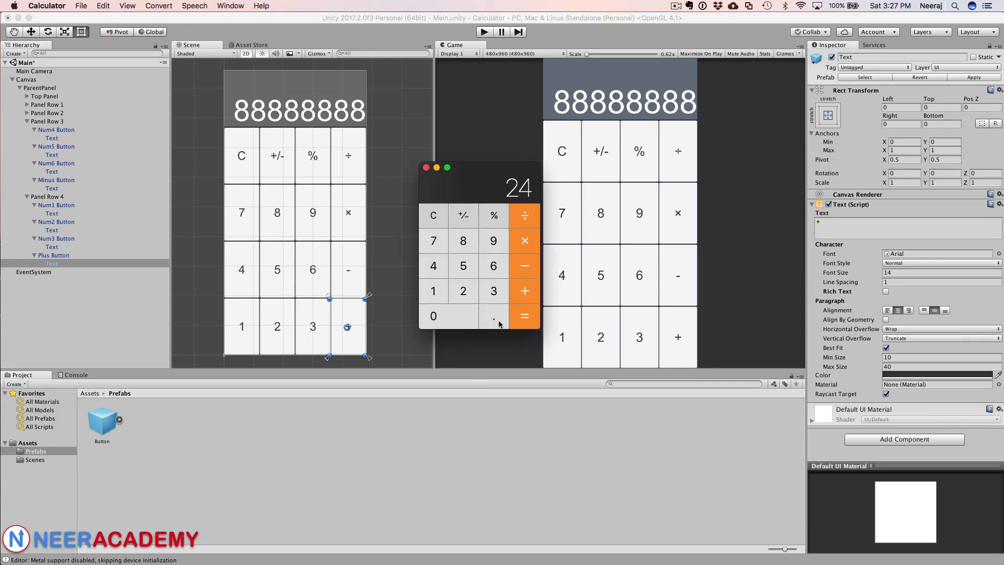
pyautogui.click(426, 167)
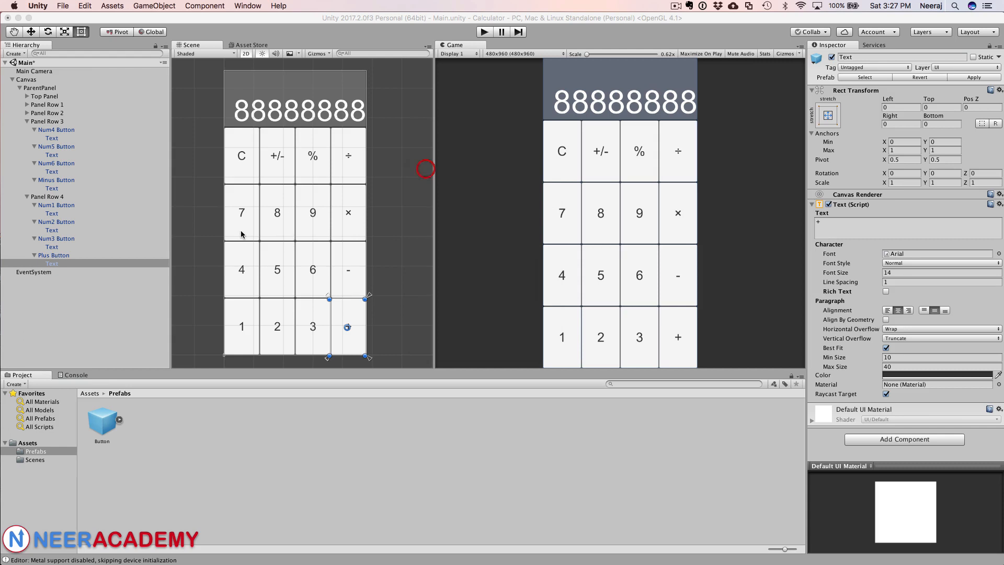
pyautogui.click(32, 197)
pyautogui.rightClick(33, 195)
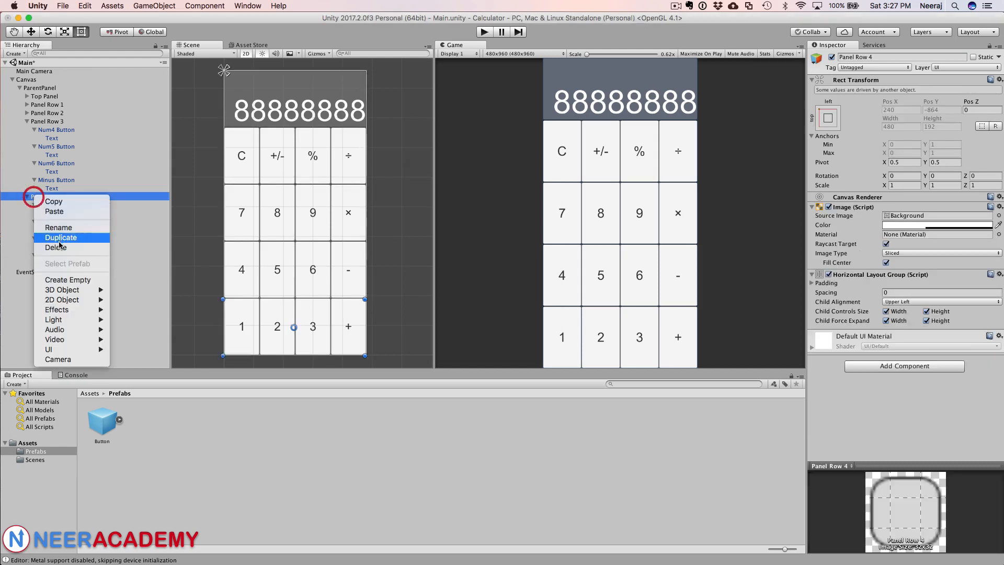
pyautogui.click(62, 238)
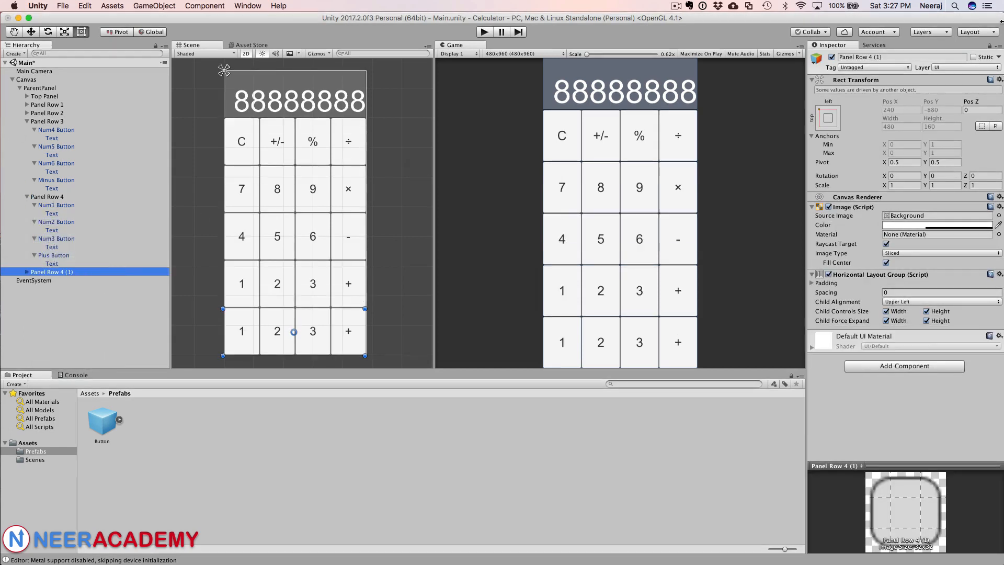
pyautogui.moveTo(869, 57); pyautogui.dragTo(886, 56)
pyautogui.write('5')
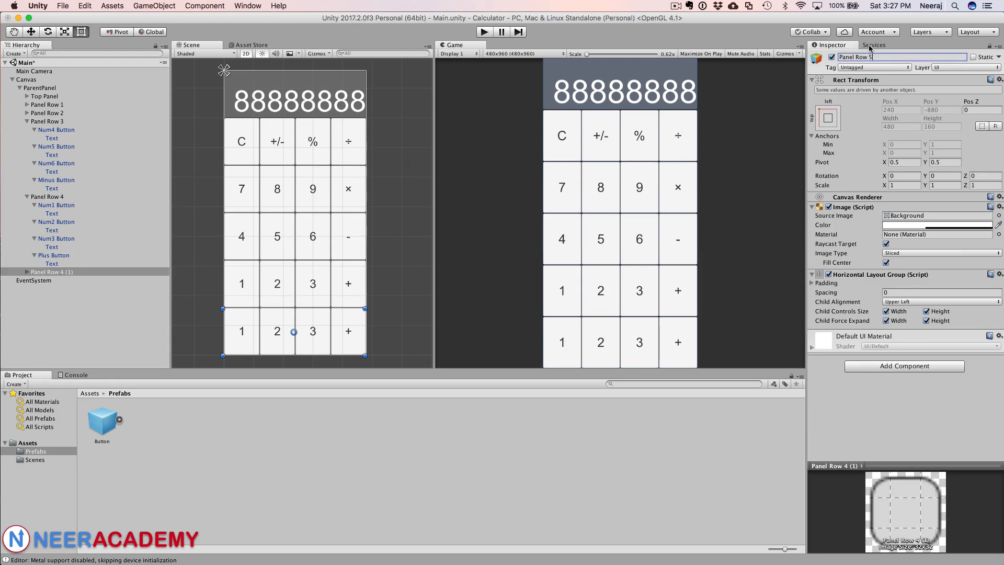
pyautogui.press('Return')
# Step: Rename the first and second buttons in Panel Row 5 as Num0 Button and Dot Button
pyautogui.click(26, 272)
pyautogui.click(50, 281)
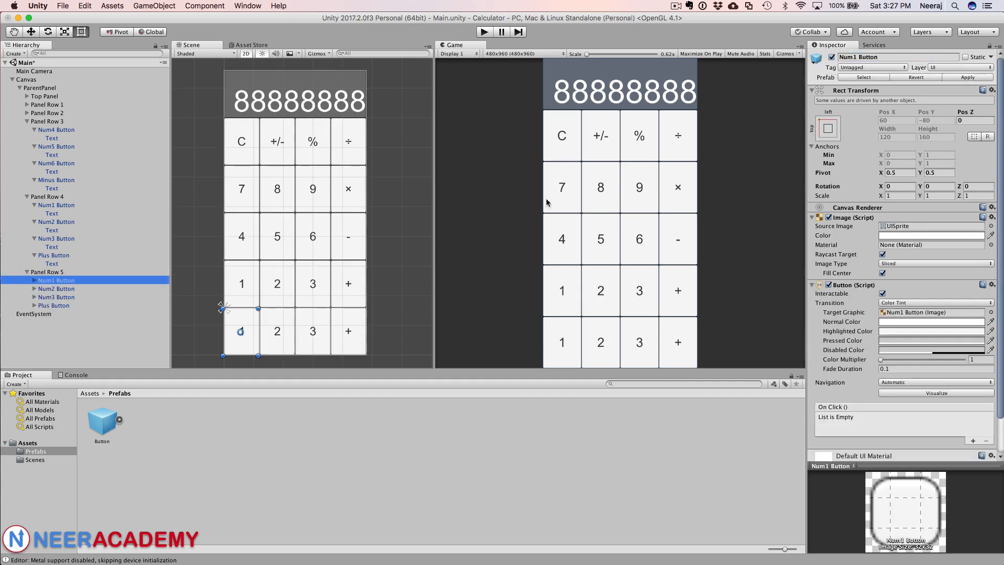
pyautogui.click(854, 57)
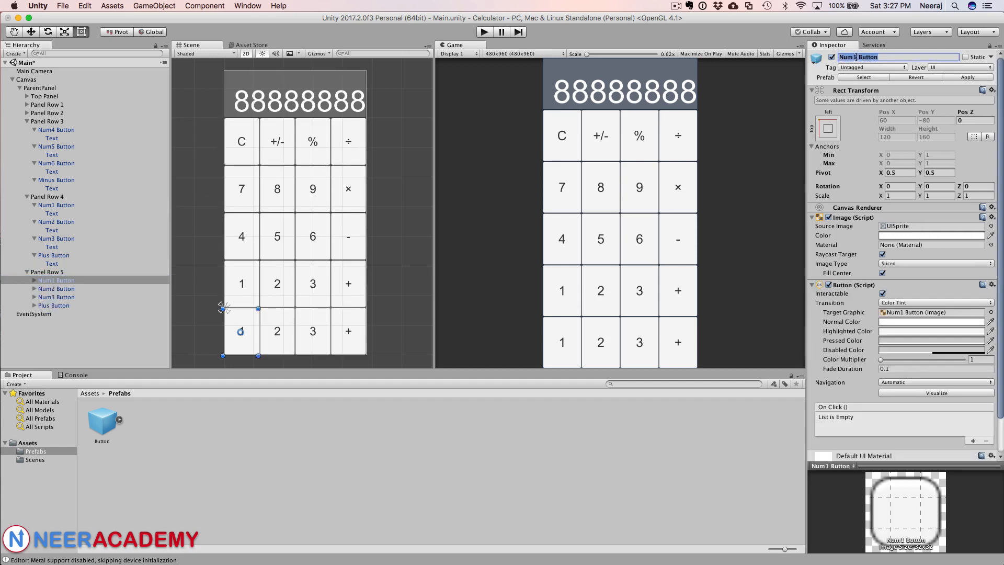
pyautogui.press('BackSpace')
pyautogui.write('0')
pyautogui.click(49, 289)
pyautogui.doubleClick(859, 55)
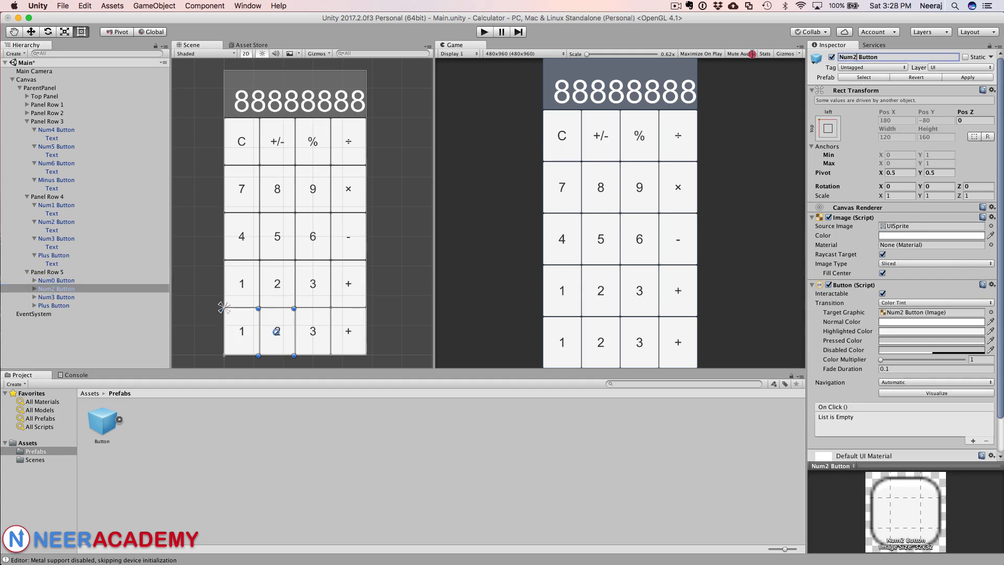
pyautogui.write('Dot')
pyautogui.press('Return')
# Step: Rename the third button in Panel Row 5 as Equals Button
pyautogui.click(56, 296)
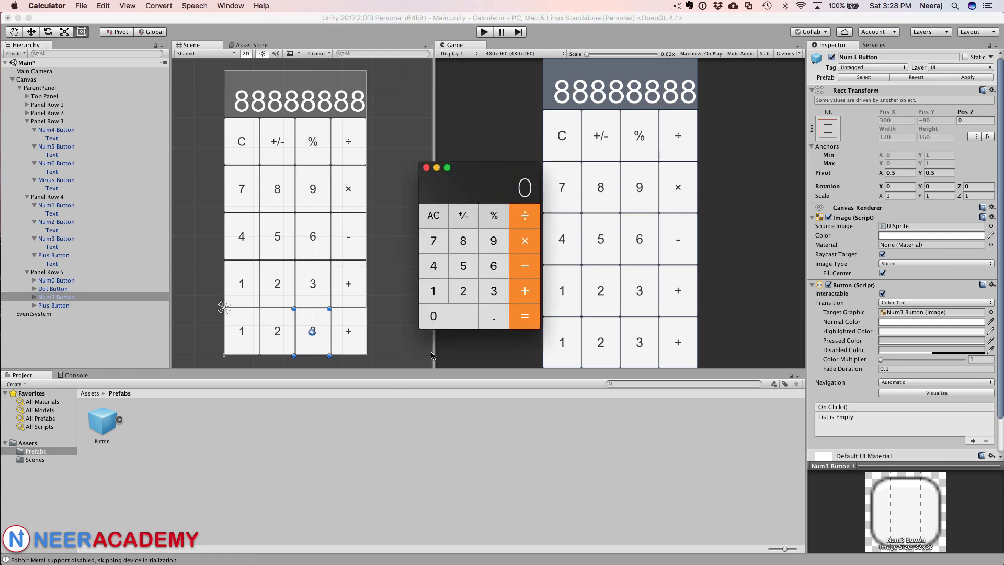
pyautogui.click(58, 297)
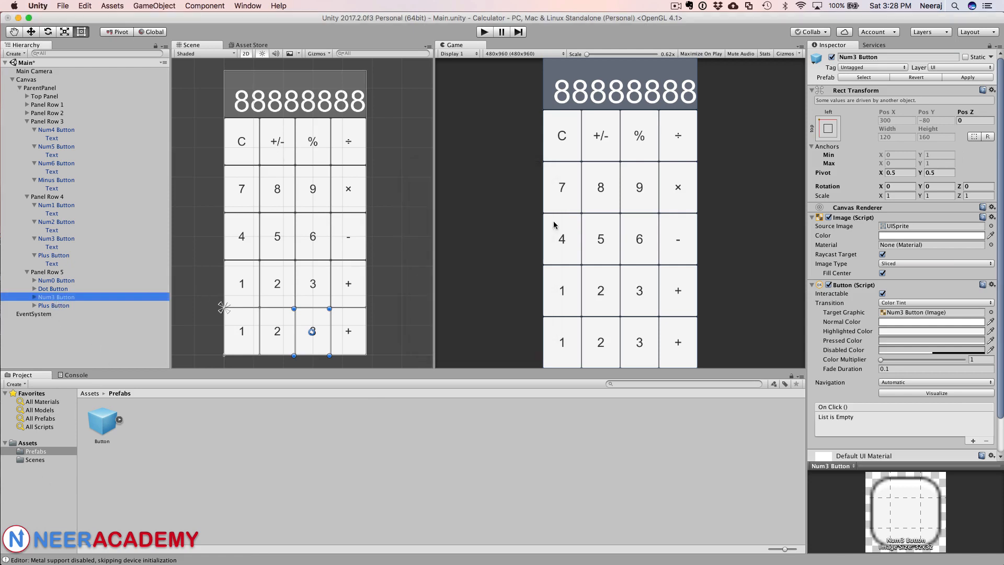
pyautogui.doubleClick(854, 57)
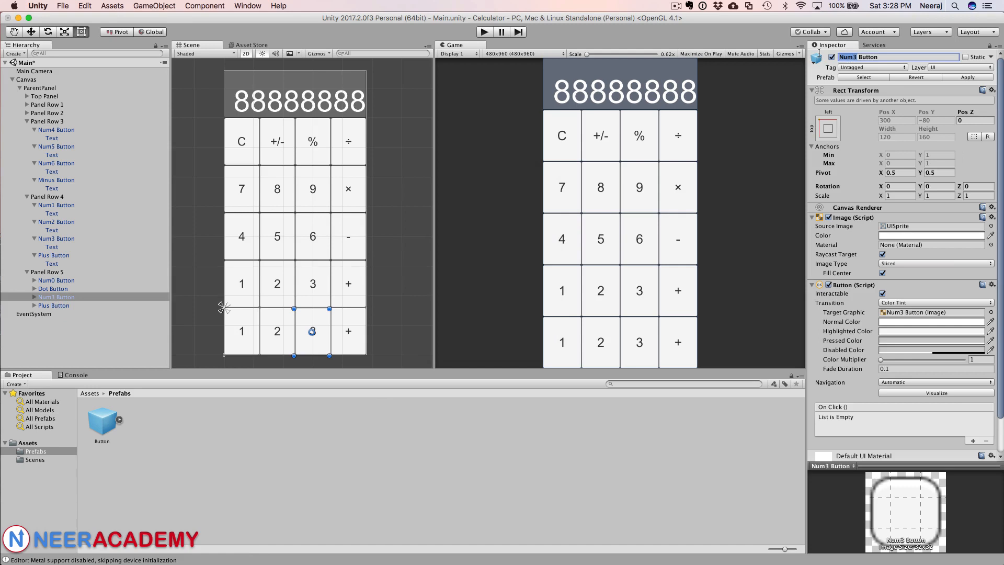
pyautogui.write('Equals')
pyautogui.press('Return')
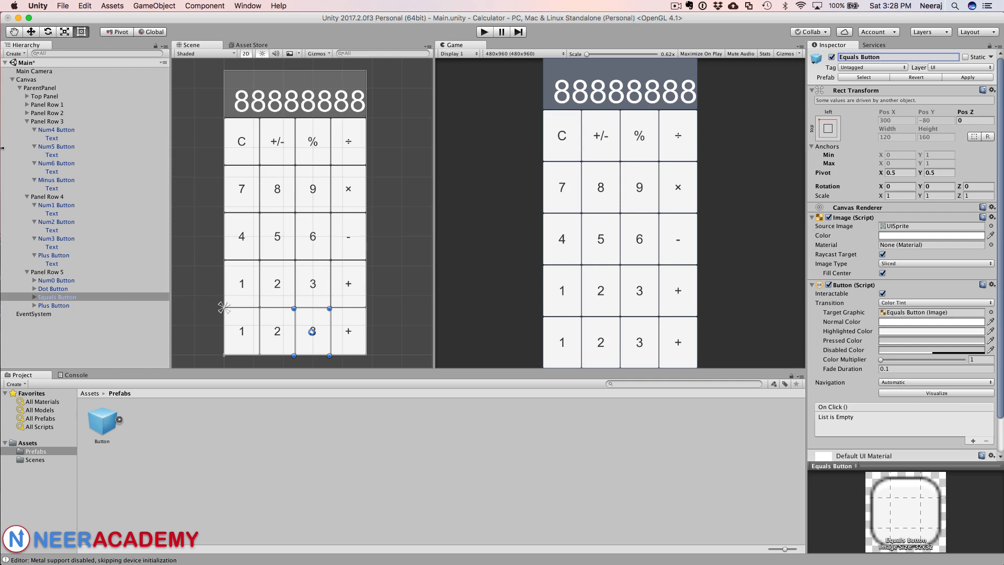
# Step: Delete the Plus Button from Panel Row 5
pyautogui.click(61, 305)
pyautogui.rightClick(62, 307)
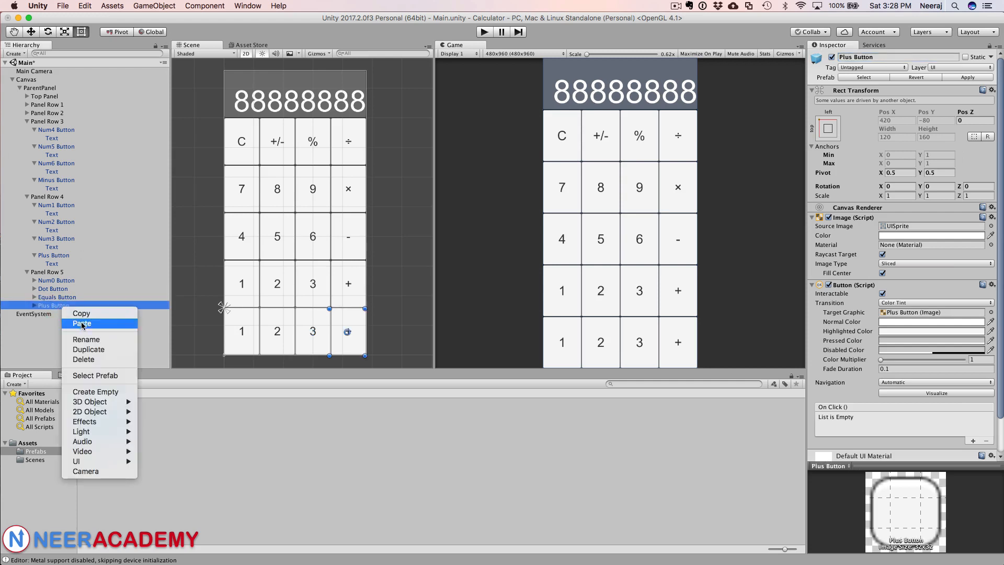
pyautogui.click(92, 360)
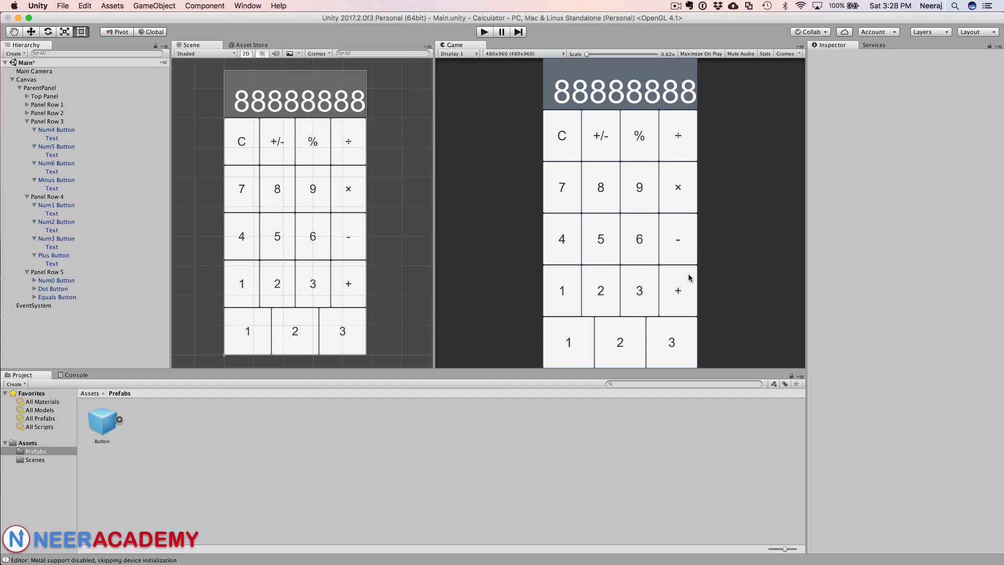
# Step: Set the label text of the Num0 Button in Panel Row 5 to 0
pyautogui.click(71, 281)
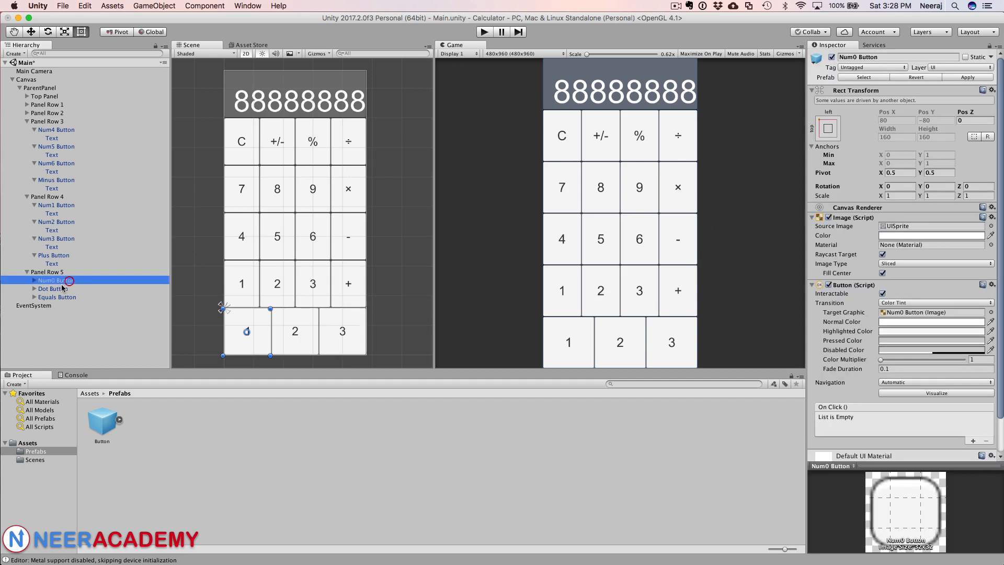
pyautogui.click(35, 281)
pyautogui.click(52, 289)
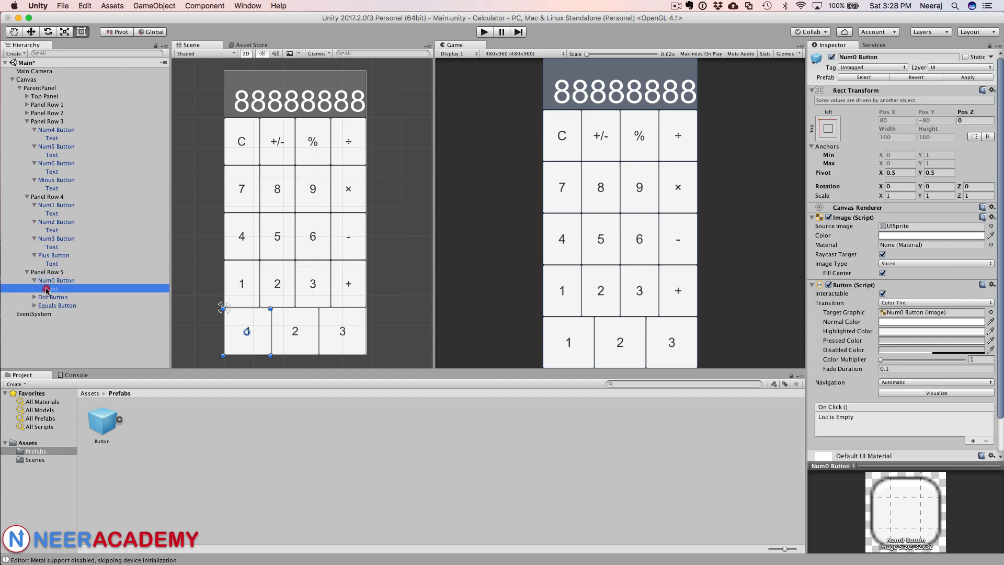
pyautogui.click(830, 226)
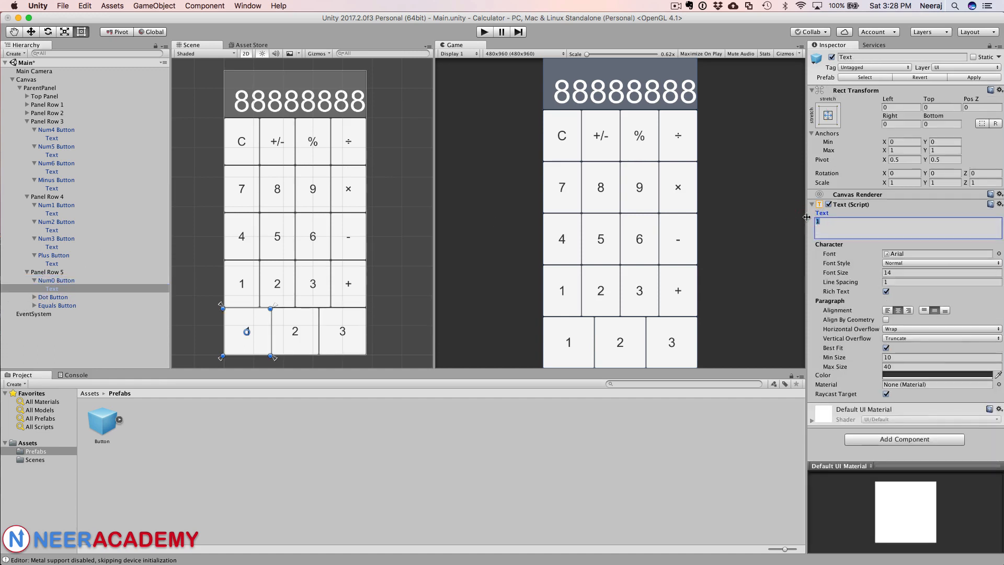
pyautogui.press('BackSpace')
pyautogui.write('0')
# Step: Set the label text of the Dot Button to a decimal point "."
pyautogui.click(34, 297)
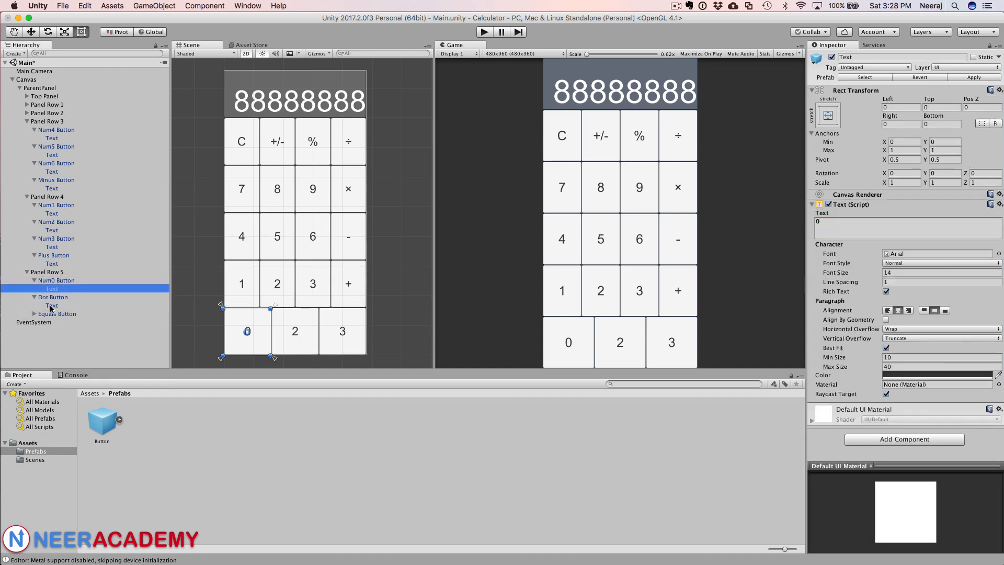
pyautogui.click(51, 306)
pyautogui.click(818, 223)
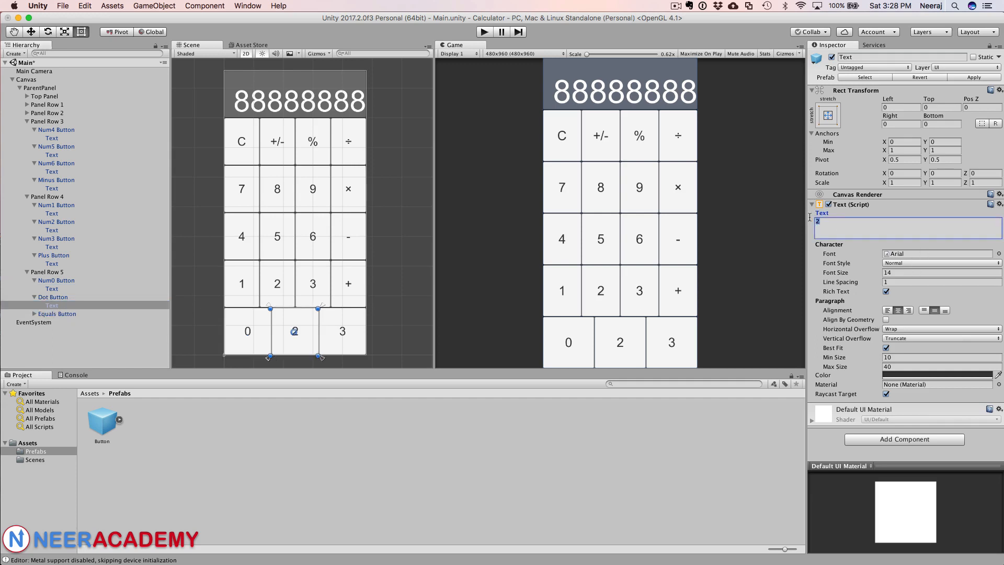
pyautogui.write('.')
# Step: Set the label text of the Equals Button to = and save the scene
pyautogui.click(34, 313)
pyautogui.click(48, 324)
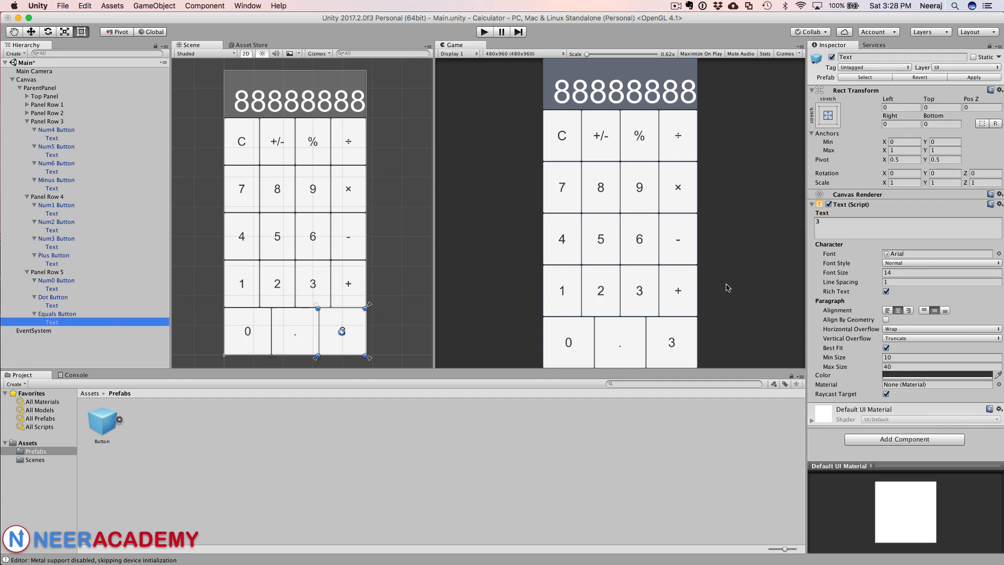
pyautogui.click(815, 222)
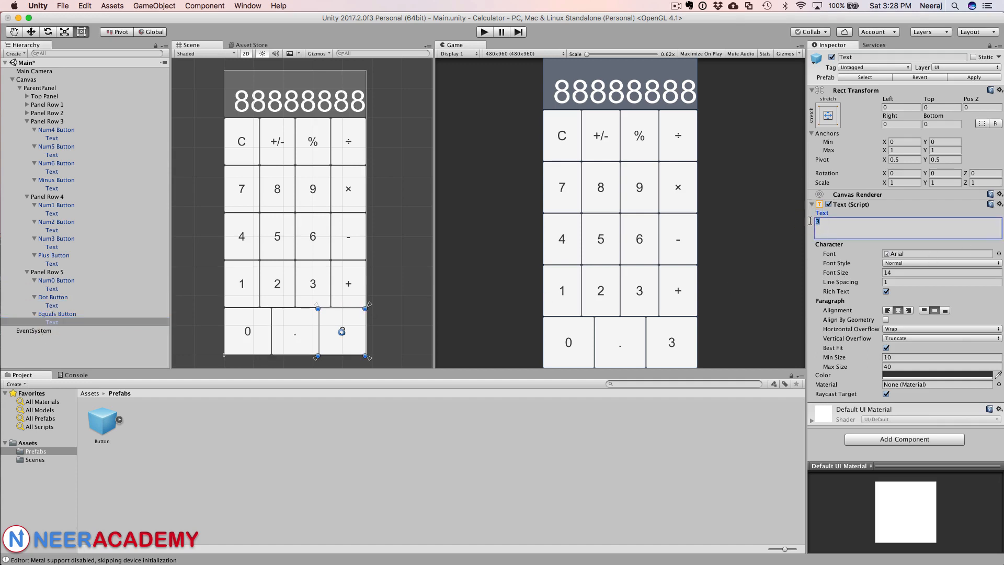
pyautogui.write('=')
pyautogui.press('super+s')
pyautogui.click(837, 223)
pyautogui.press('super+Tab')
pyautogui.click(676, 6)
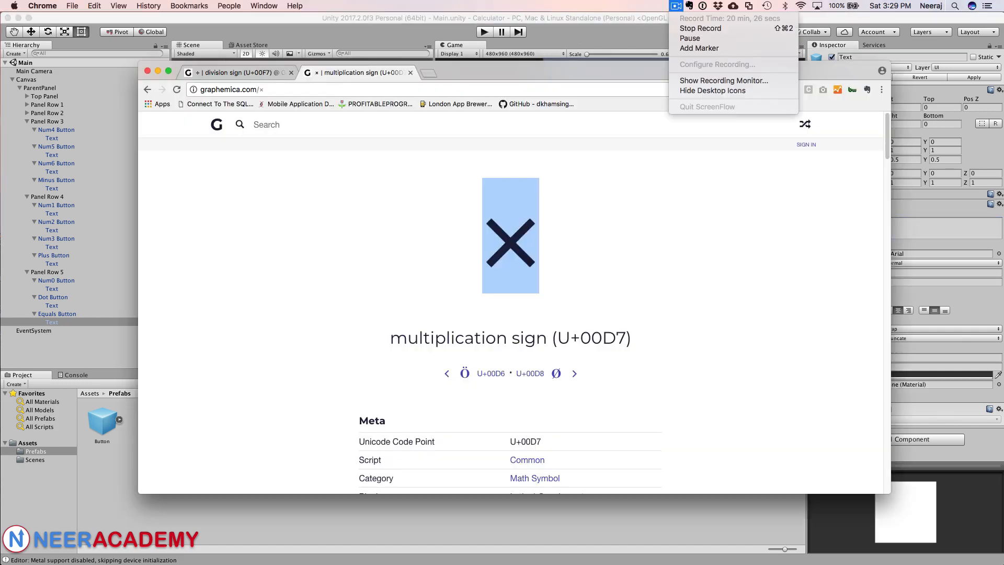